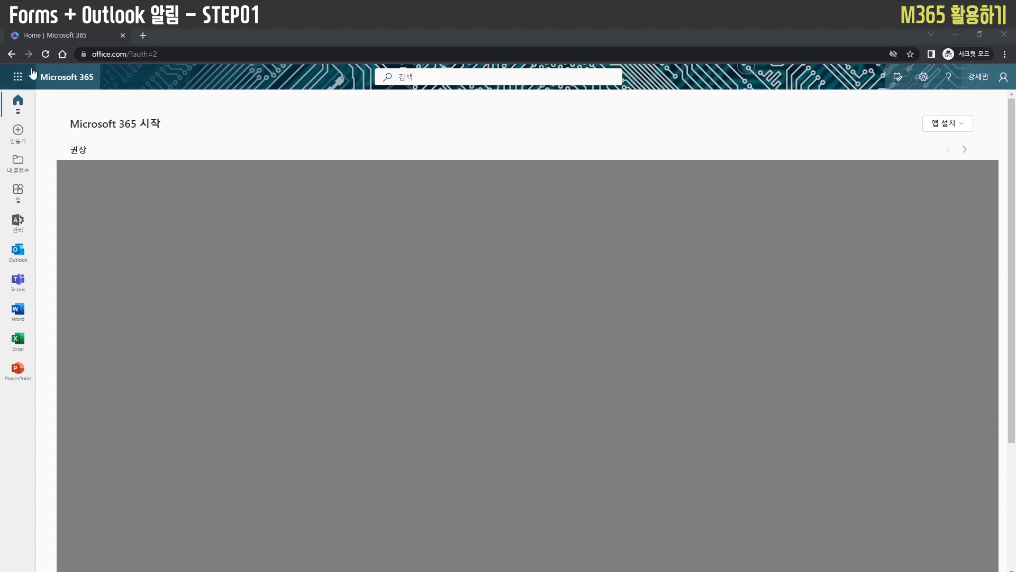
Open Microsoft Forms from the Microsoft 365 home page and create a new blank form
{"action": "left_click", "coordinate": [18, 77]}
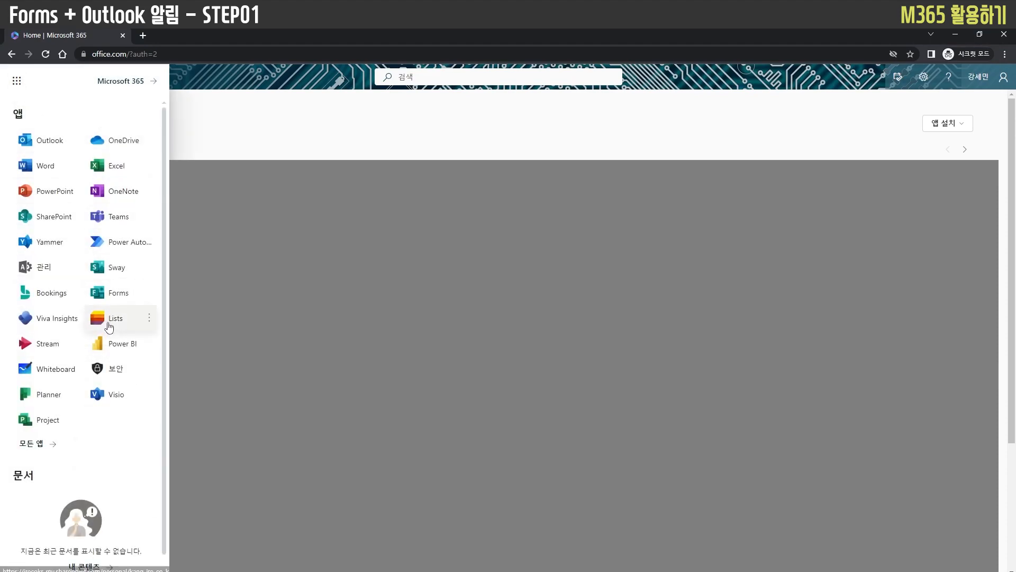
{"action": "left_click", "coordinate": [120, 296]}
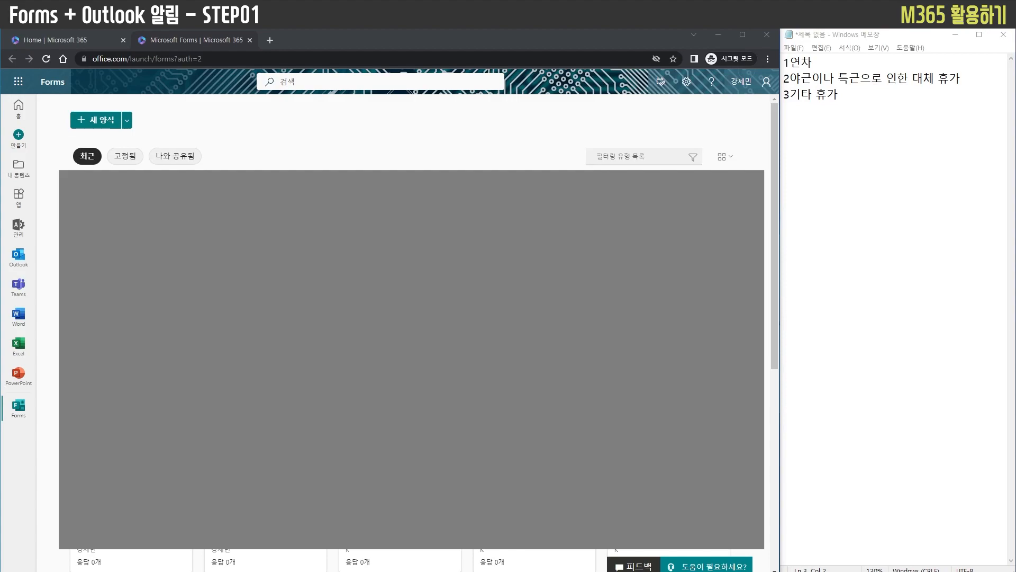
{"action": "left_click", "coordinate": [95, 120]}
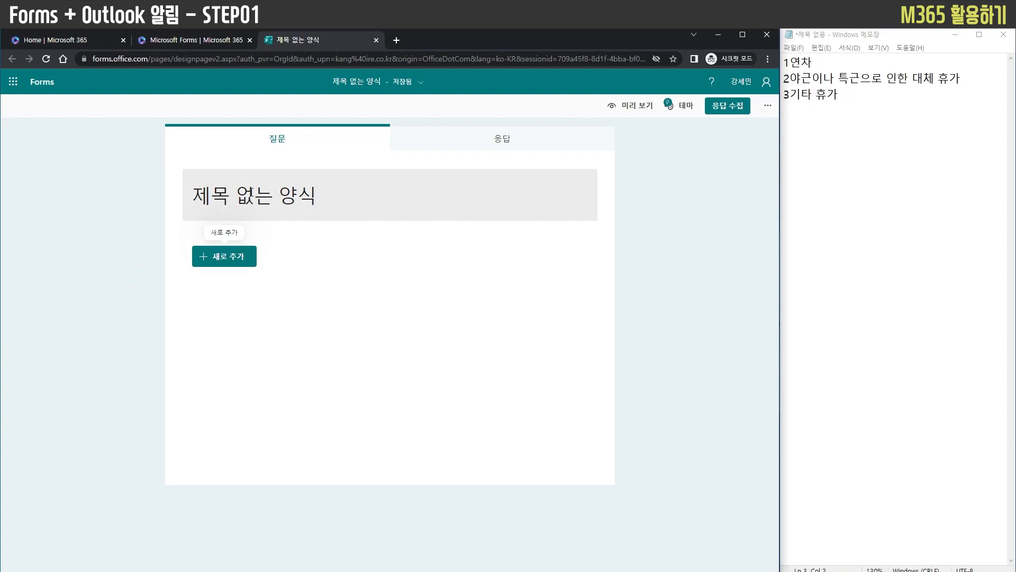
Title the form "테스트" and give it the description "현재는 테스트"
{"action": "left_click", "coordinate": [252, 203]}
{"action": "type", "text": "ㅈ"}
{"action": "key", "text": "BackSpace"}
{"action": "key", "text": "BackSpace"}
{"action": "type", "text": "테스트"}
{"action": "left_click", "coordinate": [241, 213]}
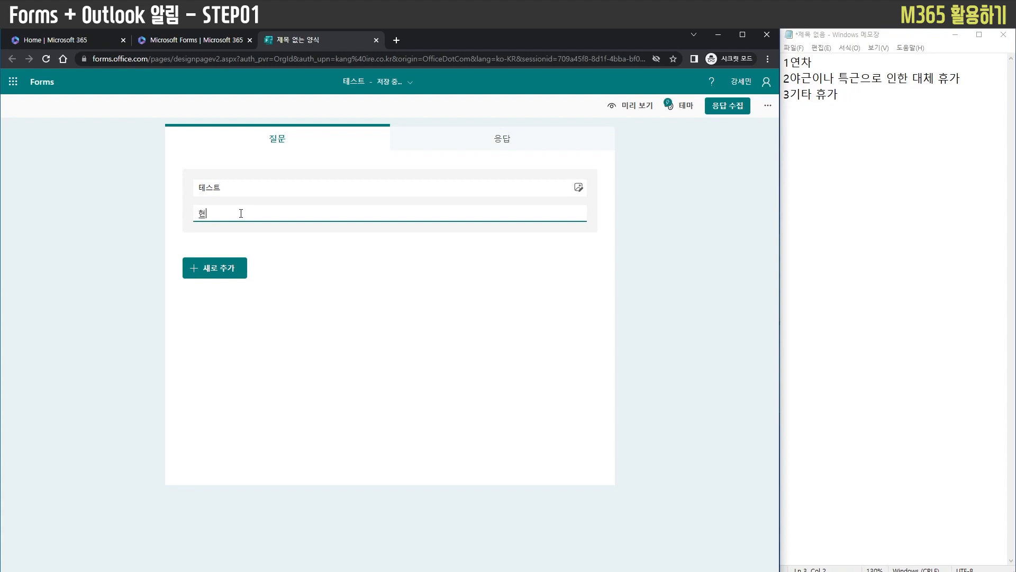
{"action": "left_click", "coordinate": [86, 318]}
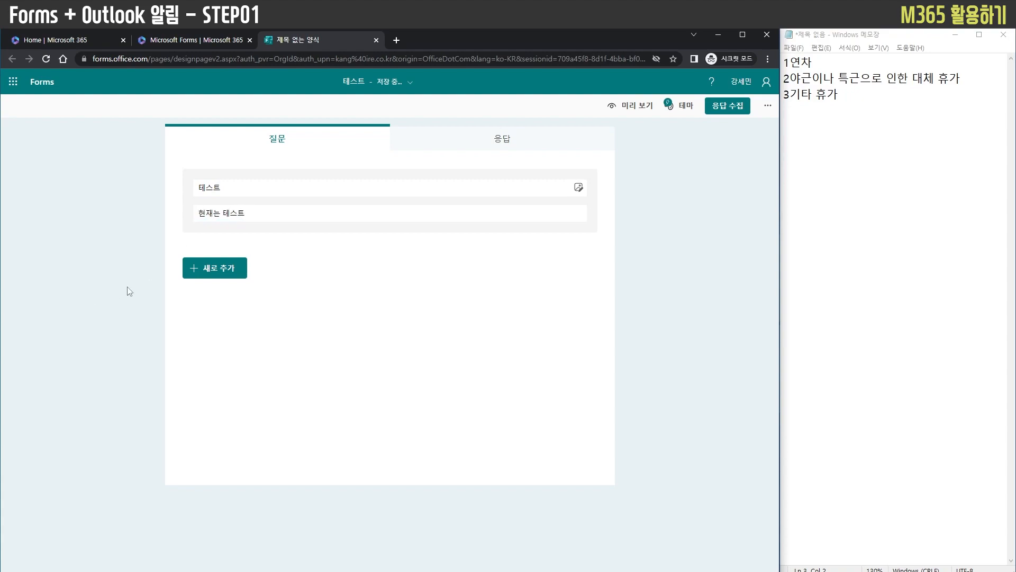
Add a choice question (선택 항목) followed by a text question (텍스트) to the form
{"action": "left_click", "coordinate": [227, 286]}
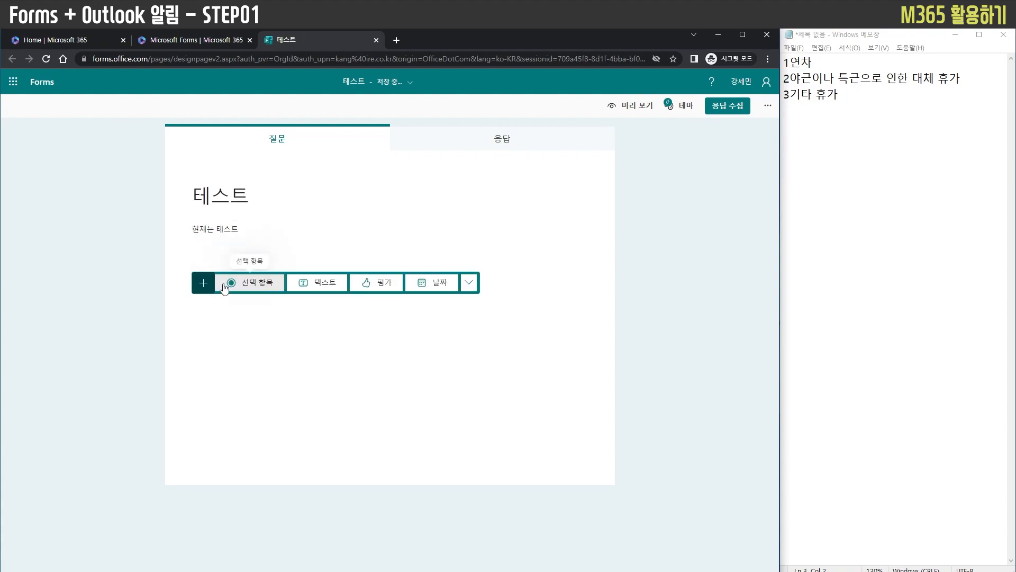
{"action": "left_click", "coordinate": [241, 282]}
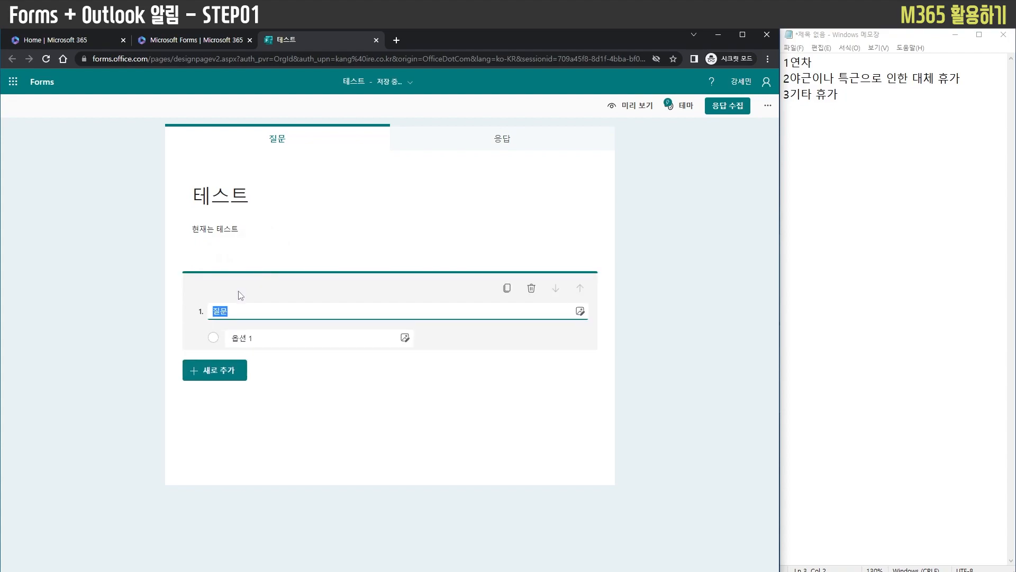
{"action": "left_click", "coordinate": [212, 456]}
{"action": "left_click", "coordinate": [315, 457]}
Add a rating question (평가) and a date question (날짜) below the text question
{"action": "left_click", "coordinate": [228, 512]}
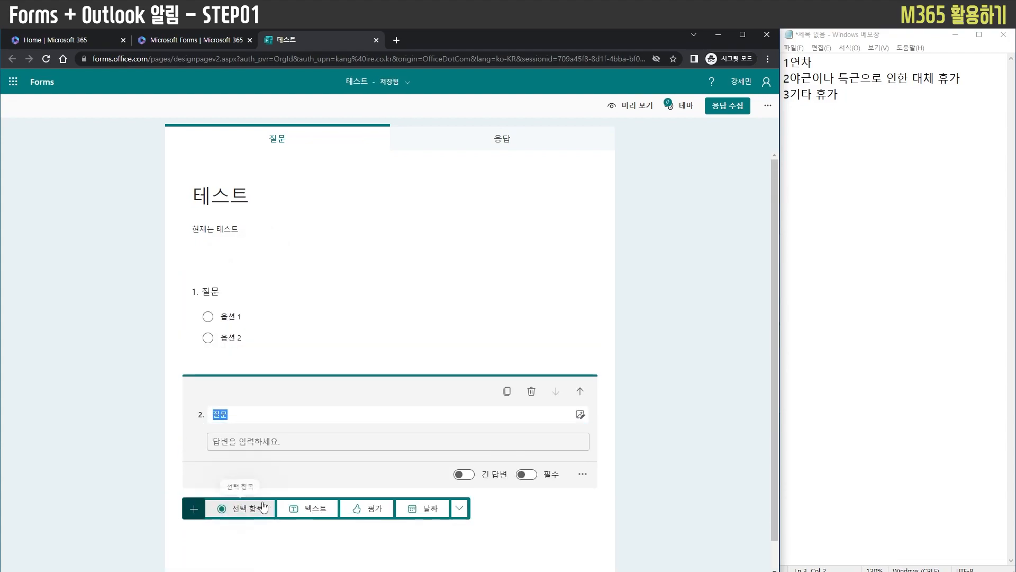
{"action": "left_click", "coordinate": [369, 509]}
{"action": "left_click", "coordinate": [210, 487]}
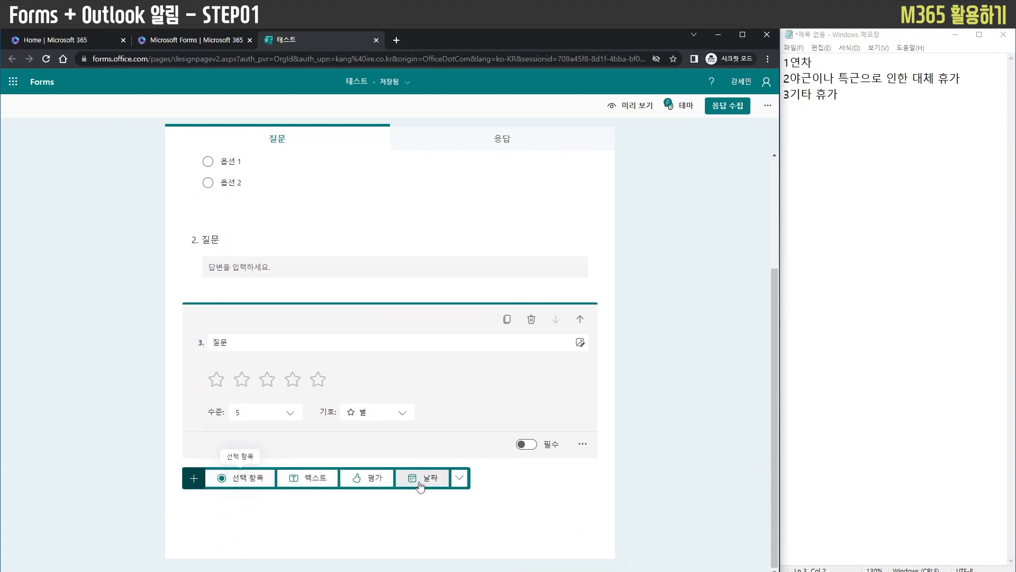
{"action": "left_click", "coordinate": [423, 478]}
Add a ranking question (순위) after the date question
{"action": "left_click", "coordinate": [217, 478]}
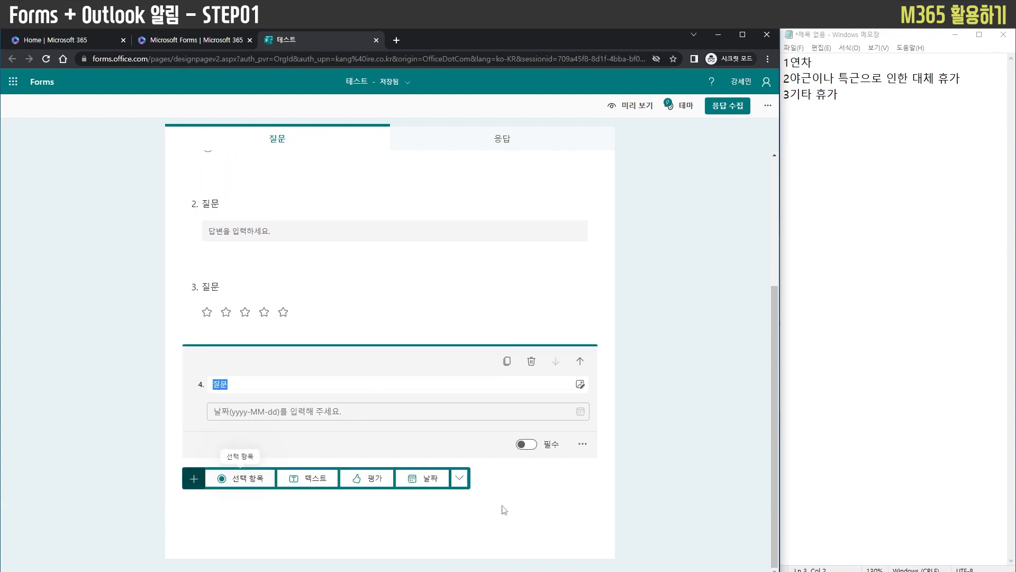
{"action": "left_click", "coordinate": [460, 478]}
{"action": "left_click", "coordinate": [484, 385]}
{"action": "scroll", "coordinate": [260, 424], "scroll_direction": "down", "scroll_amount": 1}
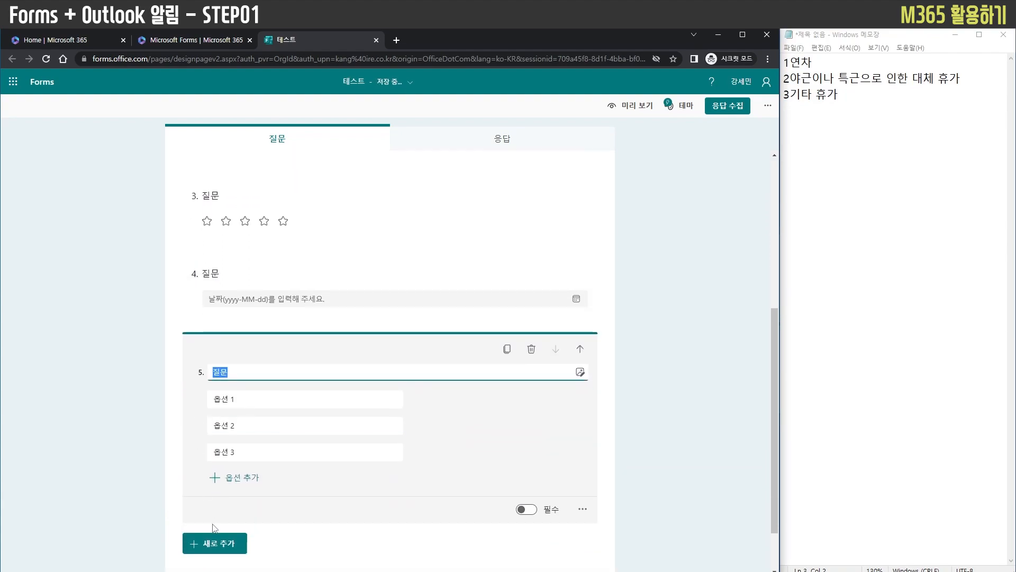
Add a Likert question after the ranking question
{"action": "left_click", "coordinate": [217, 545]}
{"action": "left_click", "coordinate": [227, 484]}
{"action": "left_click", "coordinate": [469, 478]}
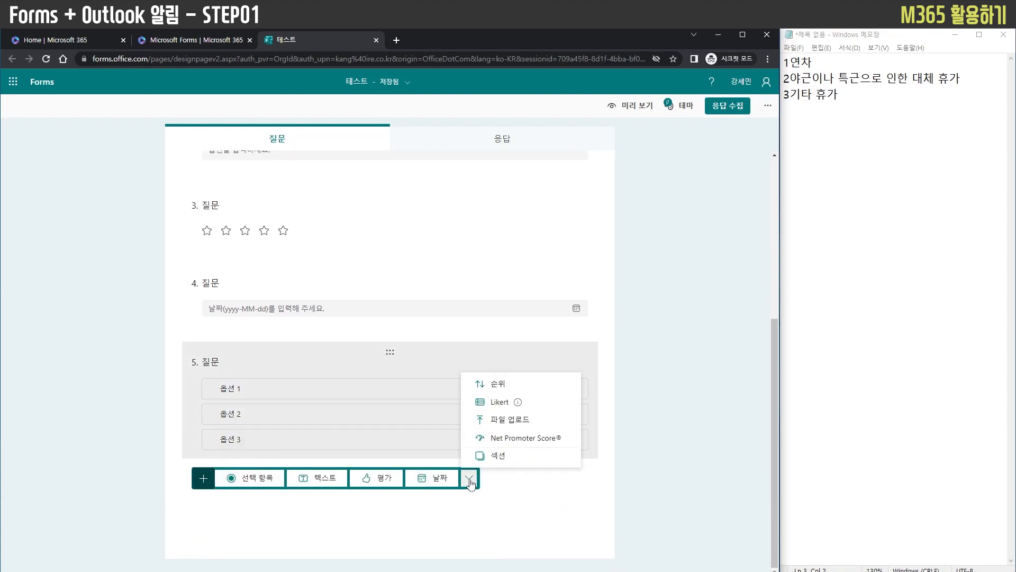
{"action": "left_click", "coordinate": [479, 402]}
{"action": "scroll", "coordinate": [252, 434], "scroll_direction": "down", "scroll_amount": 1}
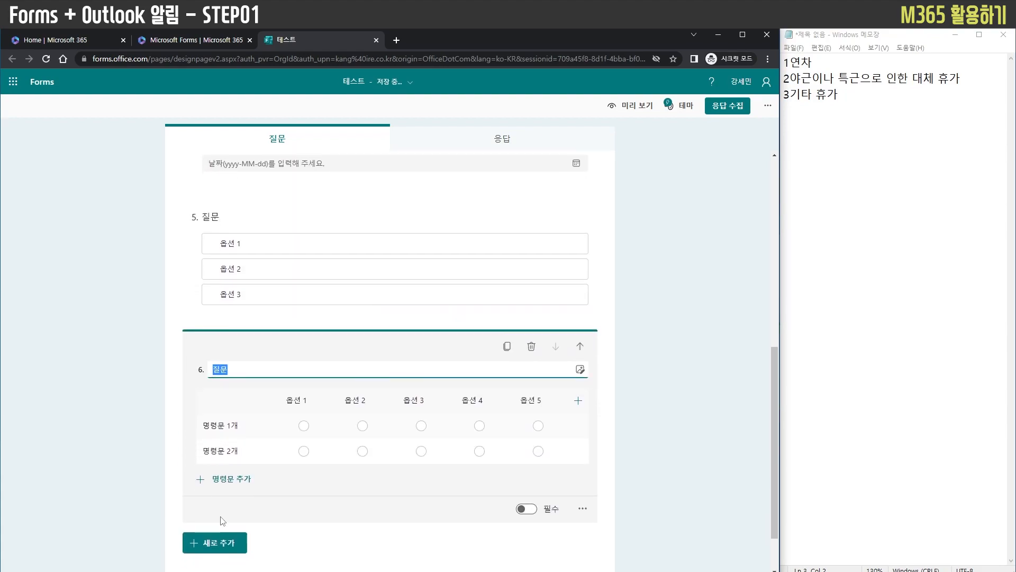
Add a file upload question (파일 업로드) after the Likert question
{"action": "left_click", "coordinate": [218, 542]}
{"action": "left_click", "coordinate": [460, 542]}
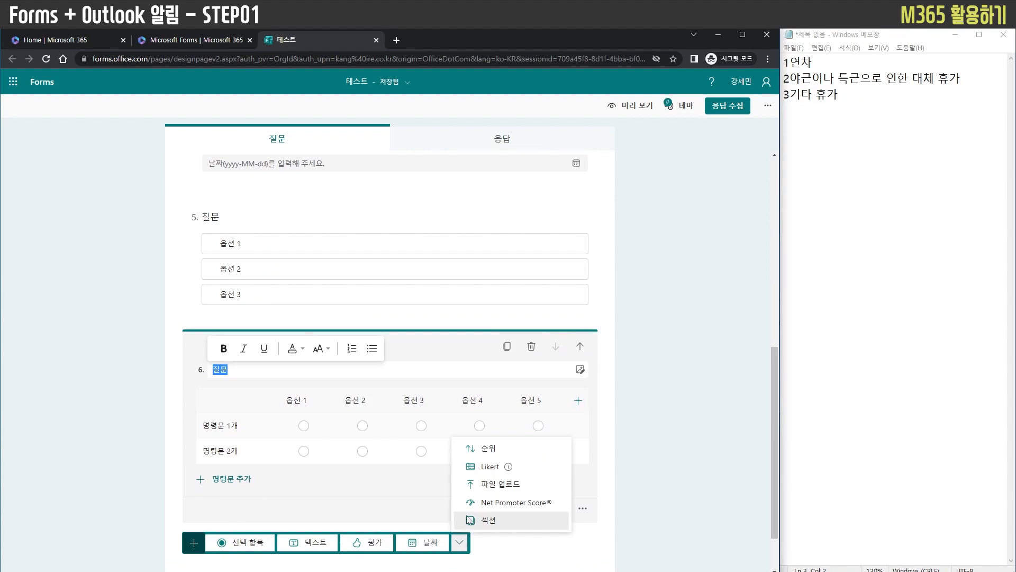
{"action": "left_click", "coordinate": [492, 484]}
Add a Net Promoter Score question at the end of the form
{"action": "left_click", "coordinate": [211, 513]}
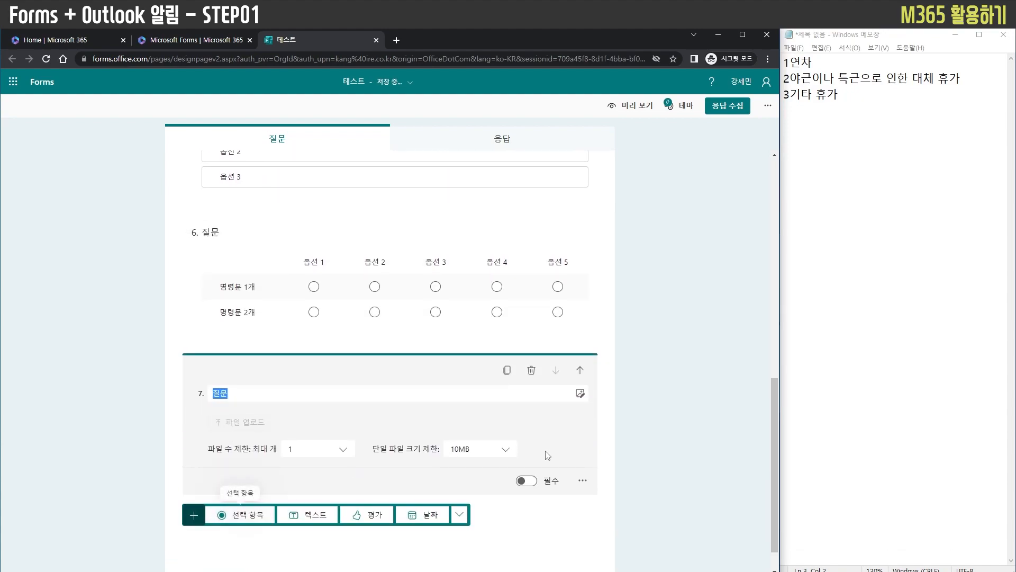
{"action": "left_click", "coordinate": [460, 515]}
{"action": "left_click", "coordinate": [500, 477]}
{"action": "left_click", "coordinate": [608, 424]}
{"action": "scroll", "coordinate": [620, 439], "scroll_direction": "up", "scroll_amount": 15}
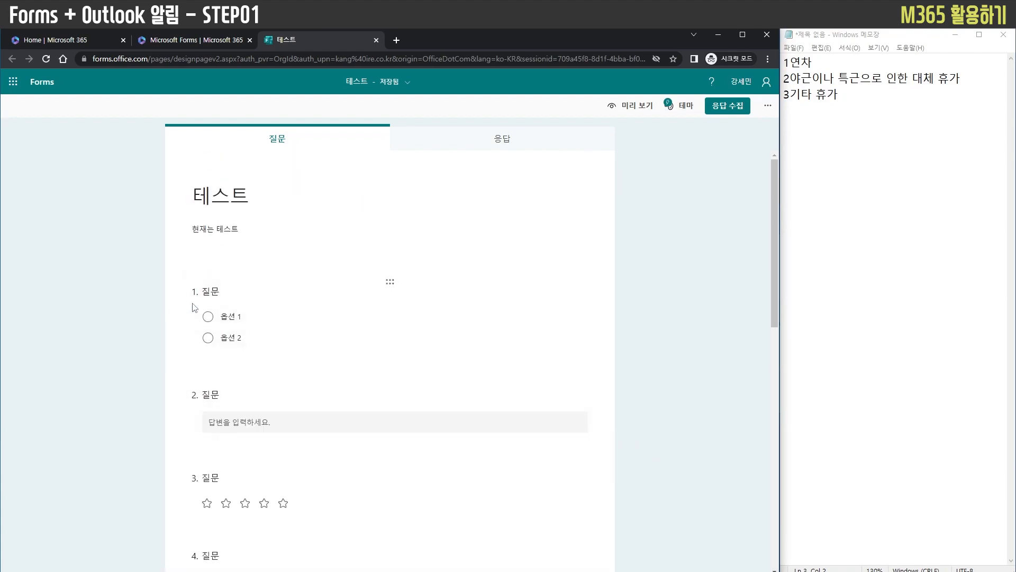
Add three more options and an "기타" option to the choice question 1
{"action": "left_click", "coordinate": [247, 291]}
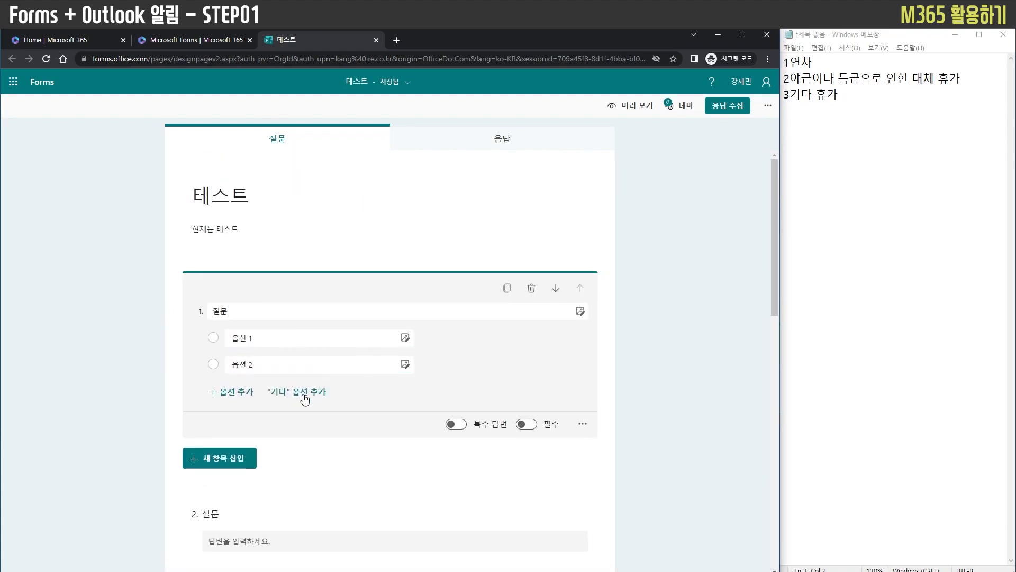
{"action": "left_click", "coordinate": [216, 392]}
{"action": "left_click", "coordinate": [217, 418]}
{"action": "left_click", "coordinate": [217, 445]}
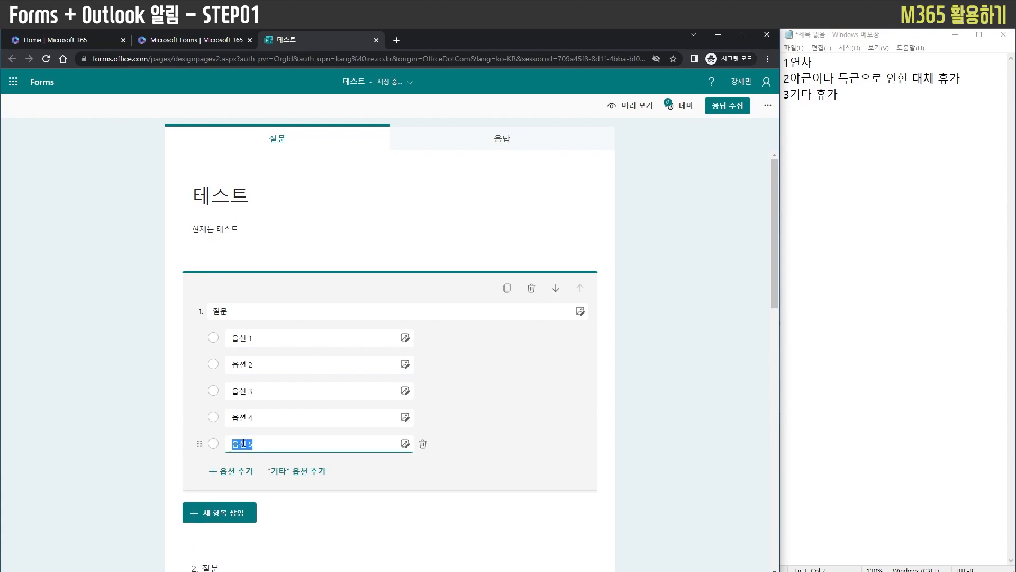
{"action": "left_click", "coordinate": [319, 473]}
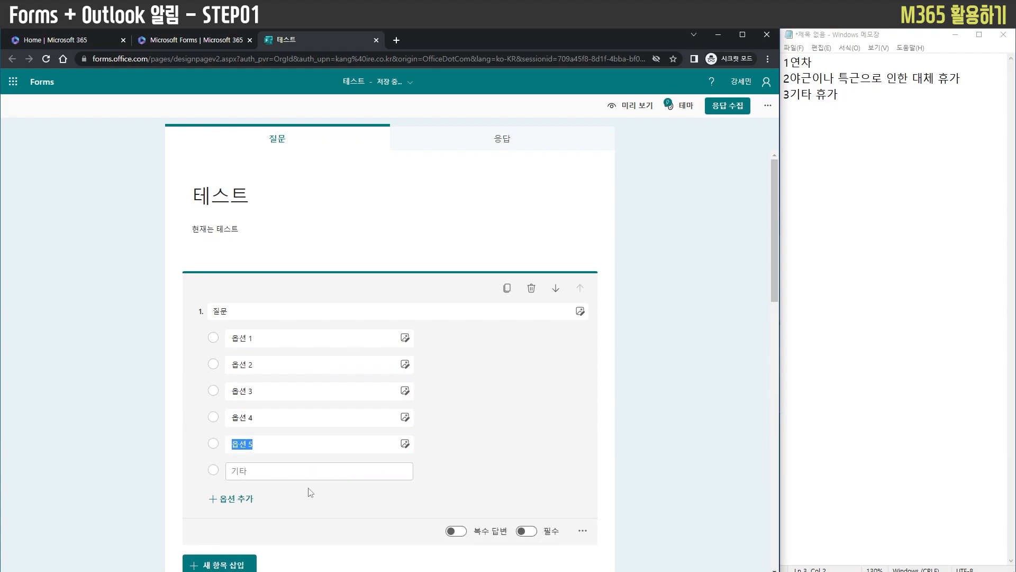
Make the choice question 1 required (필수)
{"action": "scroll", "coordinate": [620, 431], "scroll_direction": "down", "scroll_amount": 1}
{"action": "left_click", "coordinate": [527, 478]}
{"action": "scroll", "coordinate": [609, 474], "scroll_direction": "down", "scroll_amount": 1}
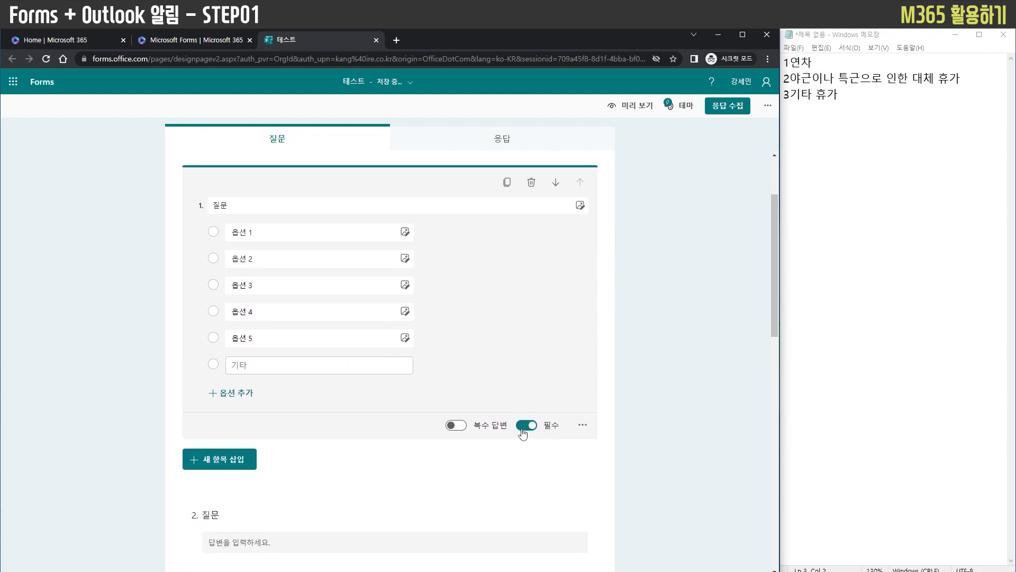
Turn on the answer restriction for the text question 2 and leave the question optional
{"action": "scroll", "coordinate": [371, 391], "scroll_direction": "down", "scroll_amount": 2}
{"action": "left_click", "coordinate": [291, 423]}
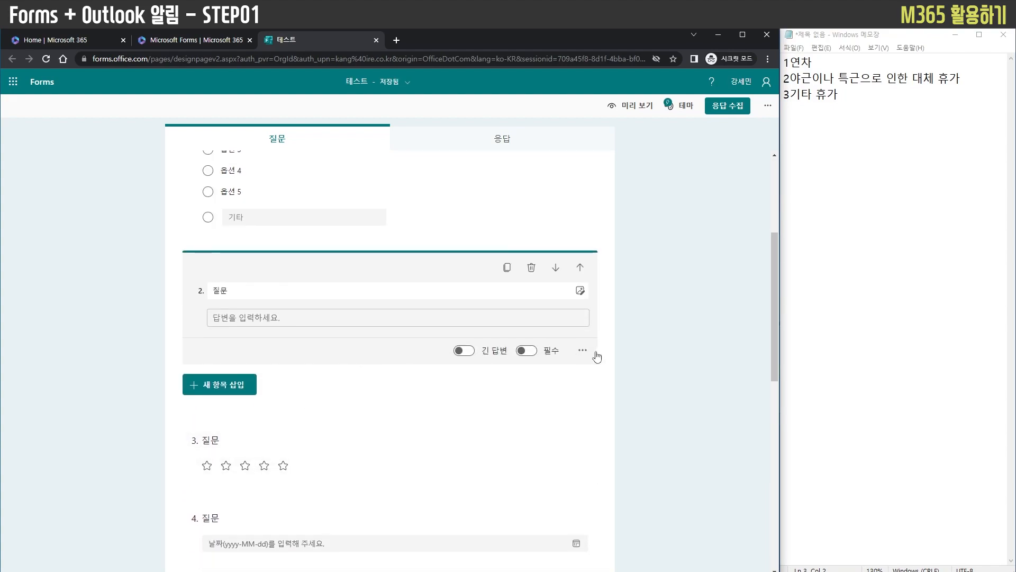
{"action": "left_click", "coordinate": [582, 351]}
{"action": "left_click", "coordinate": [574, 350]}
{"action": "left_click", "coordinate": [527, 352]}
{"action": "left_click", "coordinate": [525, 353]}
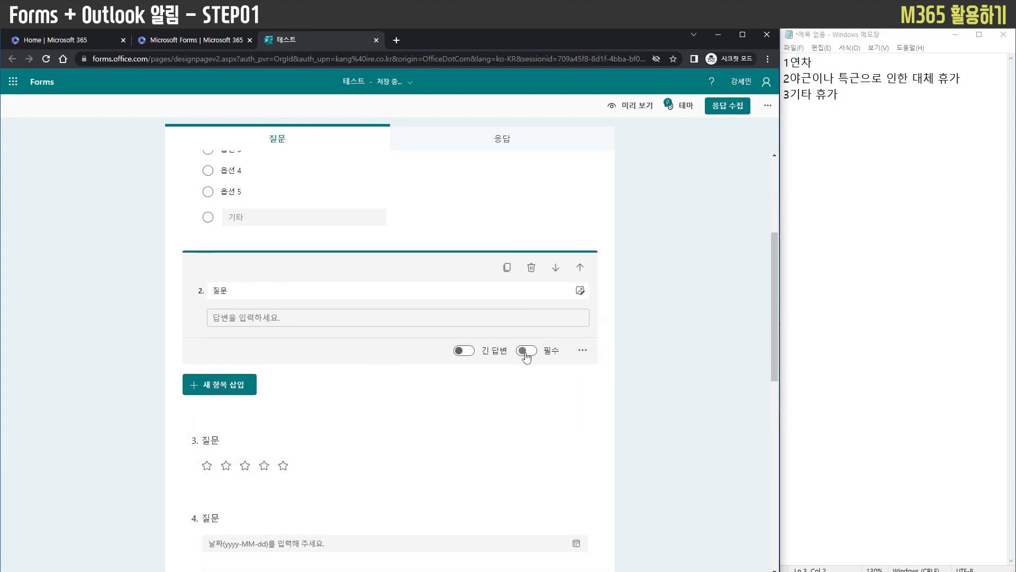
{"action": "left_click", "coordinate": [582, 350]}
{"action": "left_click", "coordinate": [586, 390]}
Look through the number conditions available for question 2's restriction, keeping it on 숫자
{"action": "left_click", "coordinate": [311, 349]}
{"action": "scroll", "coordinate": [316, 406], "scroll_direction": "down", "scroll_amount": 3}
{"action": "scroll", "coordinate": [324, 408], "scroll_direction": "up", "scroll_amount": 3}
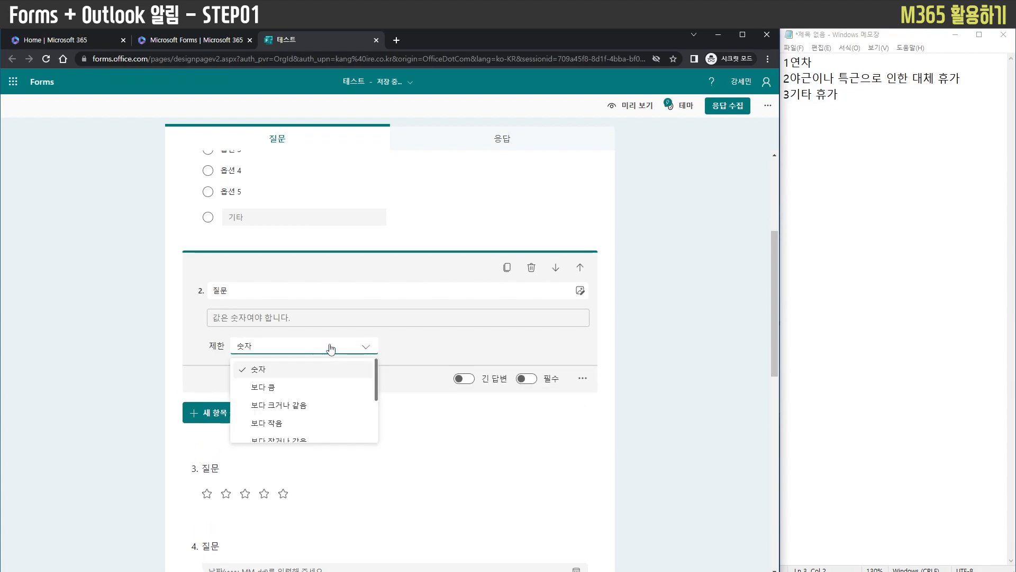
{"action": "scroll", "coordinate": [336, 381], "scroll_direction": "down", "scroll_amount": 5}
{"action": "scroll", "coordinate": [344, 376], "scroll_direction": "up", "scroll_amount": 5}
{"action": "left_click", "coordinate": [354, 352]}
{"action": "left_click", "coordinate": [352, 354]}
{"action": "left_click", "coordinate": [349, 352]}
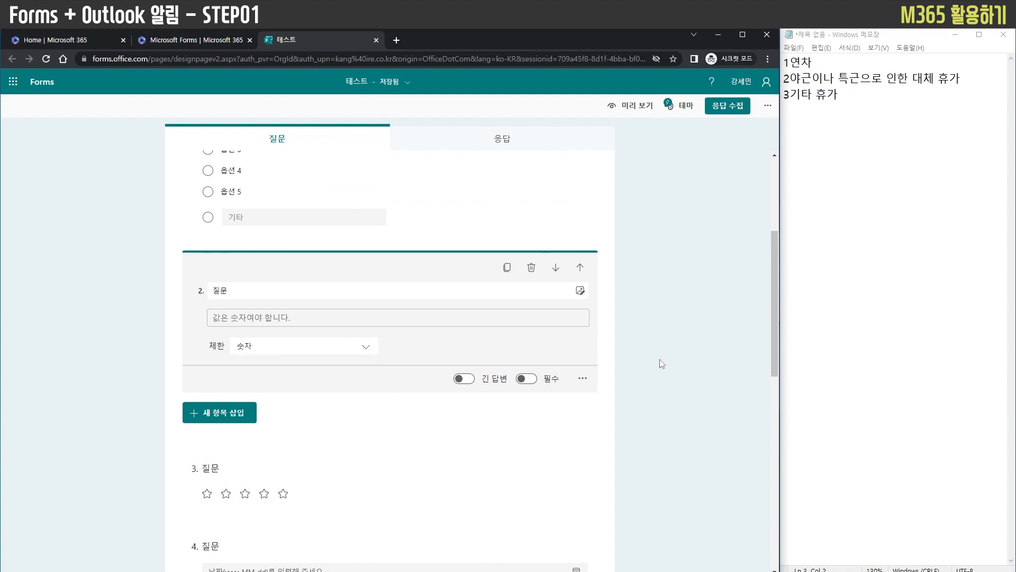
{"action": "left_click", "coordinate": [655, 359]}
Set the rating question 3 to 10 levels
{"action": "scroll", "coordinate": [647, 360], "scroll_direction": "down", "scroll_amount": 1}
{"action": "left_click", "coordinate": [356, 300]}
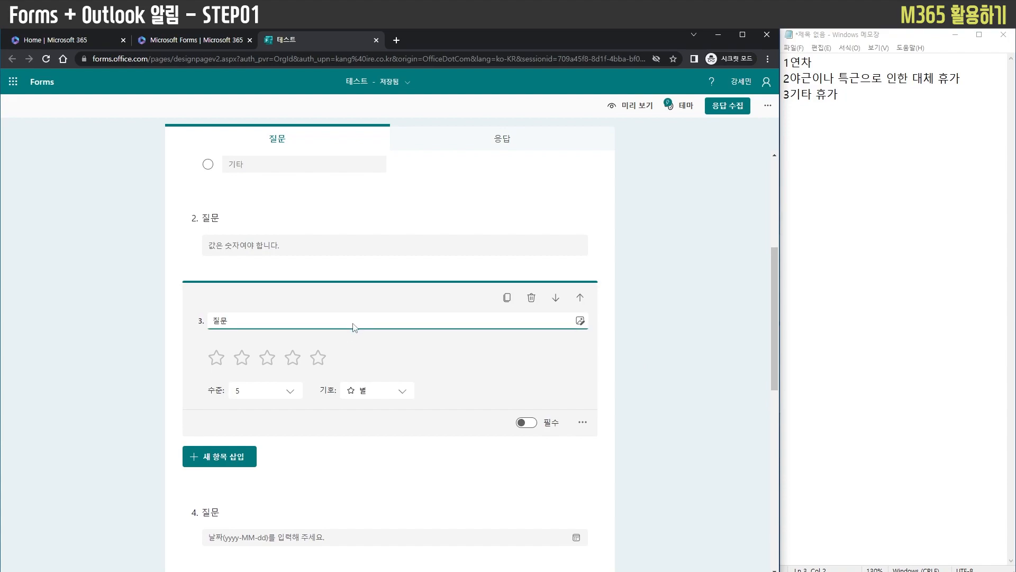
{"action": "left_click", "coordinate": [290, 391]}
{"action": "left_click", "coordinate": [268, 470]}
Try different symbols for the rating question 3 and settle on the trophy
{"action": "left_click", "coordinate": [354, 401]}
{"action": "left_click", "coordinate": [366, 428]}
{"action": "left_click", "coordinate": [371, 392]}
{"action": "left_click", "coordinate": [374, 445]}
{"action": "left_click", "coordinate": [388, 394]}
{"action": "left_click", "coordinate": [377, 454]}
{"action": "left_click", "coordinate": [626, 379]}
{"action": "scroll", "coordinate": [627, 385], "scroll_direction": "down", "scroll_amount": 2}
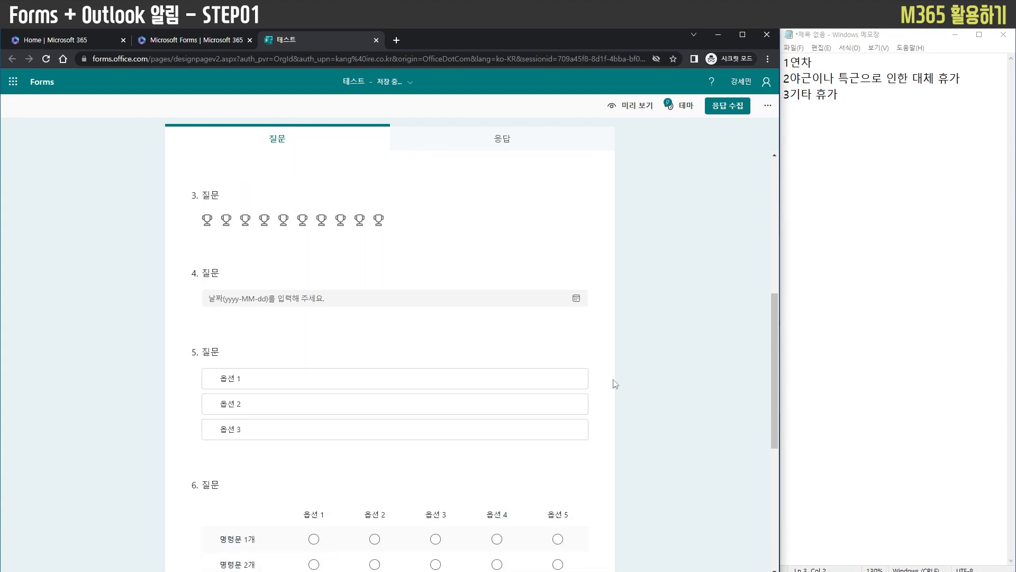
Open the date question 4 to examine its settings
{"action": "scroll", "coordinate": [626, 386], "scroll_direction": "up", "scroll_amount": 2}
{"action": "left_click", "coordinate": [261, 386]}
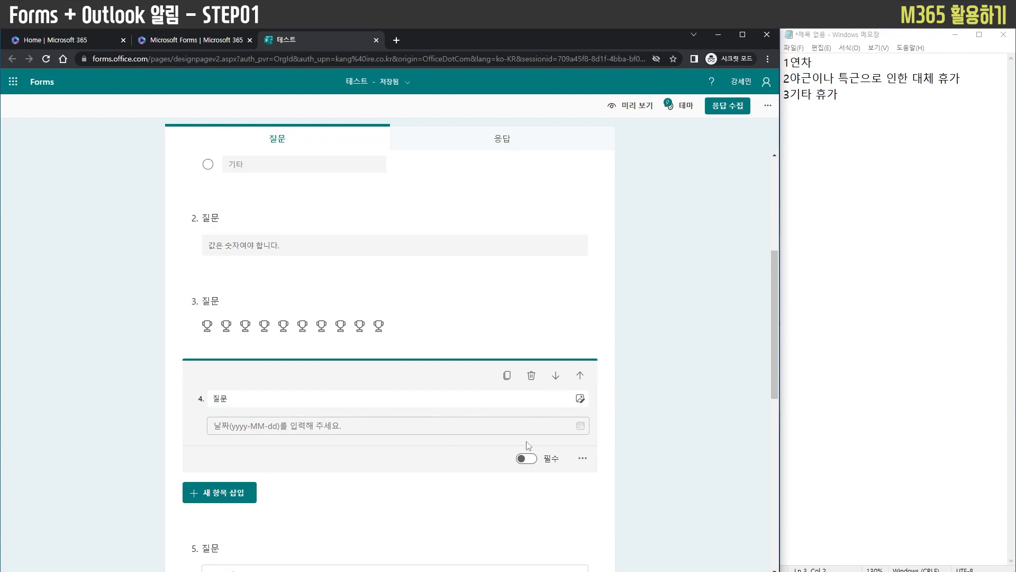
{"action": "left_click", "coordinate": [442, 397]}
{"action": "left_click", "coordinate": [649, 415]}
Rename the three options of the ranking question 5 as A, B and C
{"action": "scroll", "coordinate": [649, 415], "scroll_direction": "down", "scroll_amount": 1}
{"action": "left_click", "coordinate": [299, 408]}
{"action": "left_click", "coordinate": [250, 406]}
{"action": "type", "text": "미ㅡ"}
{"action": "type", "text": "A"}
{"action": "key", "text": "Return"}
{"action": "type", "text": "B"}
{"action": "key", "text": "Return"}
{"action": "type", "text": "C"}
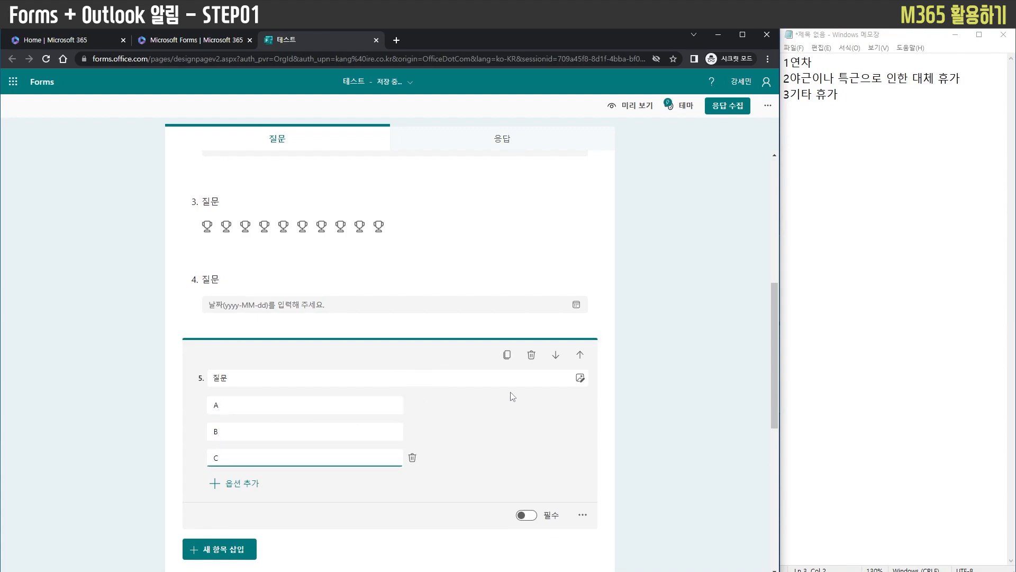
{"action": "left_click", "coordinate": [623, 393]}
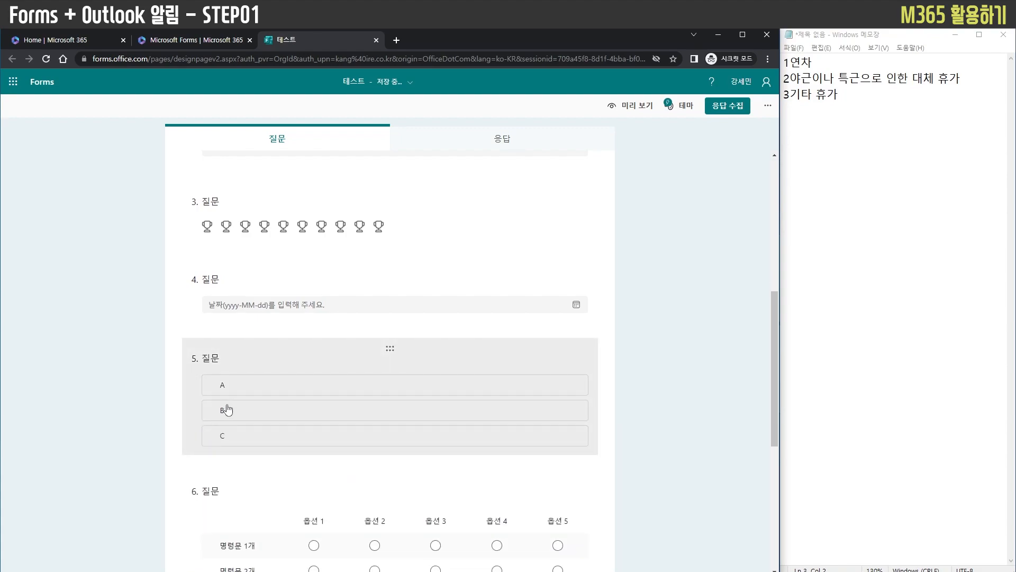
{"action": "left_click", "coordinate": [225, 410]}
{"action": "left_click", "coordinate": [625, 422]}
Set the Likert question 6's text to "심리 검사"
{"action": "scroll", "coordinate": [622, 422], "scroll_direction": "down", "scroll_amount": 2}
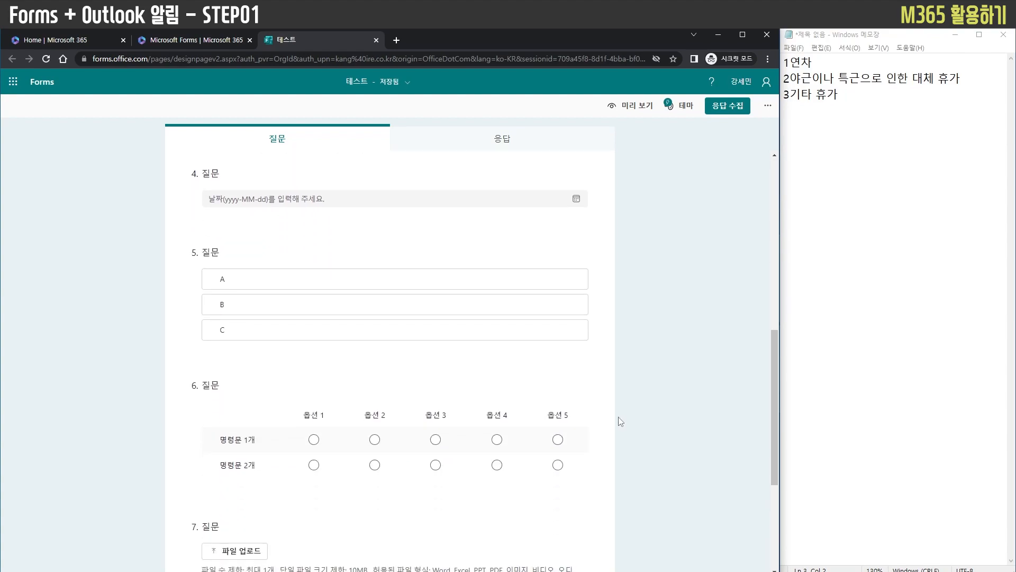
{"action": "scroll", "coordinate": [624, 423], "scroll_direction": "down", "scroll_amount": 1}
{"action": "scroll", "coordinate": [635, 421], "scroll_direction": "down", "scroll_amount": 1}
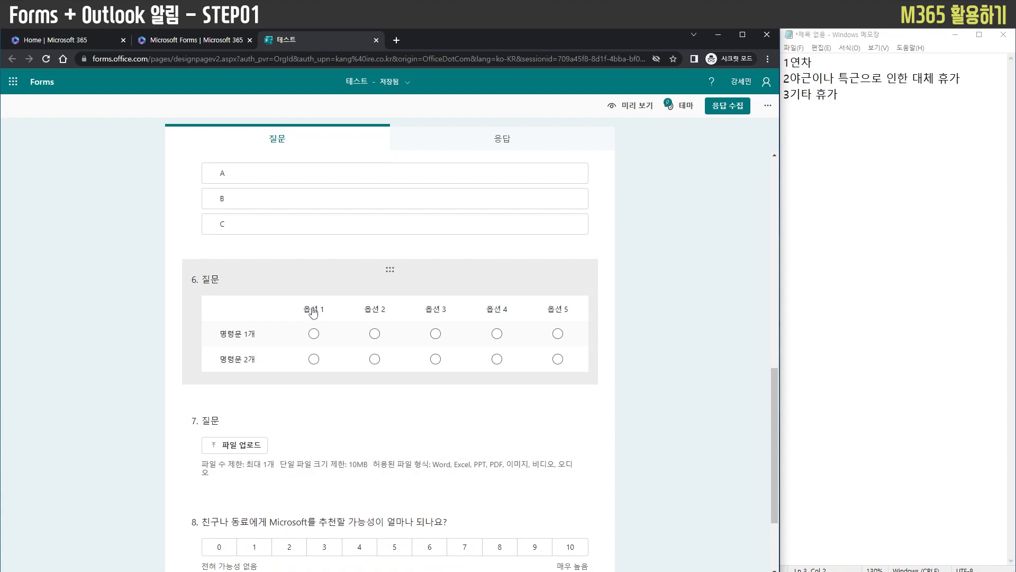
{"action": "left_click", "coordinate": [251, 328]}
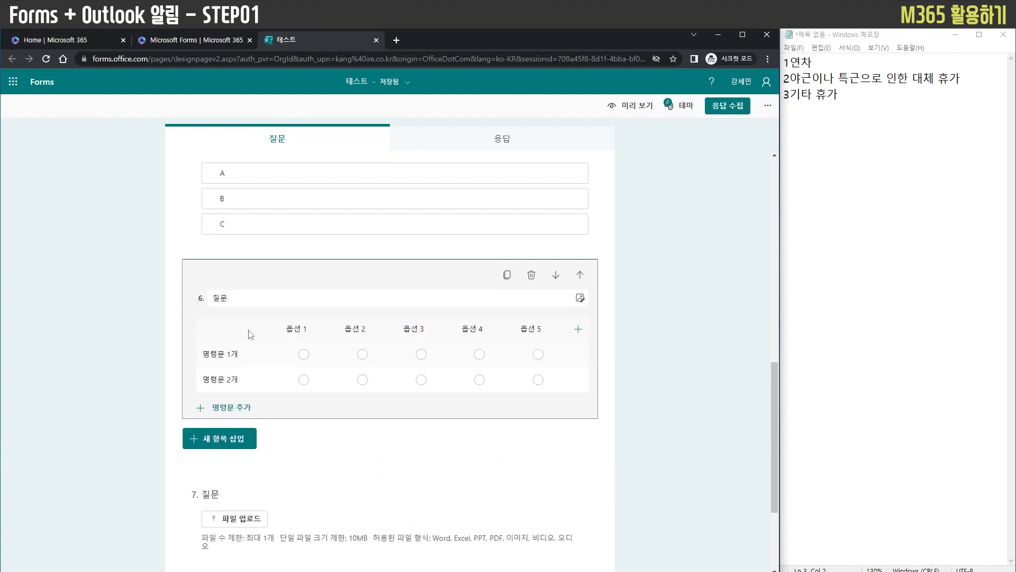
{"action": "left_click", "coordinate": [251, 298]}
{"action": "type", "text": "d"}
{"action": "key", "text": "BackSpace"}
{"action": "type", "text": "심리 검새"}
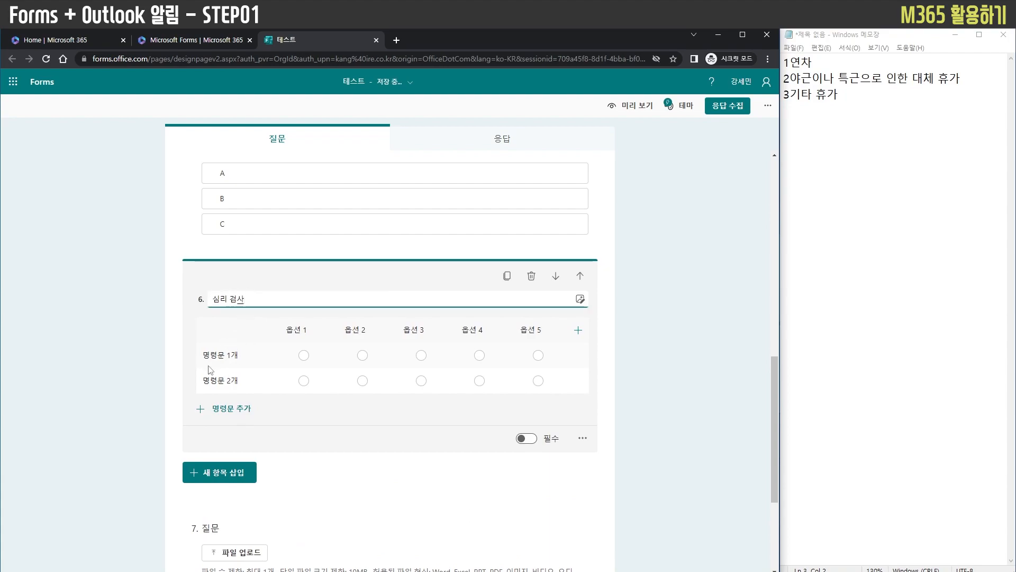
Rename the two Likert statements as "배고프다" and "춥다"
{"action": "left_click", "coordinate": [244, 355]}
{"action": "type", "text": "난ㄴ"}
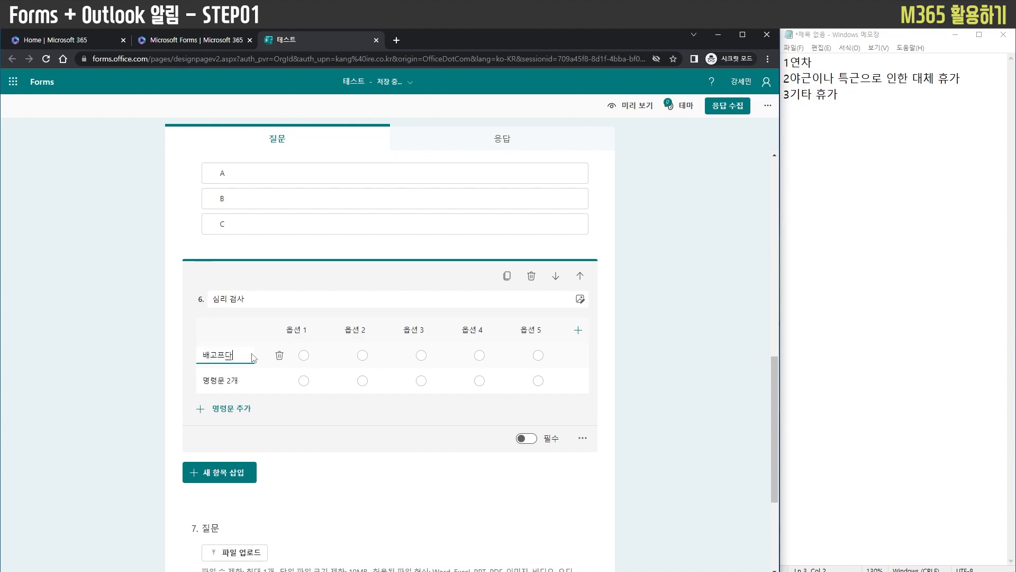
{"action": "left_click", "coordinate": [222, 379]}
{"action": "left_click", "coordinate": [221, 379]}
{"action": "key", "text": "ctrl+a"}
{"action": "type", "text": "치"}
Rename the first answer column of the Likert question 6 as "매우 그렇다"
{"action": "left_click", "coordinate": [298, 327]}
{"action": "type", "text": "아주"}
{"action": "key", "text": "Tab"}
{"action": "key", "text": "Tab"}
{"action": "type", "text": "ㅁ"}
{"action": "left_click", "coordinate": [301, 330]}
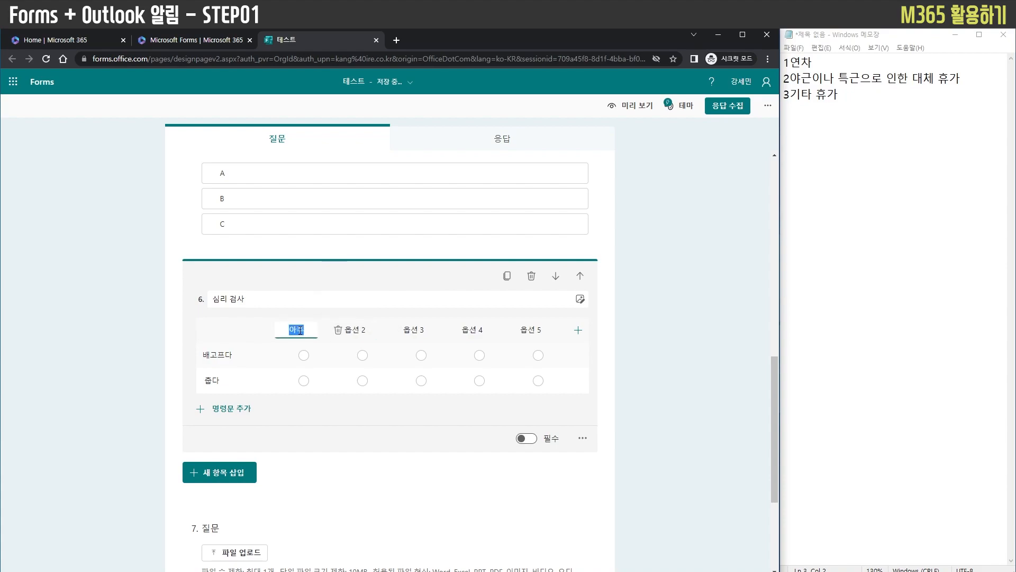
{"action": "key", "text": "BackSpace"}
{"action": "key", "text": "BackSpace"}
{"action": "type", "text": "그렇다"}
{"action": "key", "text": "Tab"}
{"action": "key", "text": "Tab"}
Rename the remaining four Likert answer columns as "그렇다", "보통", "아니다" and "매우 아니다"
{"action": "type", "text": "그렇다"}
{"action": "key", "text": "Tab"}
{"action": "key", "text": "Tab"}
{"action": "type", "text": "보통"}
{"action": "key", "text": "Tab"}
{"action": "key", "text": "Tab"}
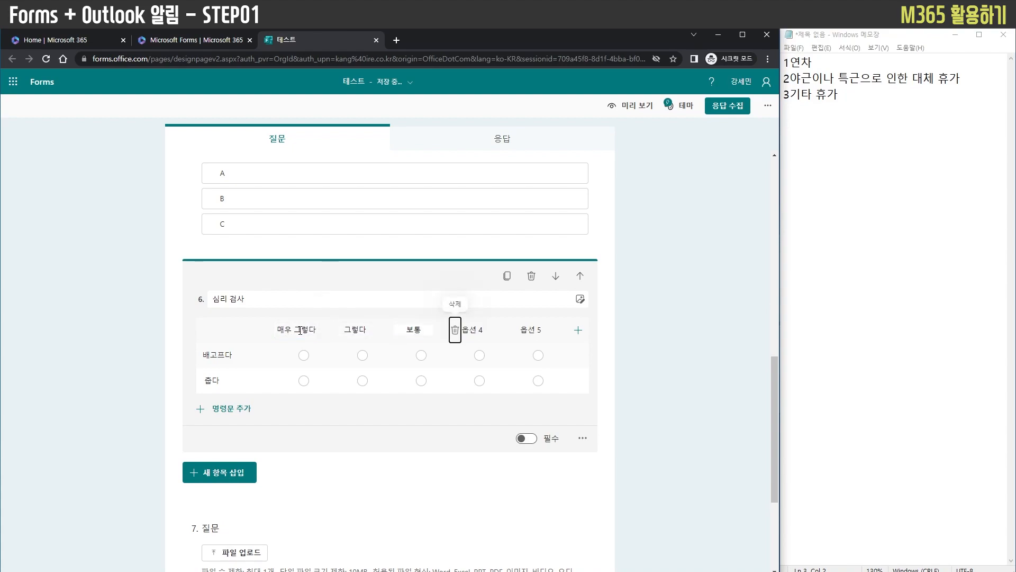
{"action": "type", "text": "아니다"}
{"action": "key", "text": "Tab"}
{"action": "key", "text": "Tab"}
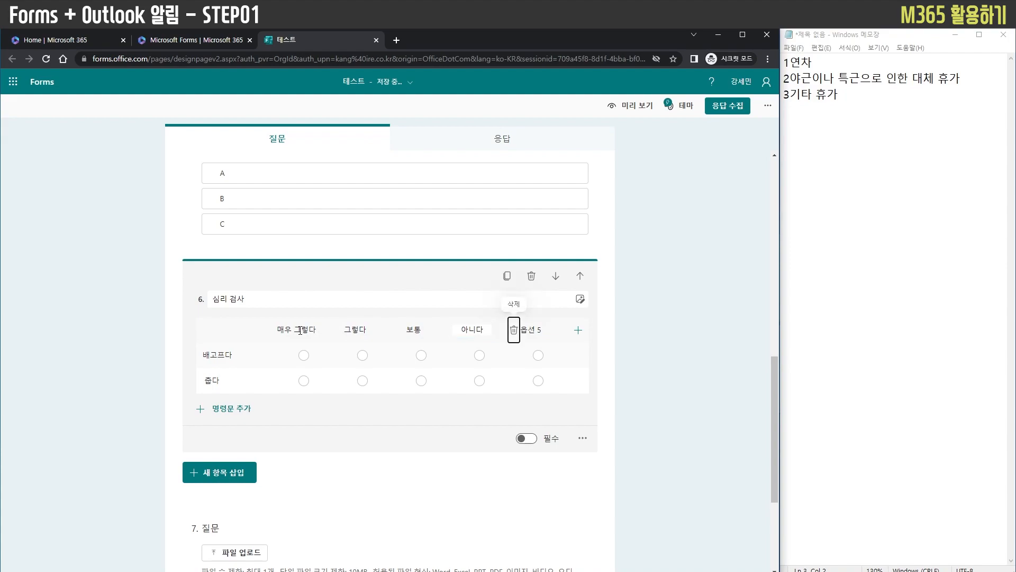
{"action": "type", "text": "매우 아니대"}
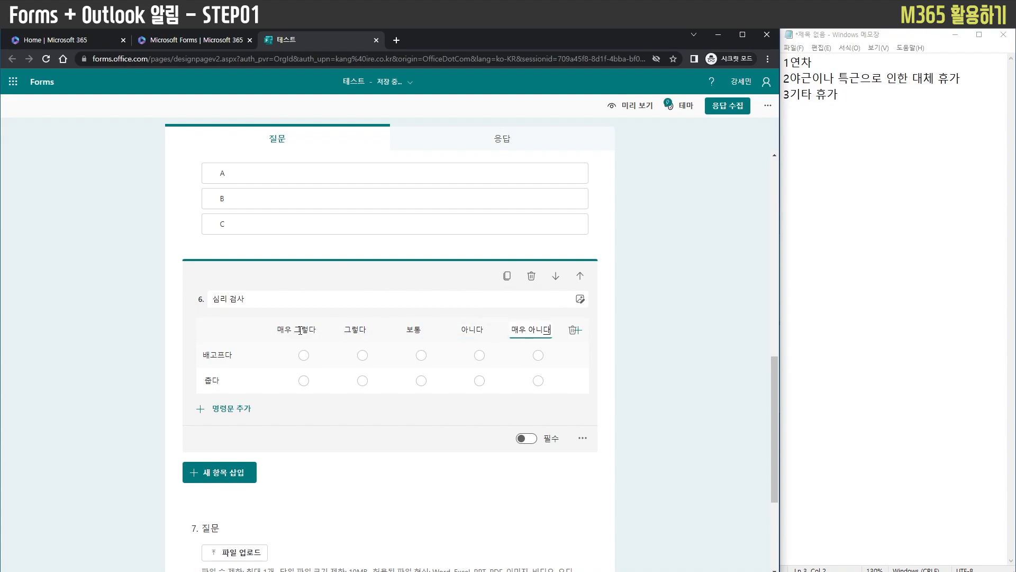
{"action": "left_click", "coordinate": [662, 384]}
Limit the file upload question 7 to at most 3 files of up to 10MB each
{"action": "scroll", "coordinate": [551, 389], "scroll_direction": "down", "scroll_amount": 3}
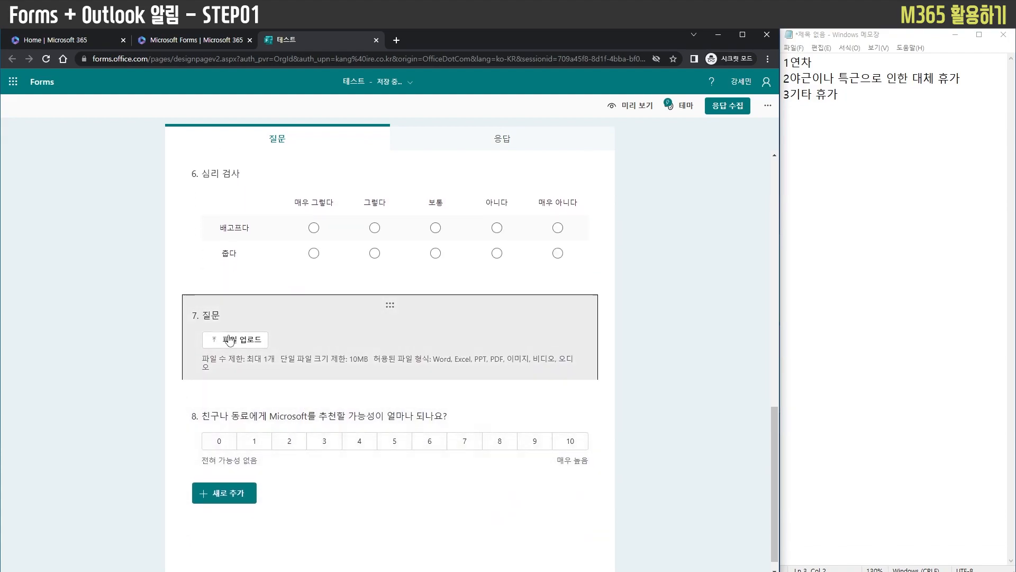
{"action": "left_click", "coordinate": [229, 338]}
{"action": "left_click", "coordinate": [329, 390]}
{"action": "scroll", "coordinate": [335, 460], "scroll_direction": "down", "scroll_amount": 2}
{"action": "left_click", "coordinate": [335, 456]}
{"action": "left_click", "coordinate": [317, 390]}
{"action": "left_click", "coordinate": [325, 451]}
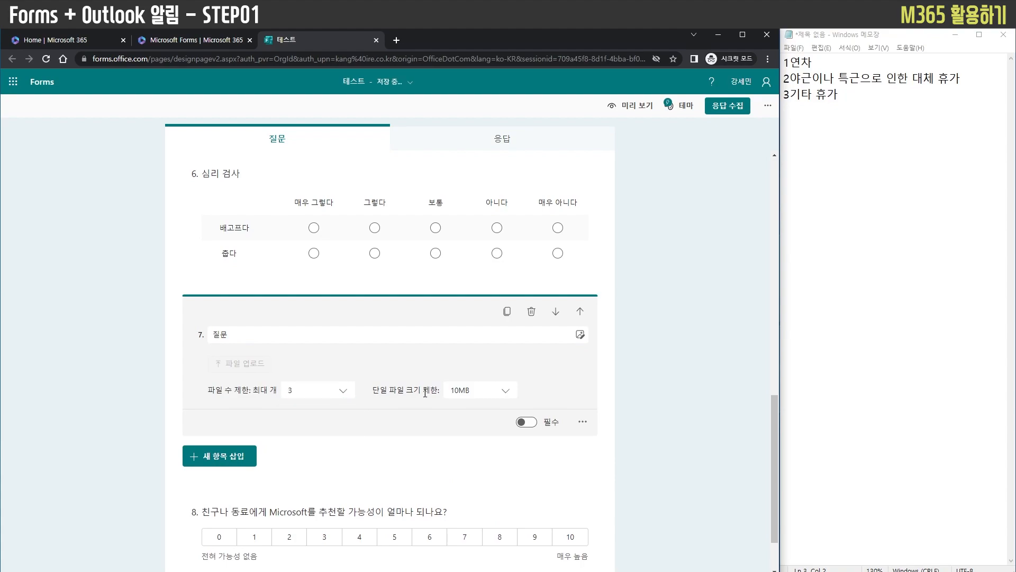
{"action": "left_click", "coordinate": [477, 392]}
{"action": "left_click", "coordinate": [474, 412]}
{"action": "left_click", "coordinate": [638, 373]}
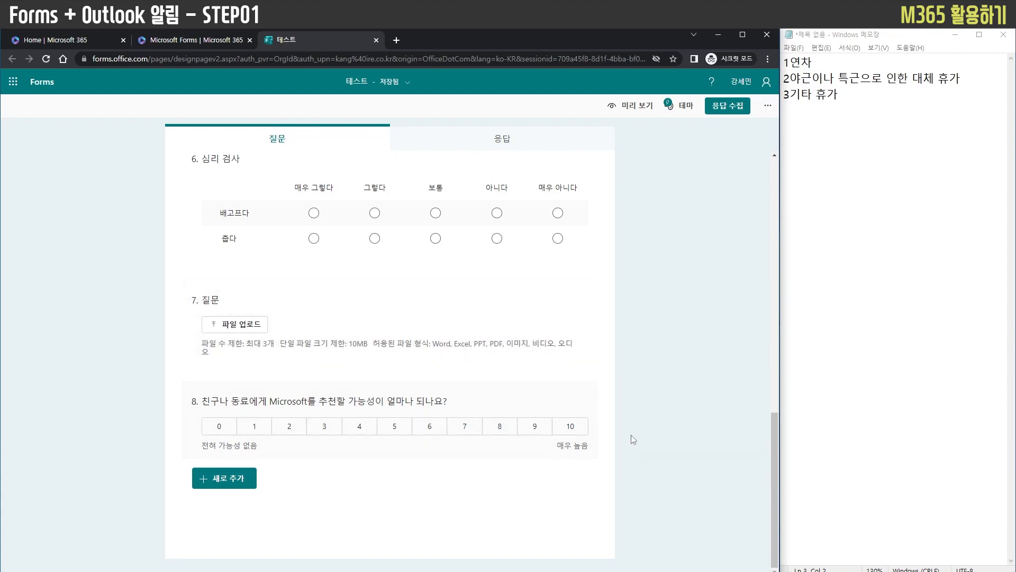
Set the end labels of the 0–10 recommendation question 8 to "아주 별로" and "좋음"
{"action": "left_click", "coordinate": [464, 426]}
{"action": "left_click", "coordinate": [252, 488]}
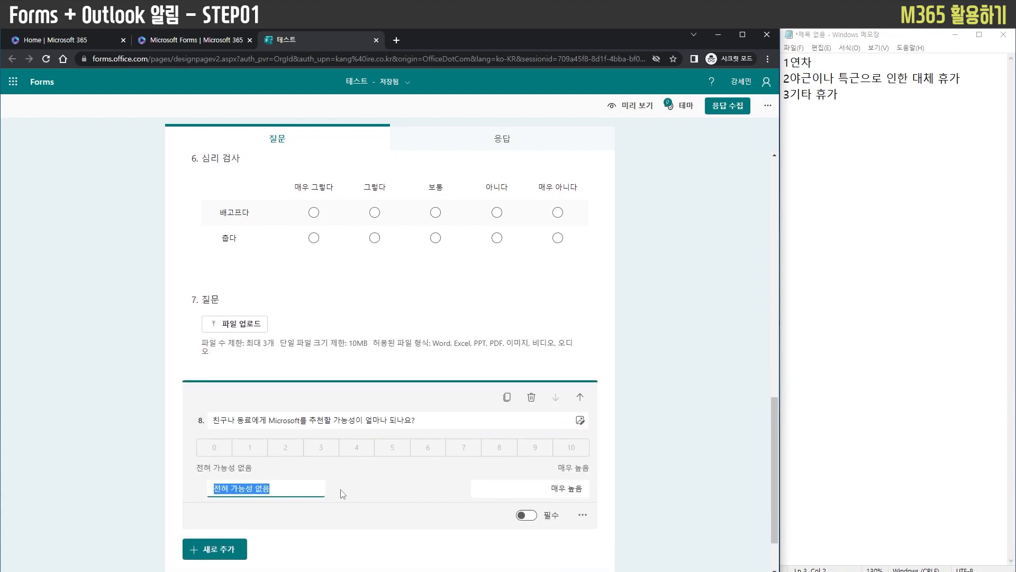
{"action": "type", "text": "ㅇ"}
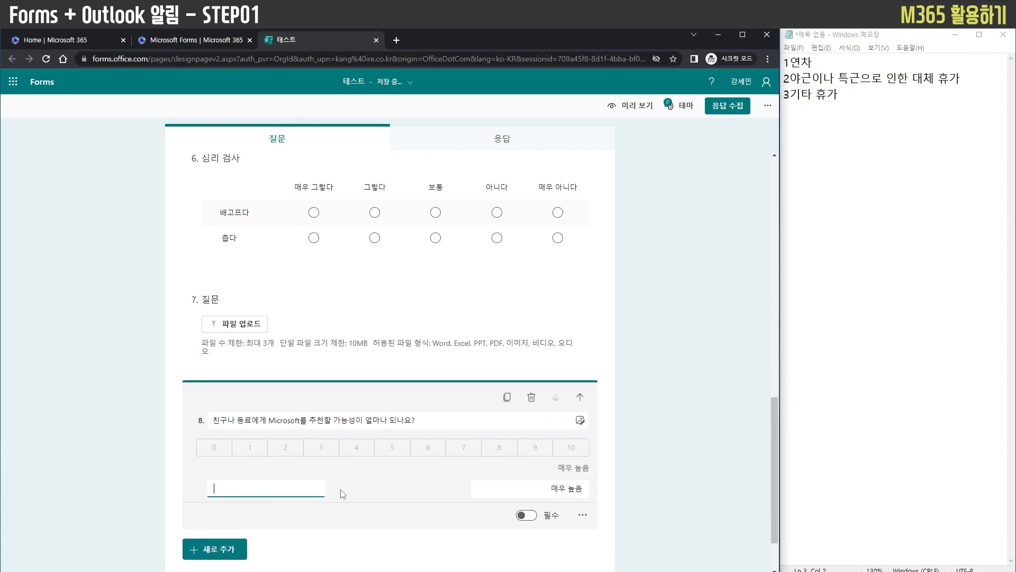
{"action": "type", "text": "주 별로"}
{"action": "left_click", "coordinate": [555, 484]}
{"action": "type", "text": "좋이ㅁ"}
{"action": "left_click", "coordinate": [626, 461]}
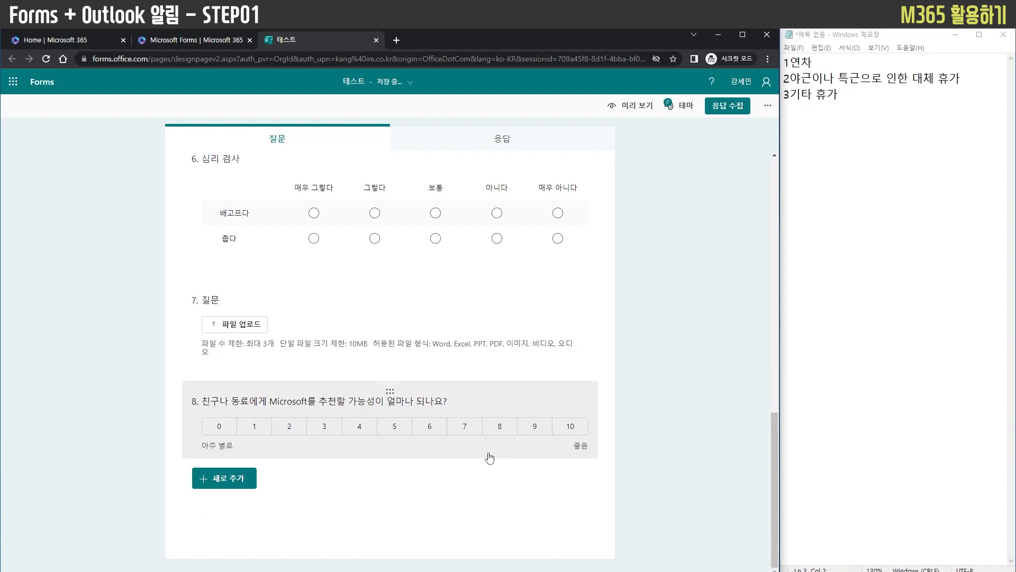
Load more theme ideas and apply the misty forest background theme to the form
{"action": "scroll", "coordinate": [726, 416], "scroll_direction": "up", "scroll_amount": 8}
{"action": "scroll", "coordinate": [726, 414], "scroll_direction": "up", "scroll_amount": 5}
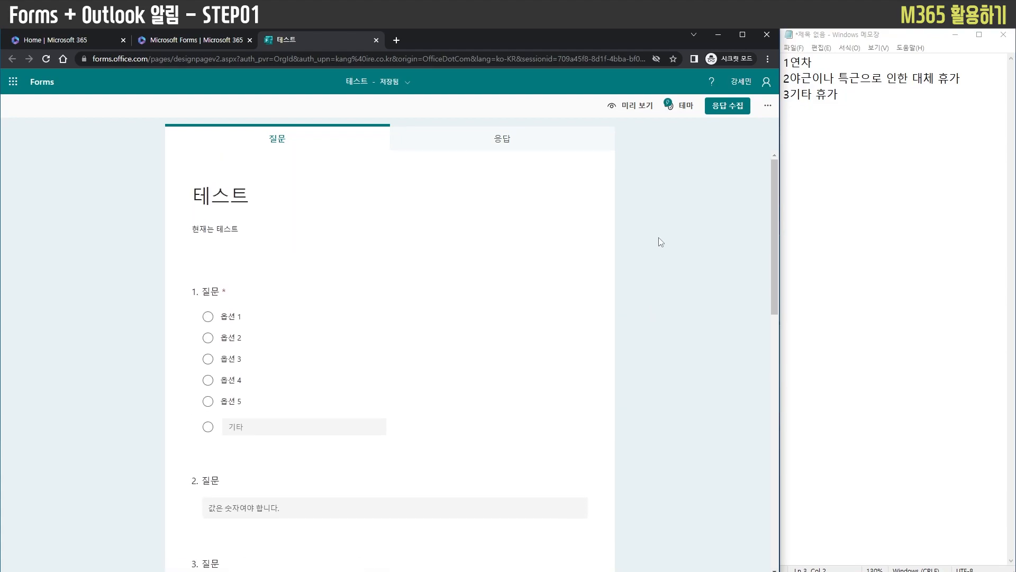
{"action": "left_click", "coordinate": [687, 107]}
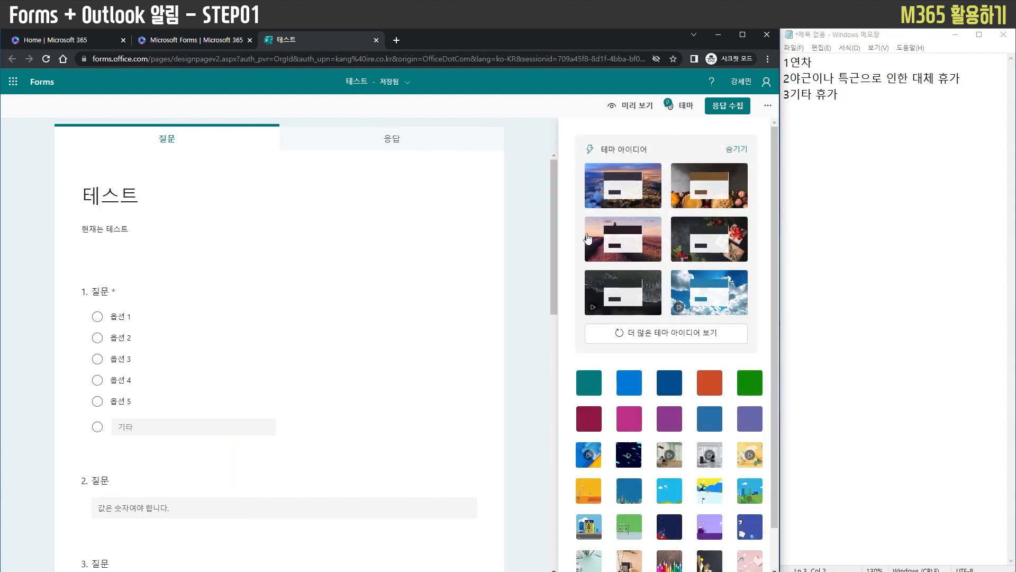
{"action": "left_click", "coordinate": [657, 331]}
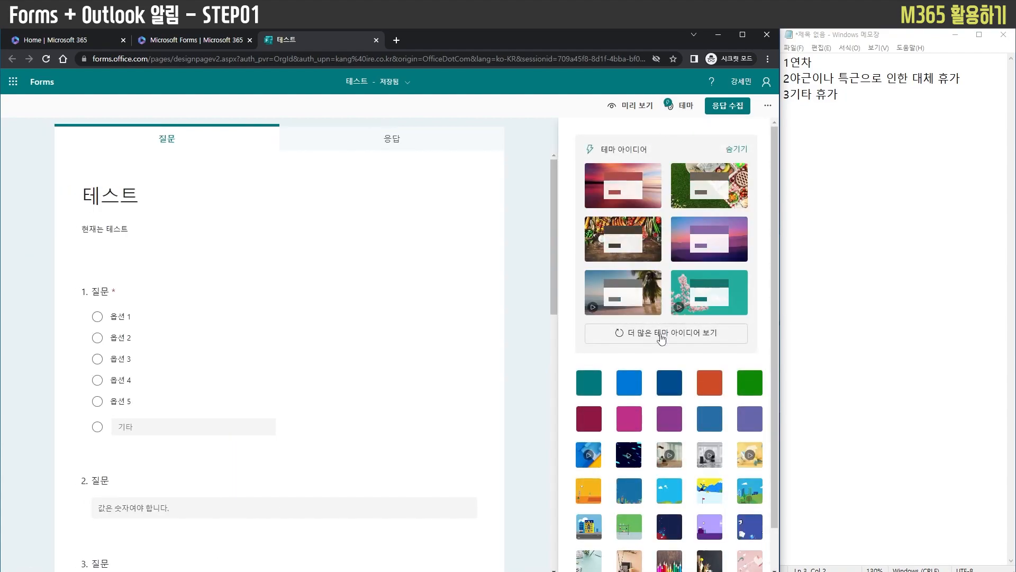
{"action": "left_click", "coordinate": [681, 293]}
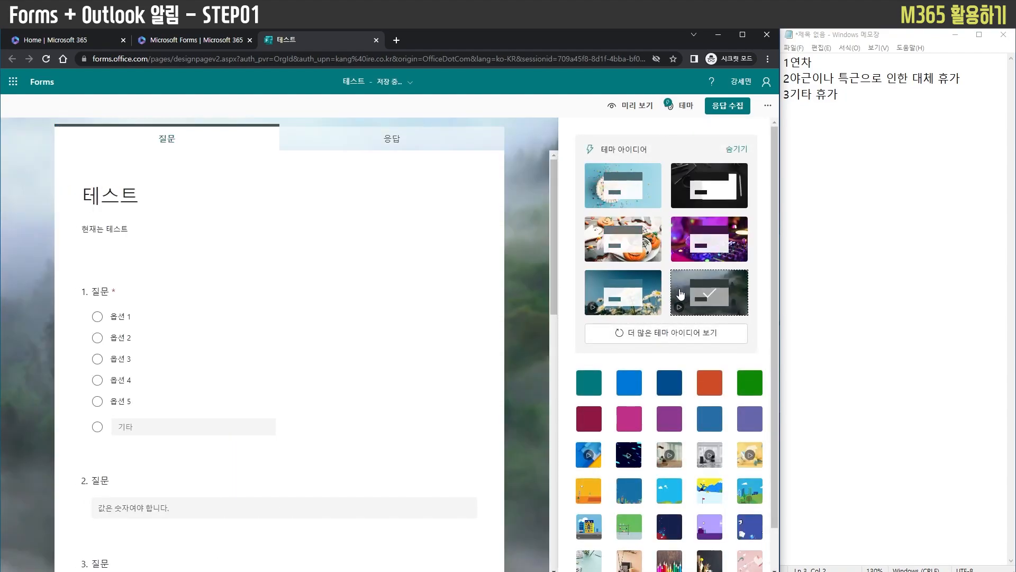
{"action": "left_click", "coordinate": [529, 268]}
{"action": "left_click", "coordinate": [682, 105]}
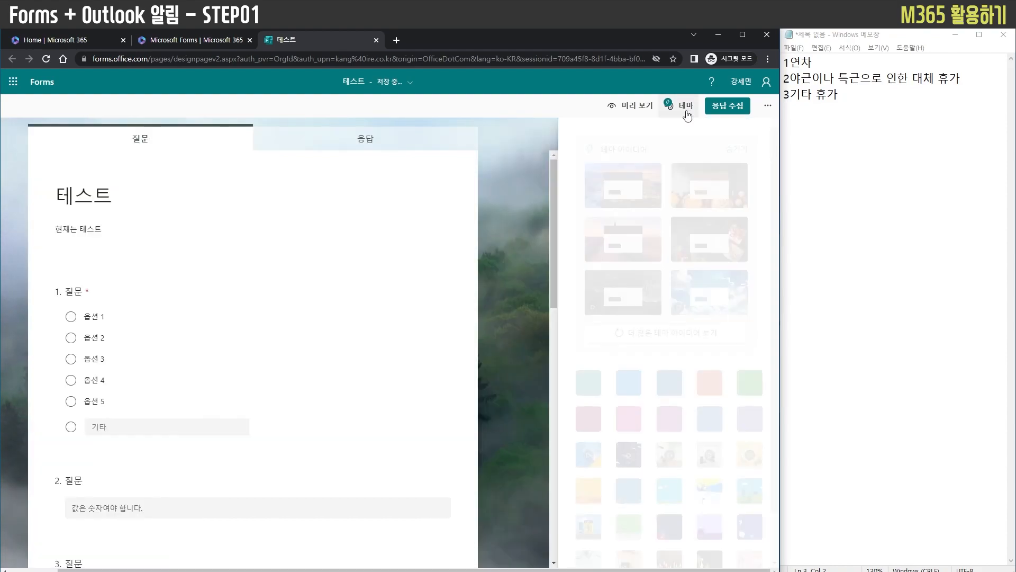
Examine who may respond to the form, trying the specific-people option and returning to everyone within the organization
{"action": "left_click", "coordinate": [727, 106]}
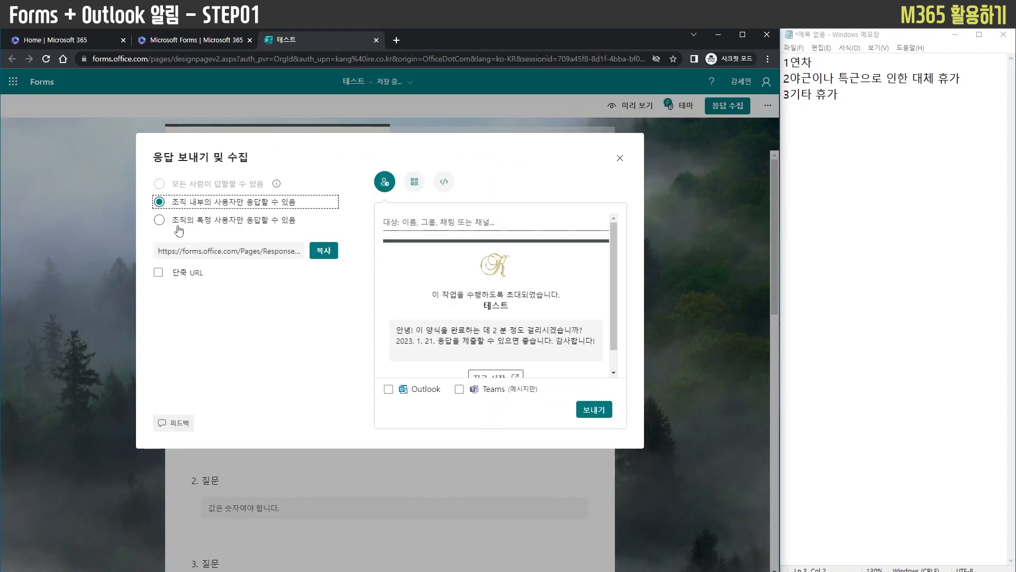
{"action": "left_click", "coordinate": [178, 221]}
{"action": "left_click", "coordinate": [195, 203]}
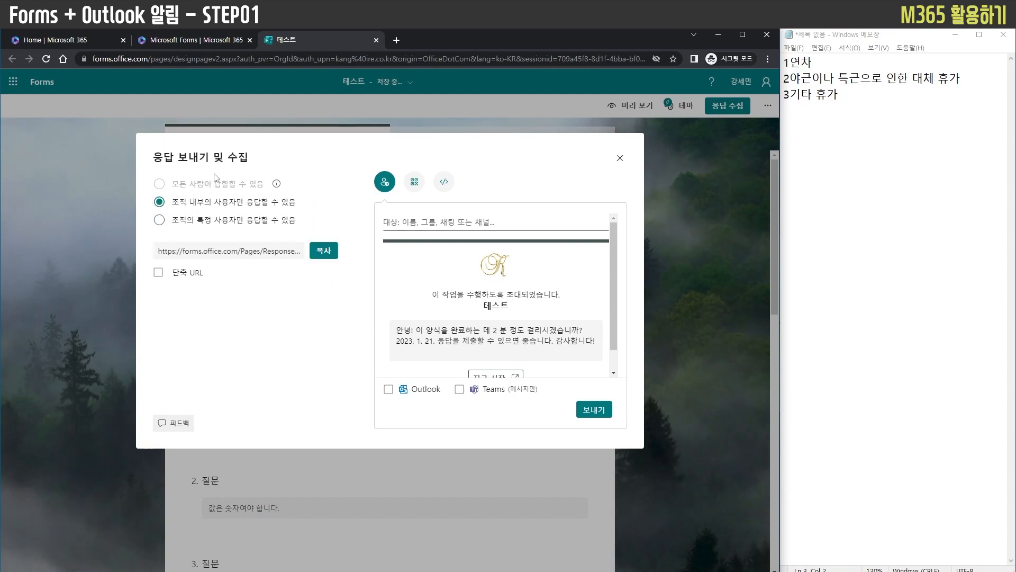
{"action": "left_click", "coordinate": [673, 271]}
Delete the file upload question 7 from the form
{"action": "scroll", "coordinate": [657, 344], "scroll_direction": "down", "scroll_amount": 5}
{"action": "scroll", "coordinate": [295, 334], "scroll_direction": "down", "scroll_amount": 8}
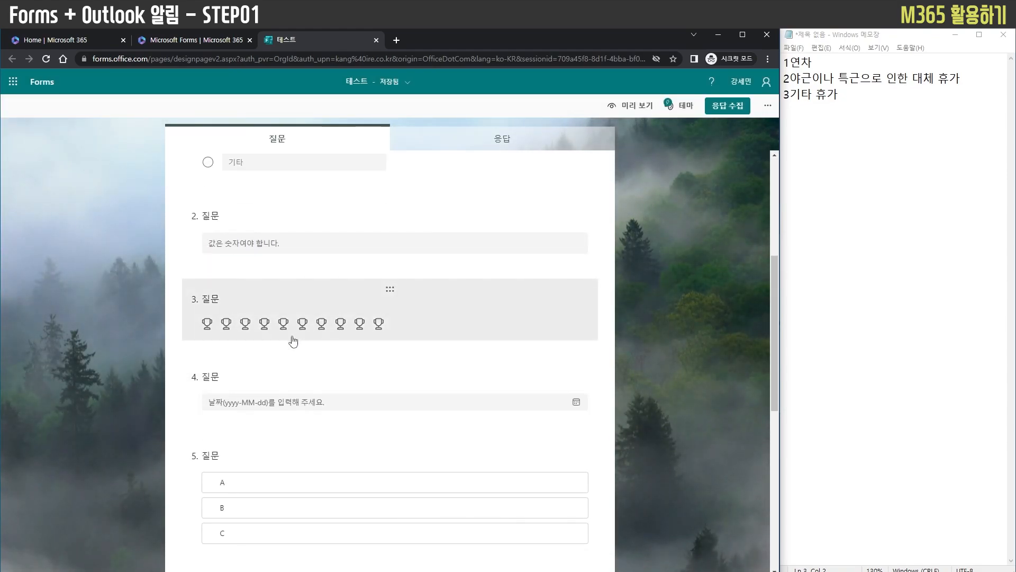
{"action": "left_click", "coordinate": [321, 354]}
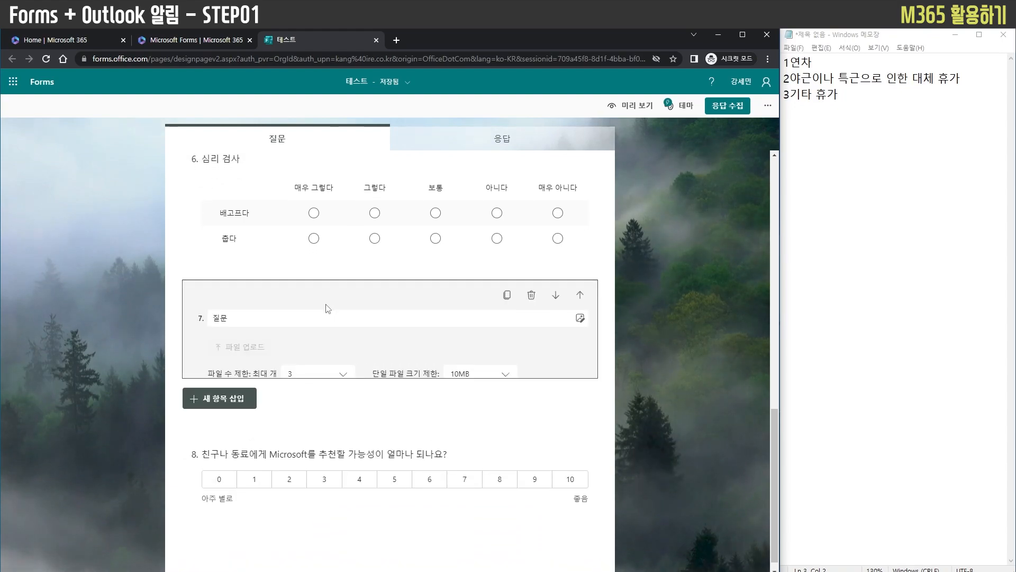
{"action": "left_click", "coordinate": [532, 297]}
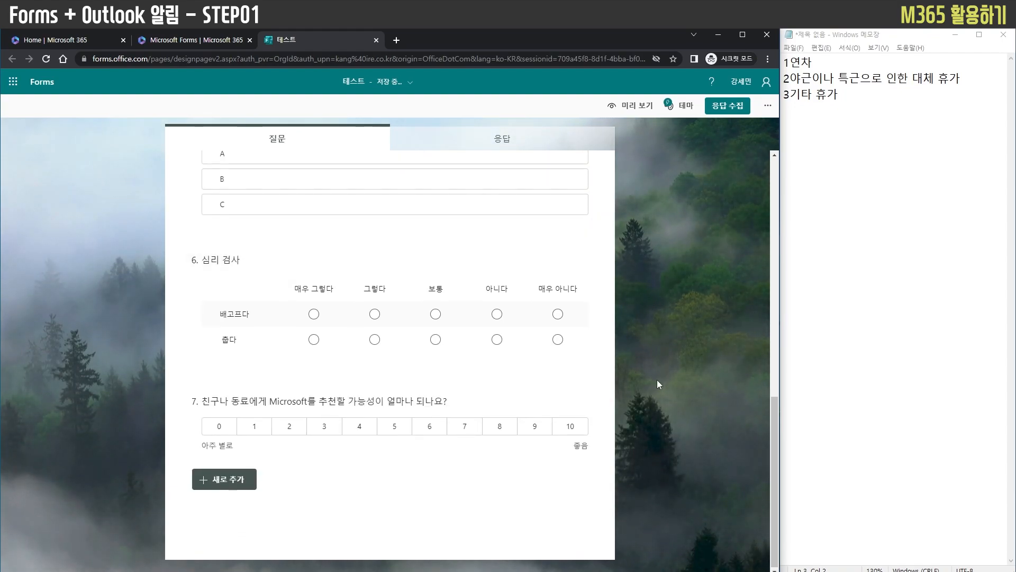
Allow anyone to respond to the form and shorten its response link
{"action": "left_click", "coordinate": [728, 106]}
{"action": "left_click", "coordinate": [226, 186]}
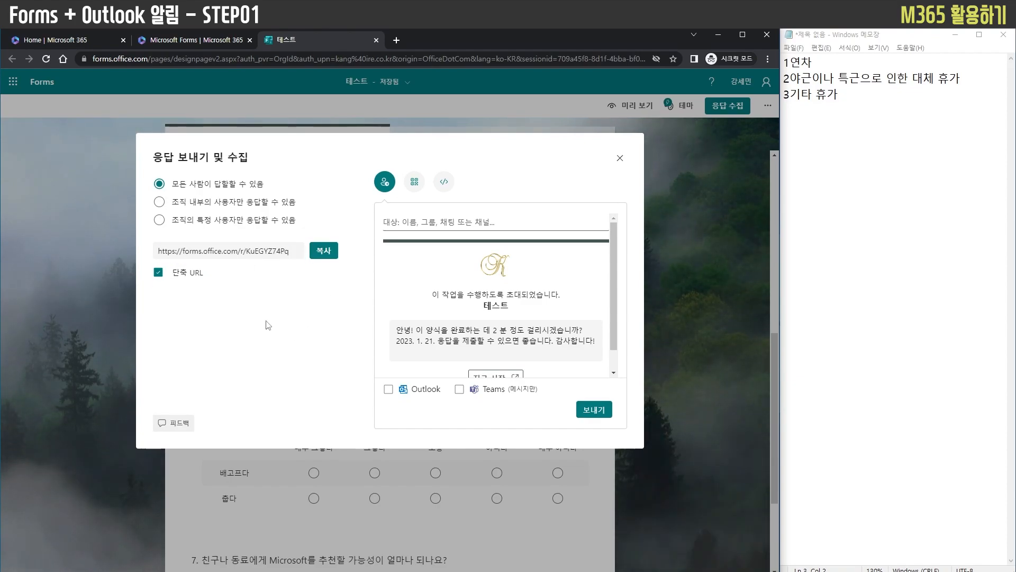
Examine the form's QR code and its embed code for web pages or Sway, and close the sharing settings
{"action": "left_click", "coordinate": [414, 183]}
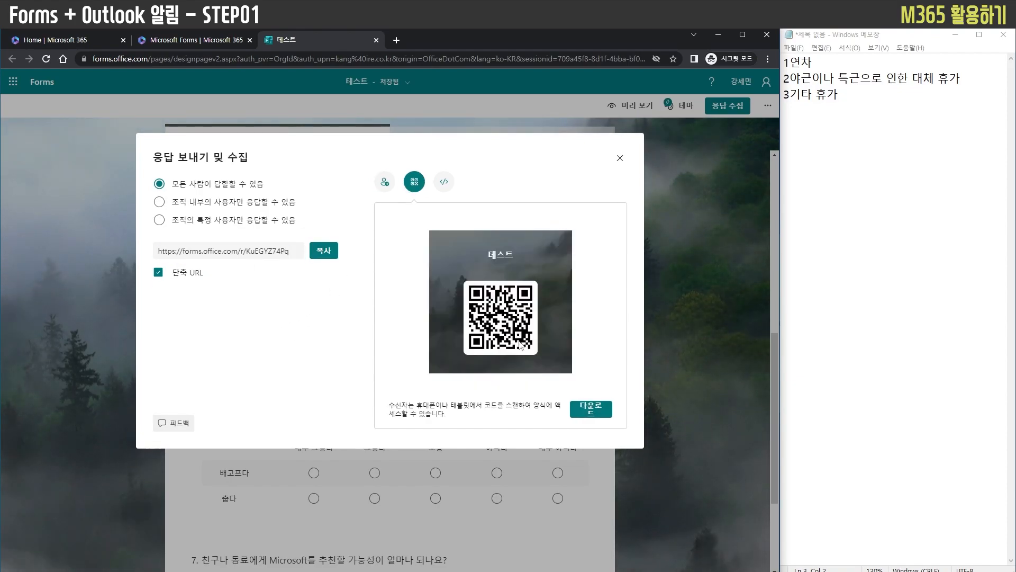
{"action": "left_click", "coordinate": [444, 185]}
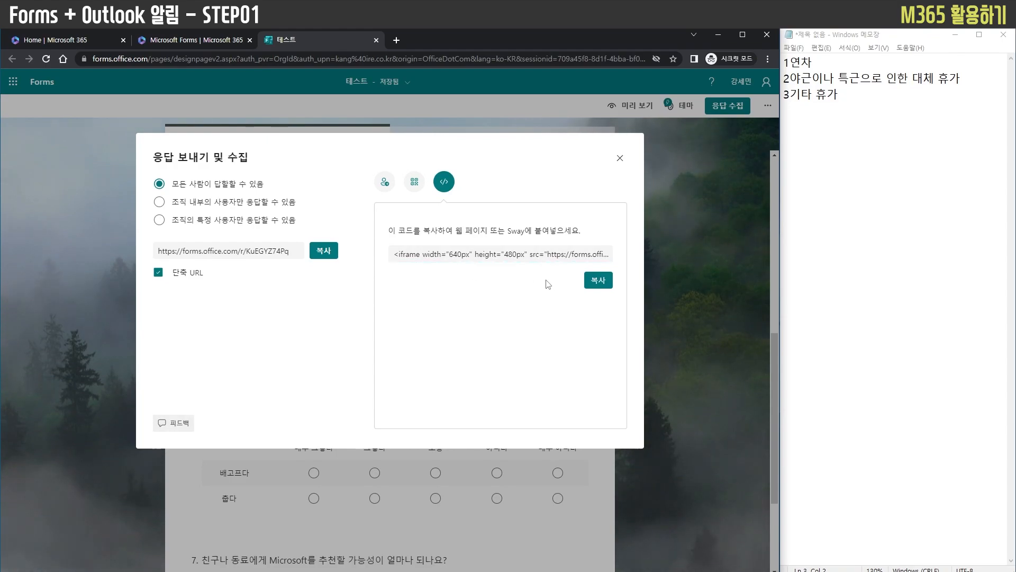
{"action": "left_click", "coordinate": [458, 251]}
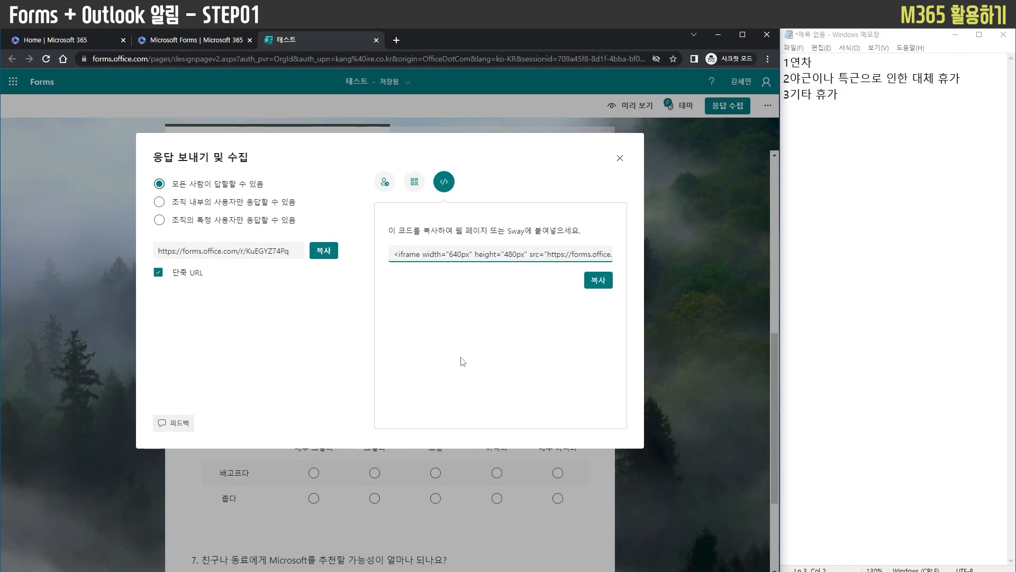
{"action": "left_click", "coordinate": [618, 159]}
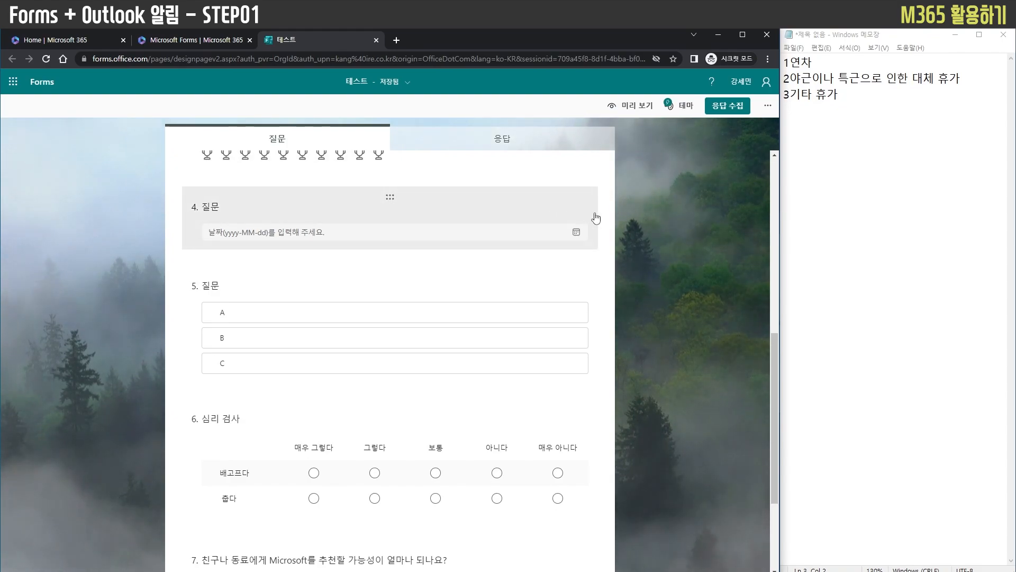
Delete all the remaining questions from the form, from the choice question through the recommendation question
{"action": "scroll", "coordinate": [580, 261], "scroll_direction": "down", "scroll_amount": 3}
{"action": "scroll", "coordinate": [556, 360], "scroll_direction": "up", "scroll_amount": 10}
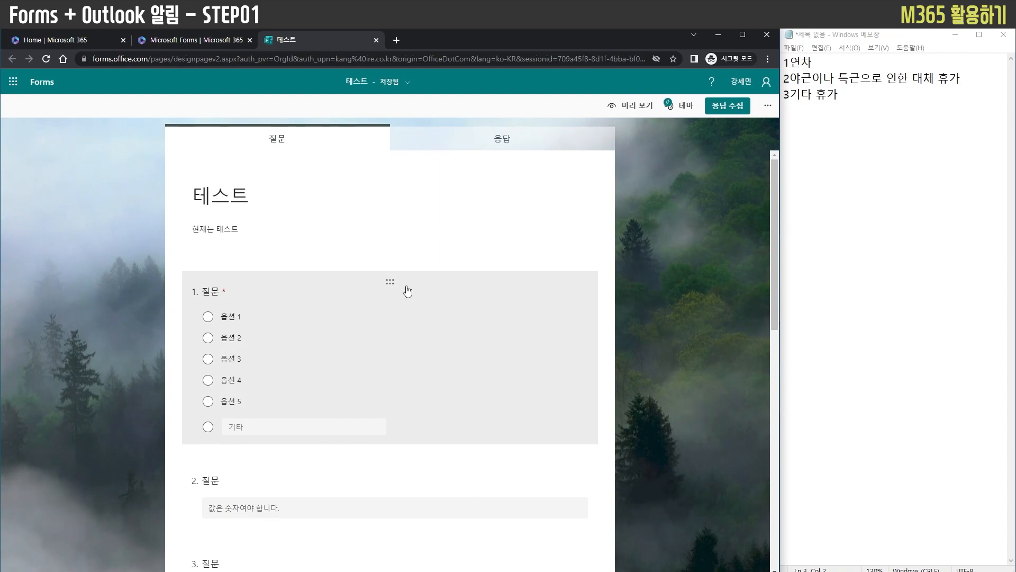
{"action": "left_click", "coordinate": [407, 291]}
{"action": "left_click", "coordinate": [529, 277]}
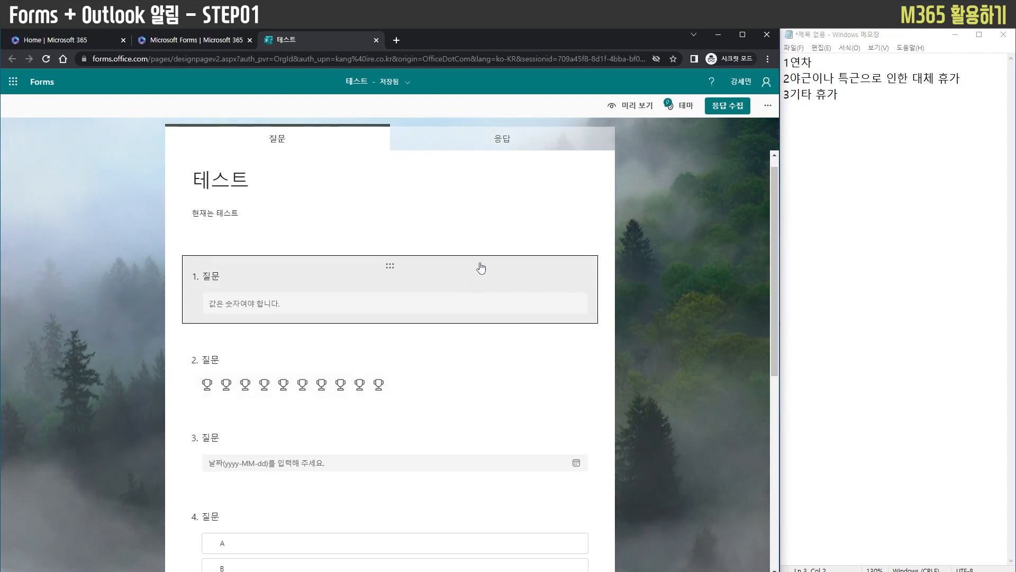
{"action": "left_click", "coordinate": [482, 268]}
{"action": "left_click", "coordinate": [531, 272]}
{"action": "left_click", "coordinate": [472, 285]}
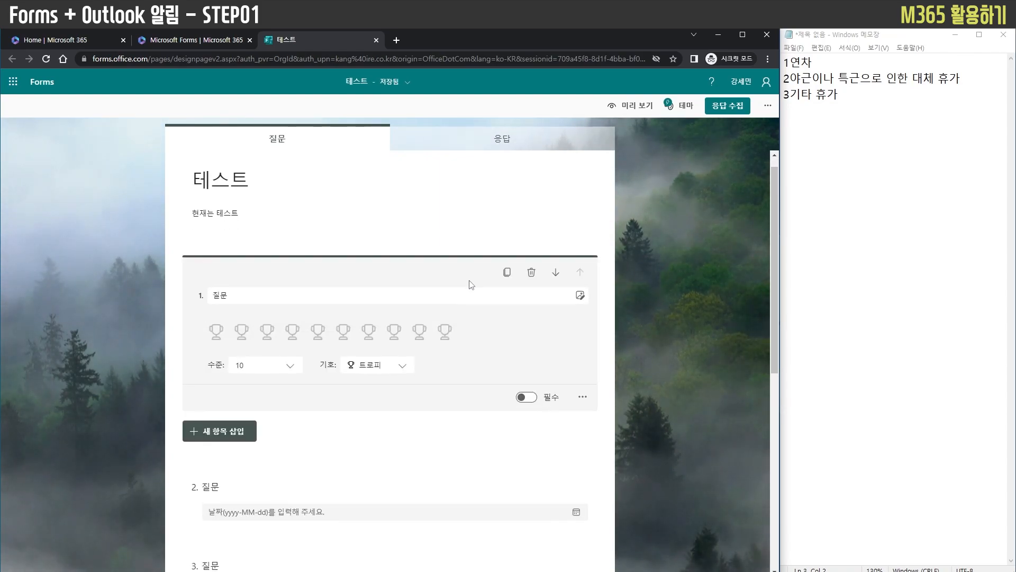
{"action": "left_click", "coordinate": [532, 272]}
{"action": "left_click", "coordinate": [483, 277]}
{"action": "left_click", "coordinate": [529, 272]}
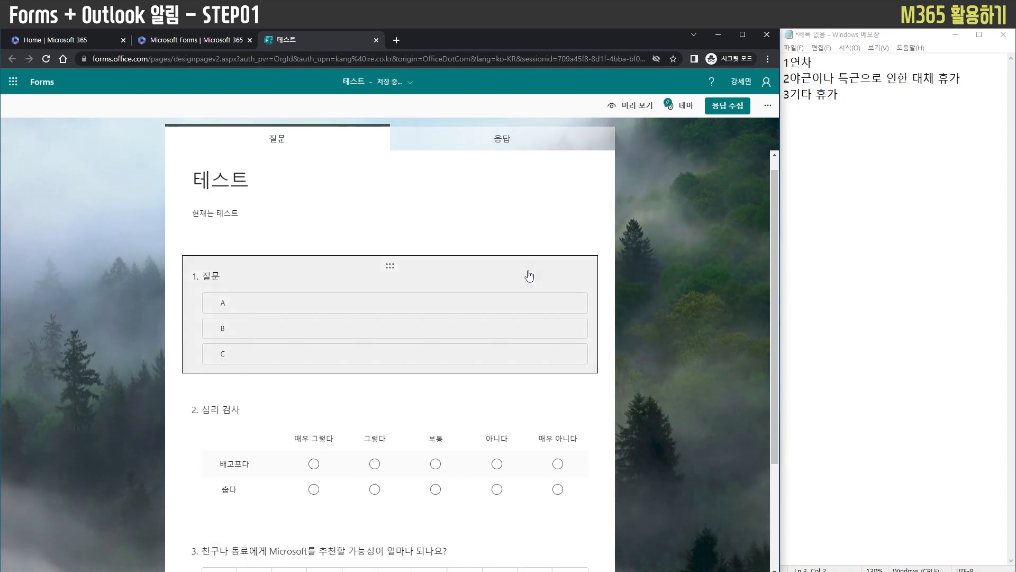
{"action": "left_click", "coordinate": [529, 276]}
{"action": "left_click", "coordinate": [529, 272]}
{"action": "left_click", "coordinate": [534, 278]}
{"action": "left_click", "coordinate": [530, 272]}
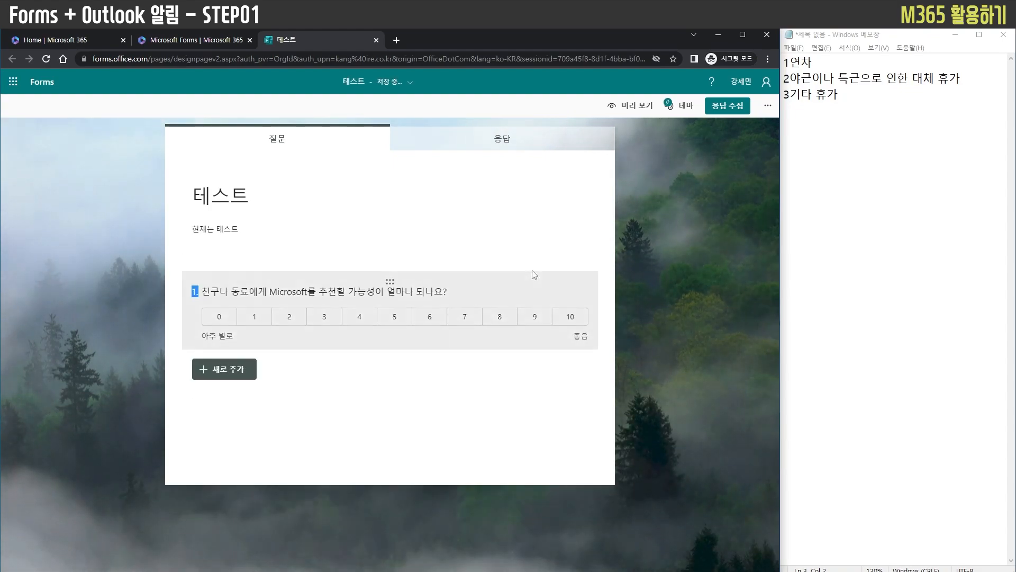
{"action": "left_click", "coordinate": [534, 275]}
{"action": "left_click", "coordinate": [533, 284]}
Set the form's title to "휴가 신청 - ITssue" and its description to "휴가 신청하세요"
{"action": "left_click", "coordinate": [254, 203]}
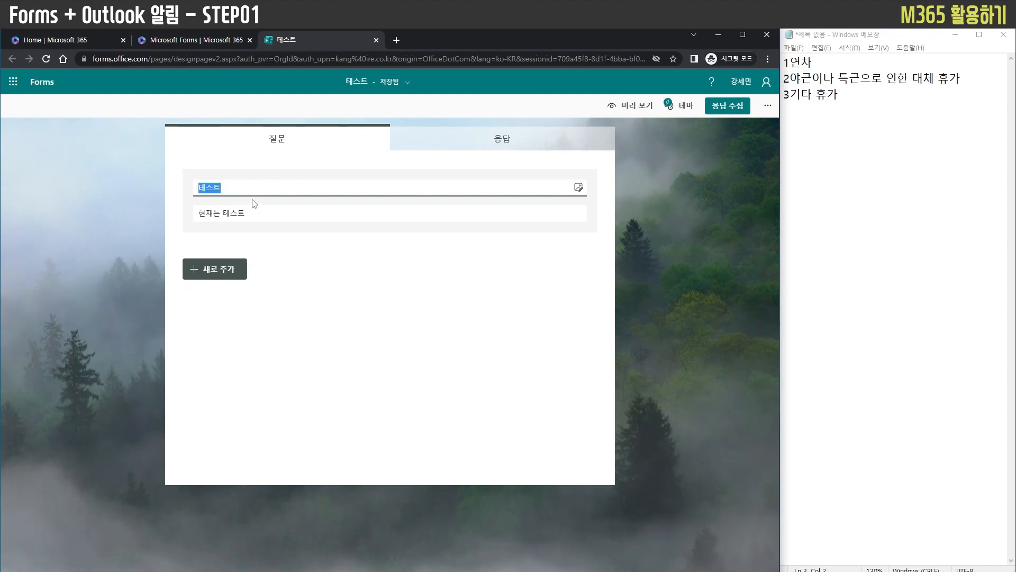
{"action": "type", "text": "휴가 신체"}
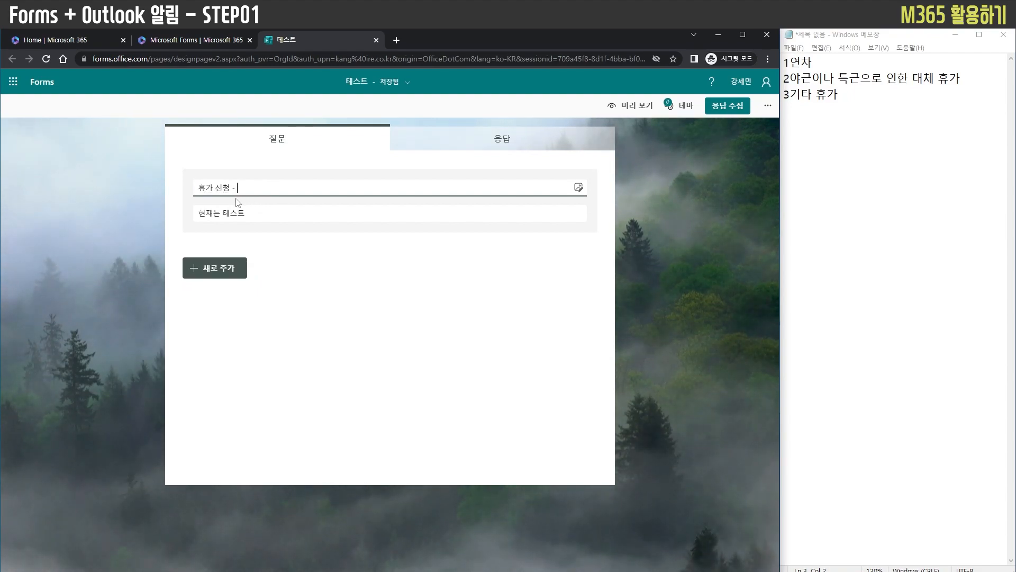
{"action": "type", "text": " - Itssue"}
{"action": "key", "text": "Tab"}
{"action": "key", "text": "BackSpace"}
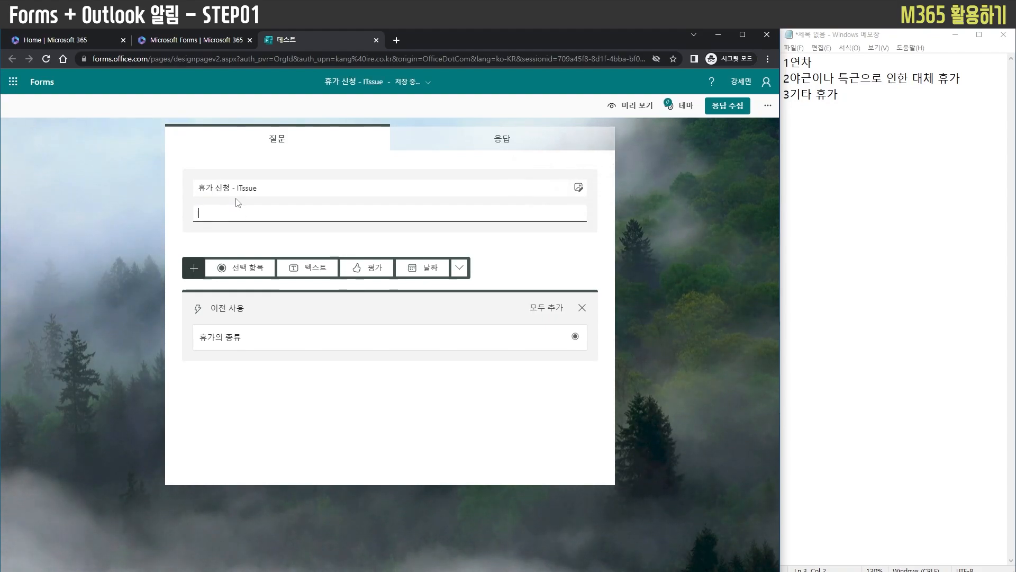
{"action": "type", "text": "휴가 신청하세요"}
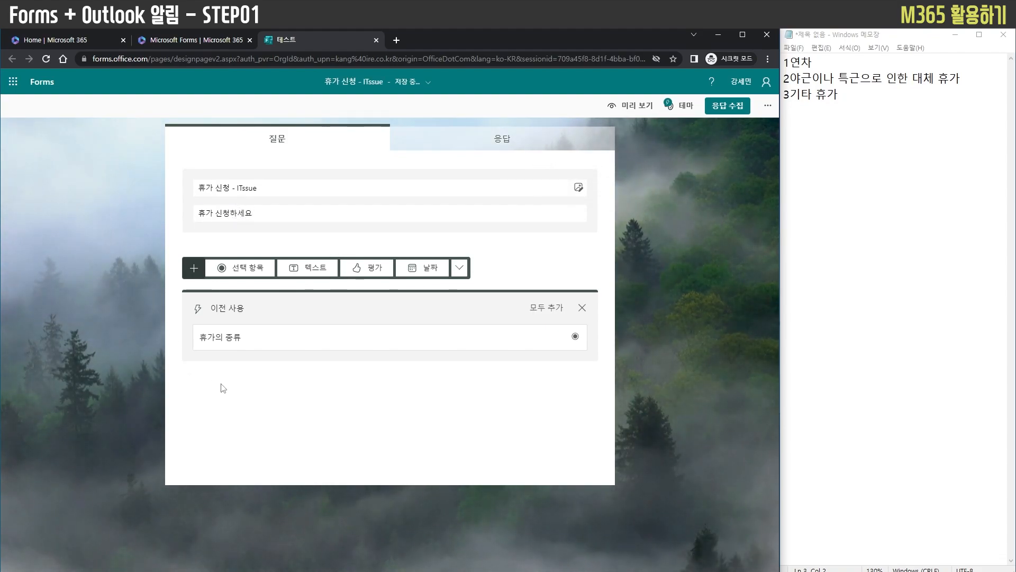
{"action": "left_click", "coordinate": [908, 226]}
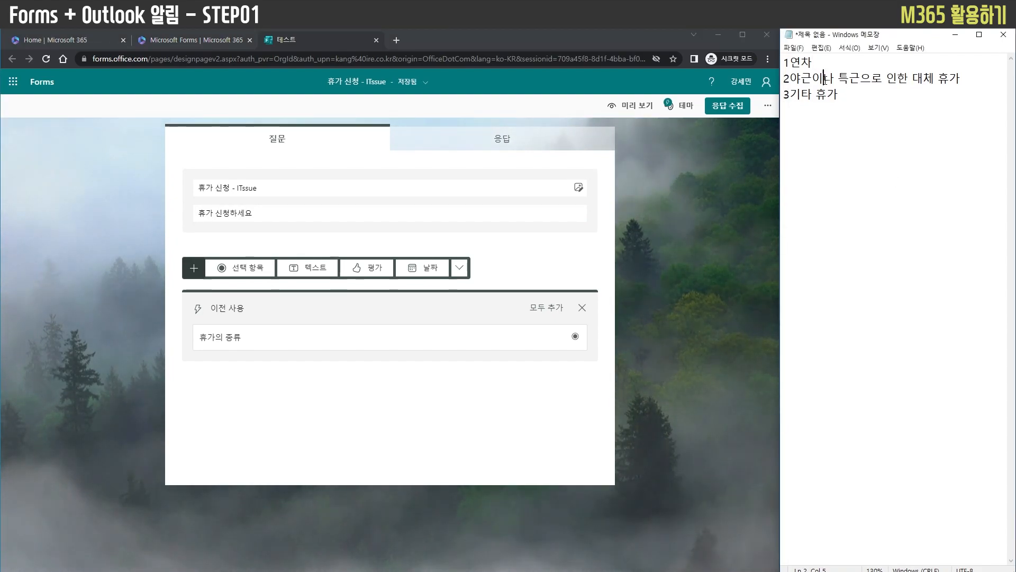
{"action": "left_click", "coordinate": [861, 91]}
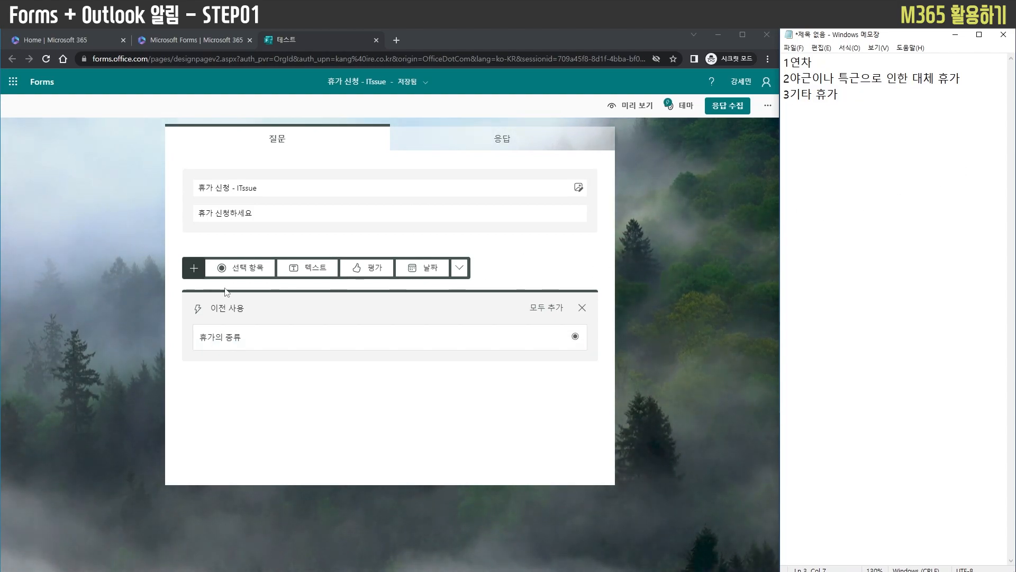
Add a choice question titled "휴가의 종류" and enter "연차" and "대체 휴가" as its first two options
{"action": "left_click", "coordinate": [234, 268]}
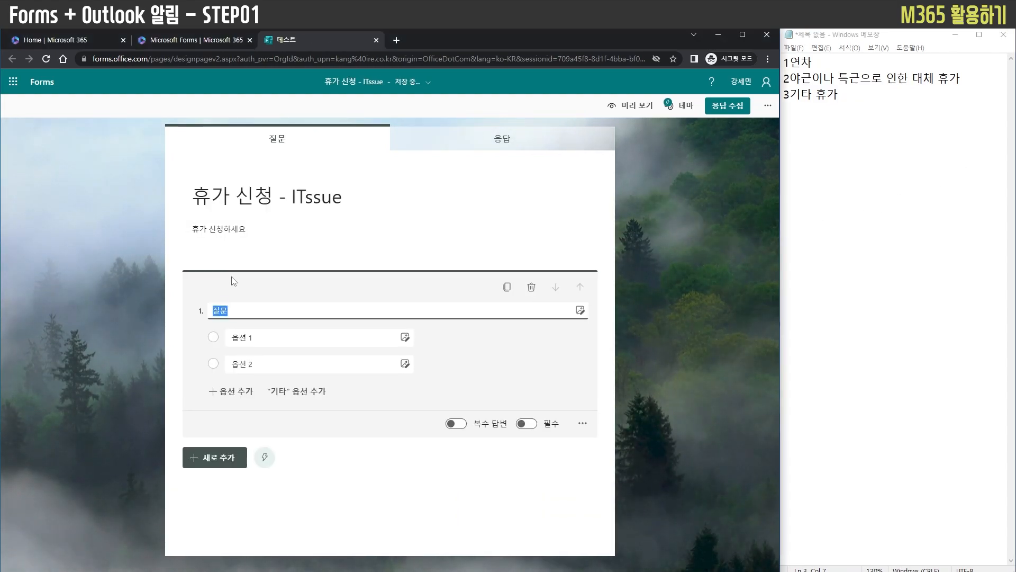
{"action": "type", "text": "휴가의 종류"}
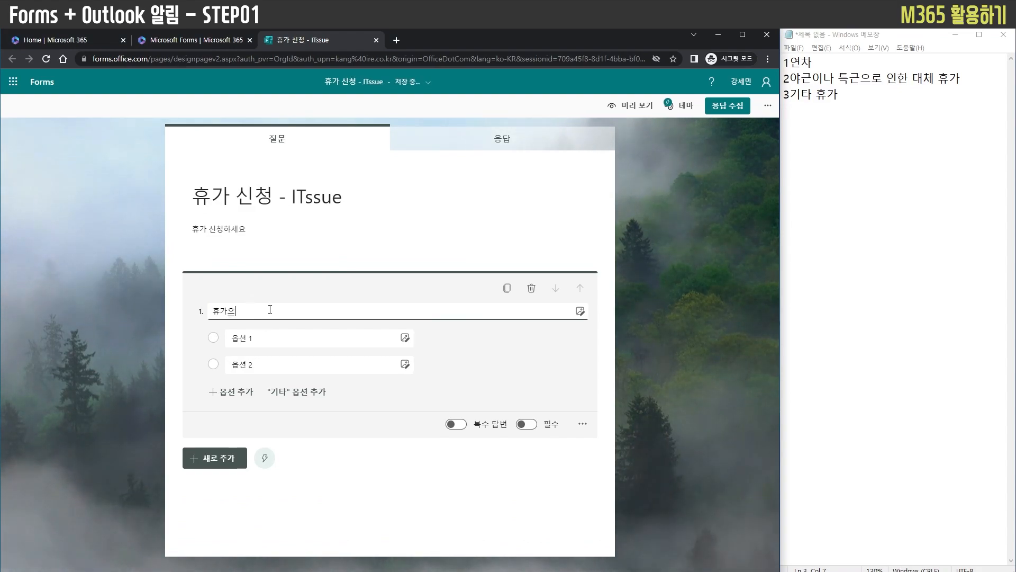
{"action": "left_click", "coordinate": [231, 392]}
{"action": "left_click", "coordinate": [268, 339]}
{"action": "type", "text": "여ㄴ차"}
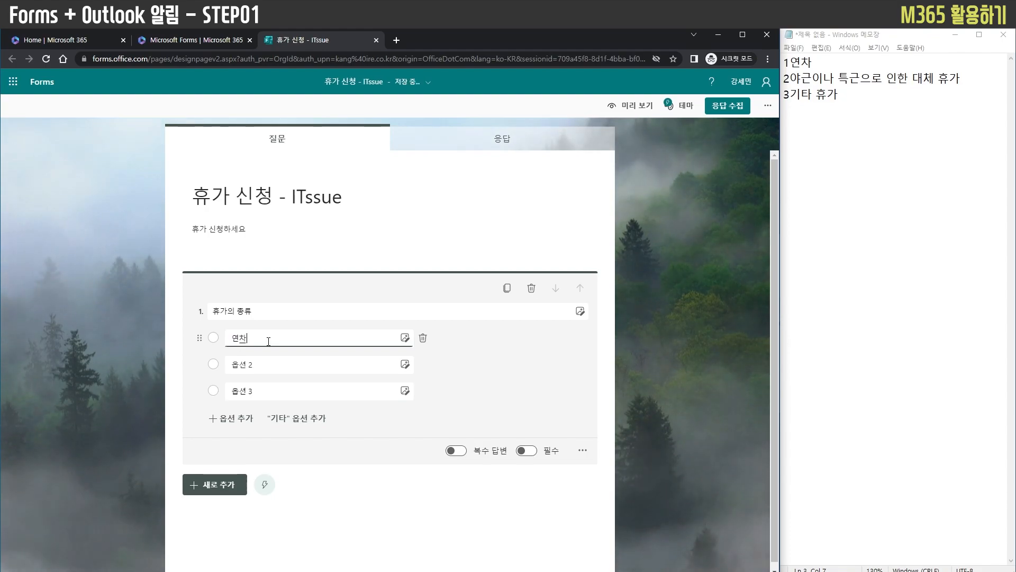
{"action": "left_click", "coordinate": [274, 363]}
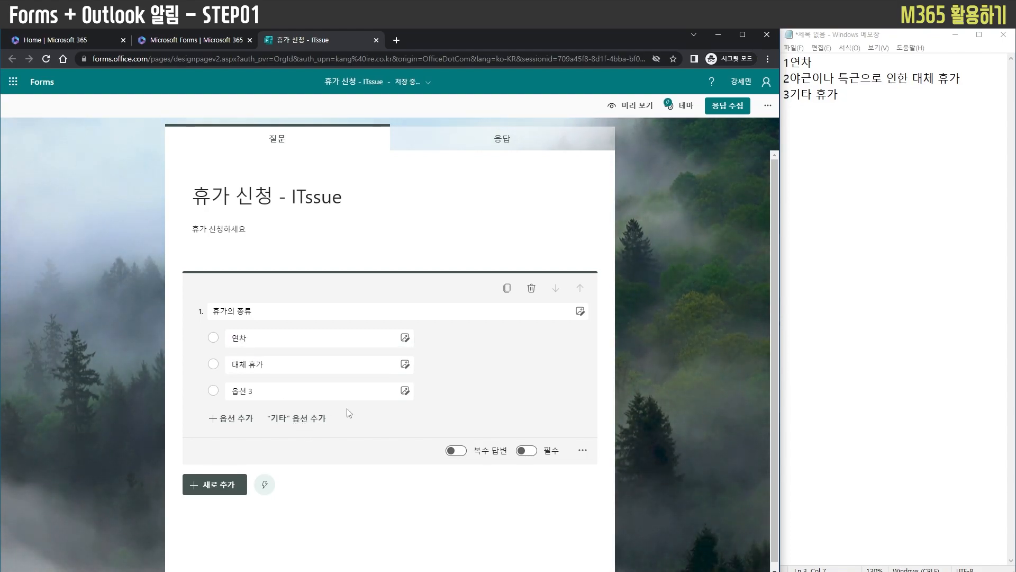
Replace the third option of the leave type question with the built-in "기타" option for other answers
{"action": "left_click", "coordinate": [425, 391]}
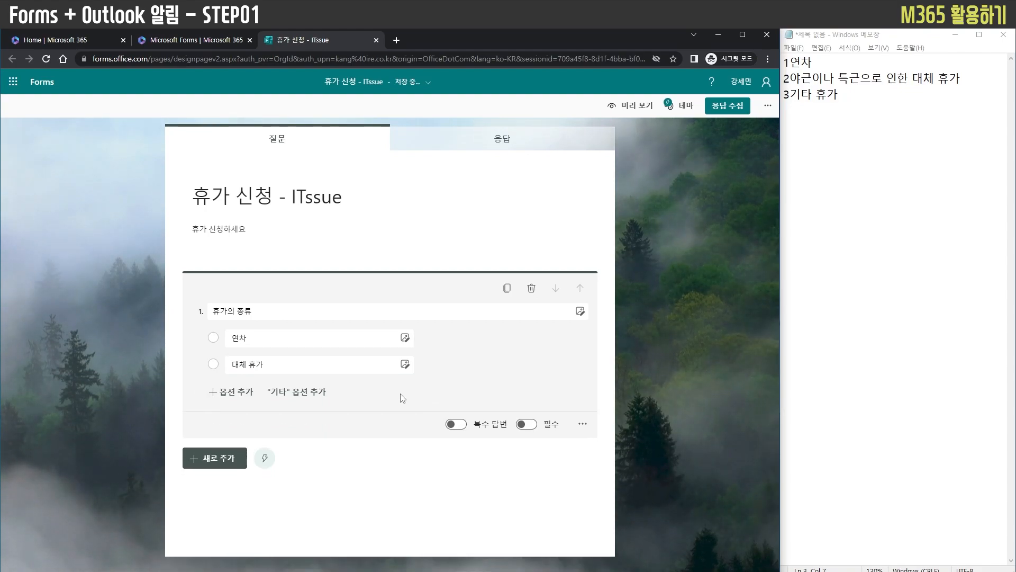
{"action": "left_click", "coordinate": [308, 396]}
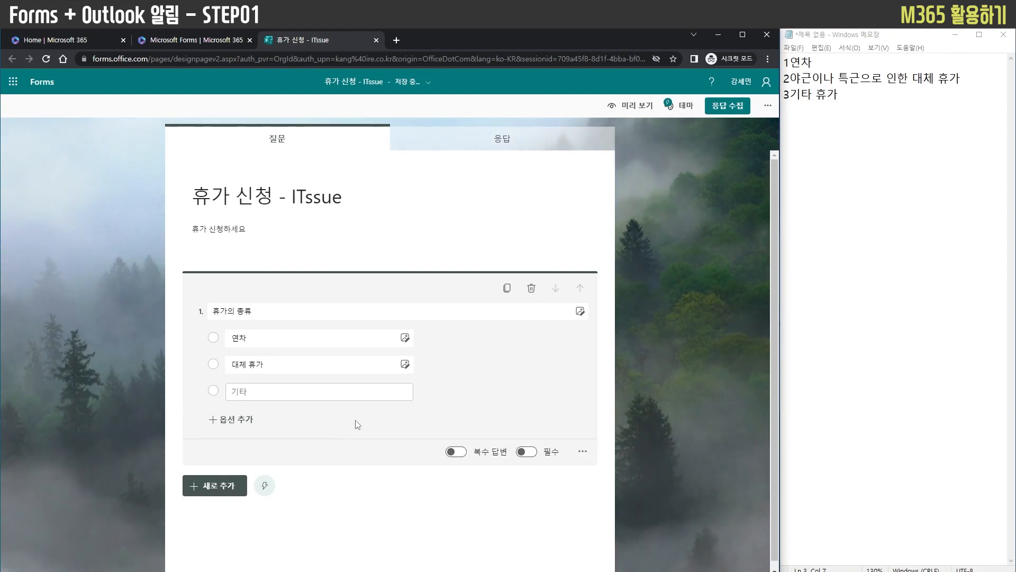
{"action": "left_click", "coordinate": [627, 369]}
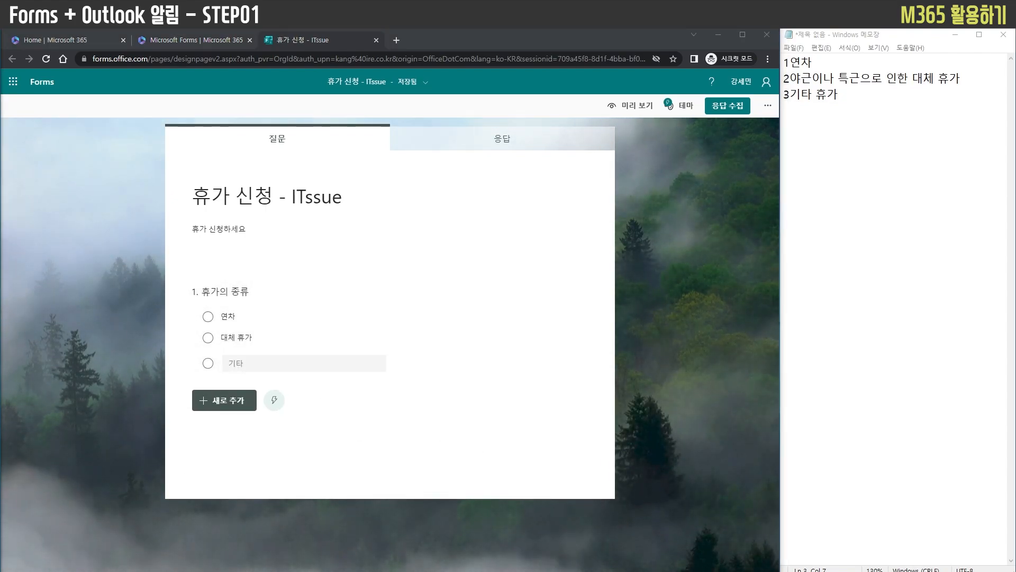
Add a text question titled "연차의 총 개수" and restrict its answer to numbers (숫자)
{"action": "left_click", "coordinate": [224, 400]}
{"action": "left_click", "coordinate": [324, 403]}
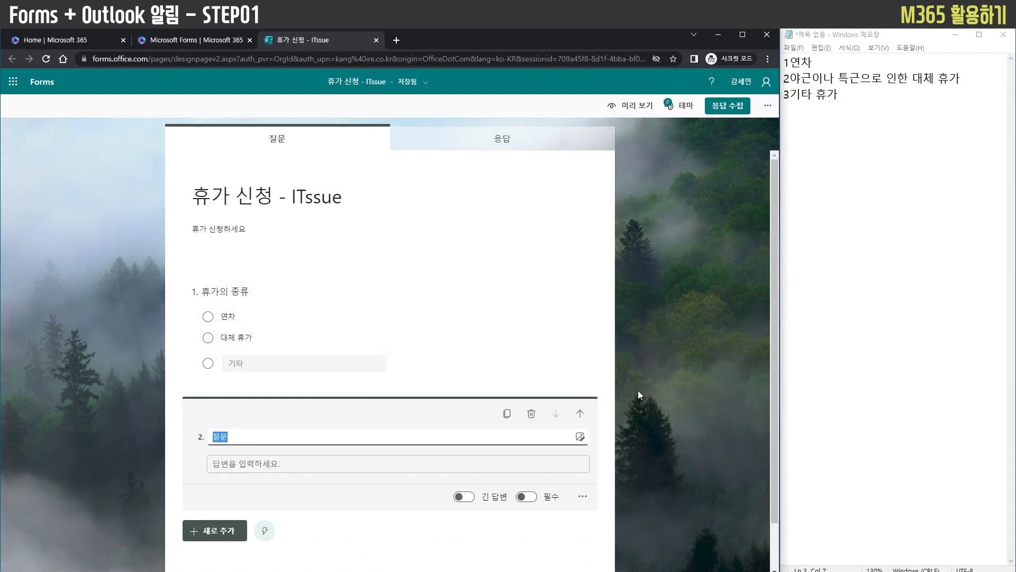
{"action": "scroll", "coordinate": [570, 436], "scroll_direction": "down", "scroll_amount": 1}
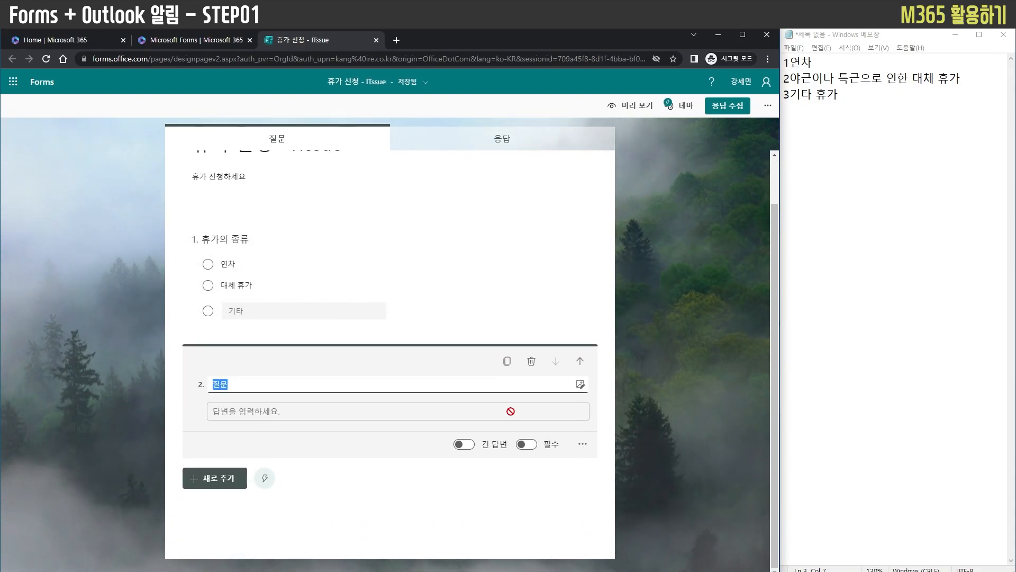
{"action": "left_click", "coordinate": [580, 444]}
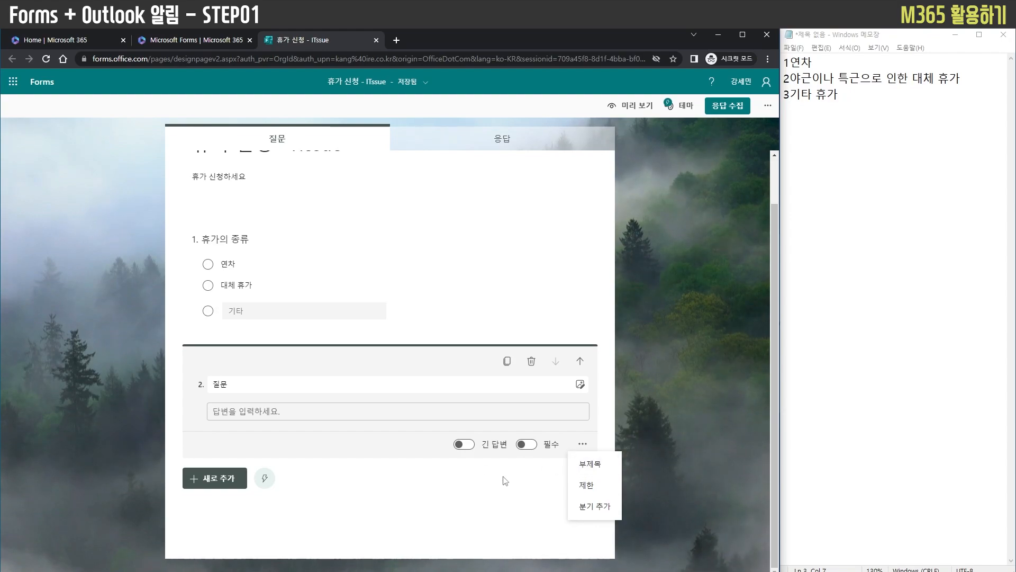
{"action": "left_click", "coordinate": [587, 485]}
{"action": "left_click", "coordinate": [325, 449]}
{"action": "left_click", "coordinate": [318, 442]}
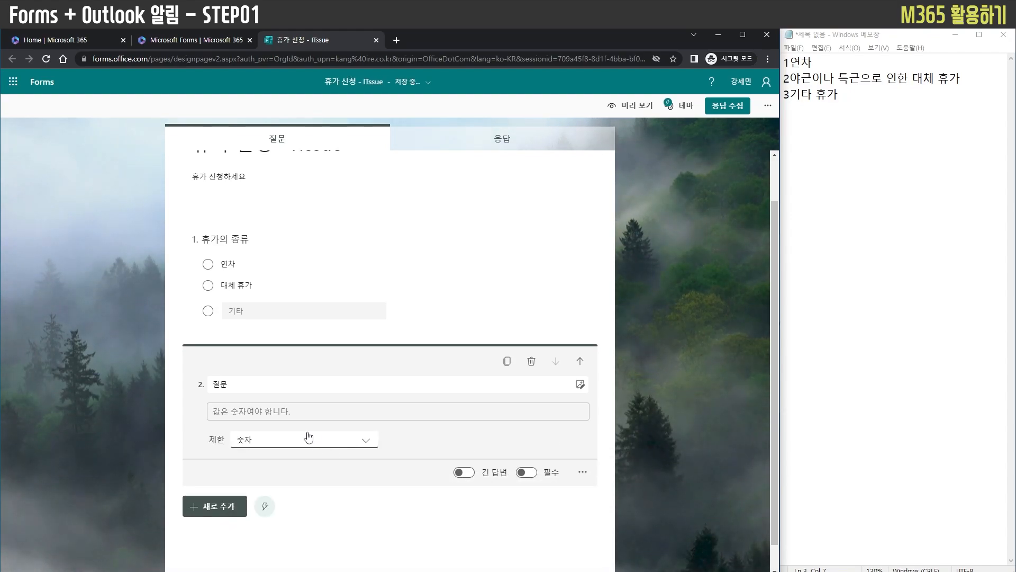
{"action": "key", "text": "BackSpace"}
{"action": "key", "text": "BackSpace"}
{"action": "type", "text": "연차의 총 개수"}
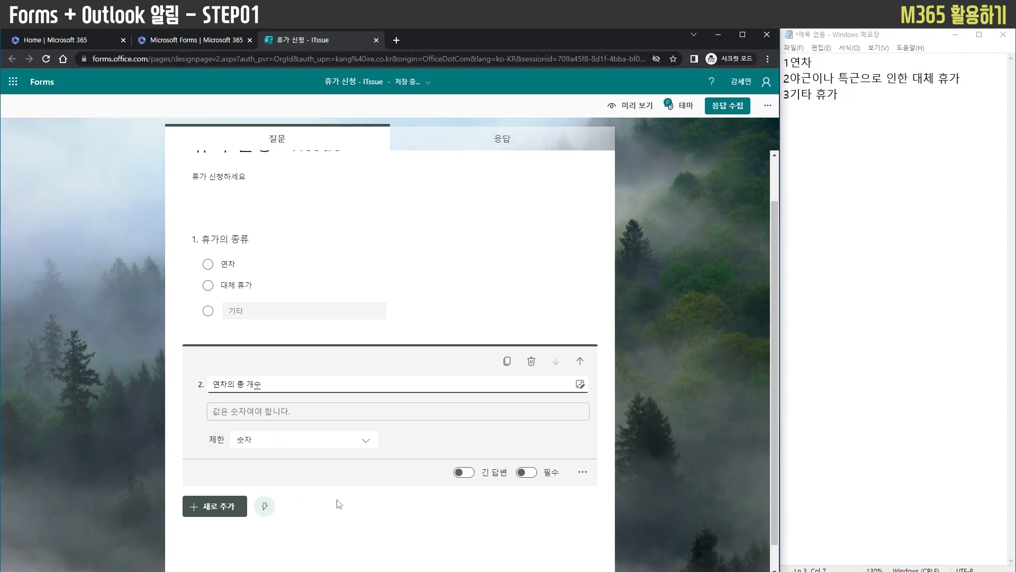
{"action": "left_click", "coordinate": [347, 489]}
Add a text question titled "현재까지 연차 사용 개수" and restrict its answer to numbers (숫자)
{"action": "left_click", "coordinate": [238, 488]}
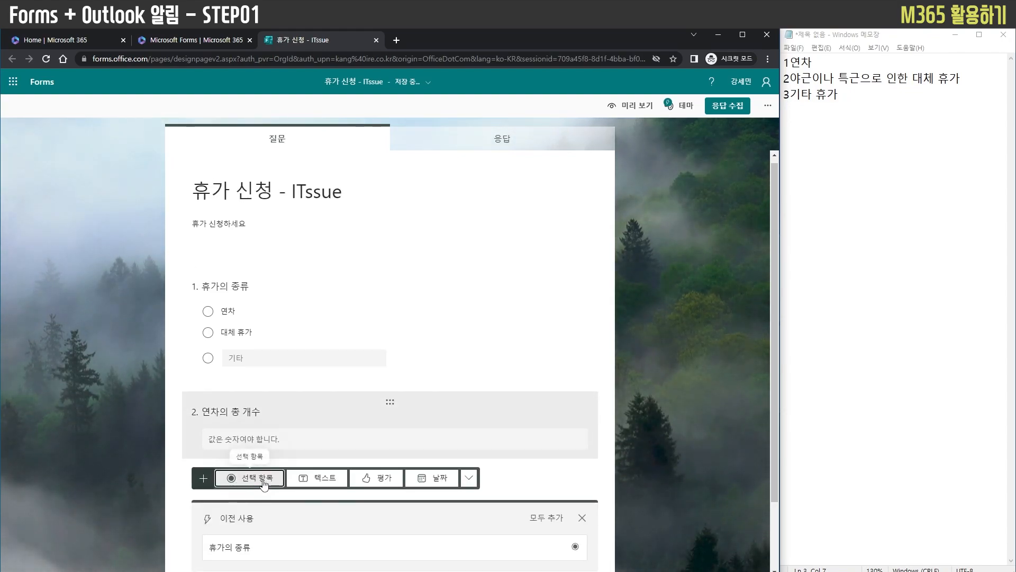
{"action": "left_click", "coordinate": [302, 479]}
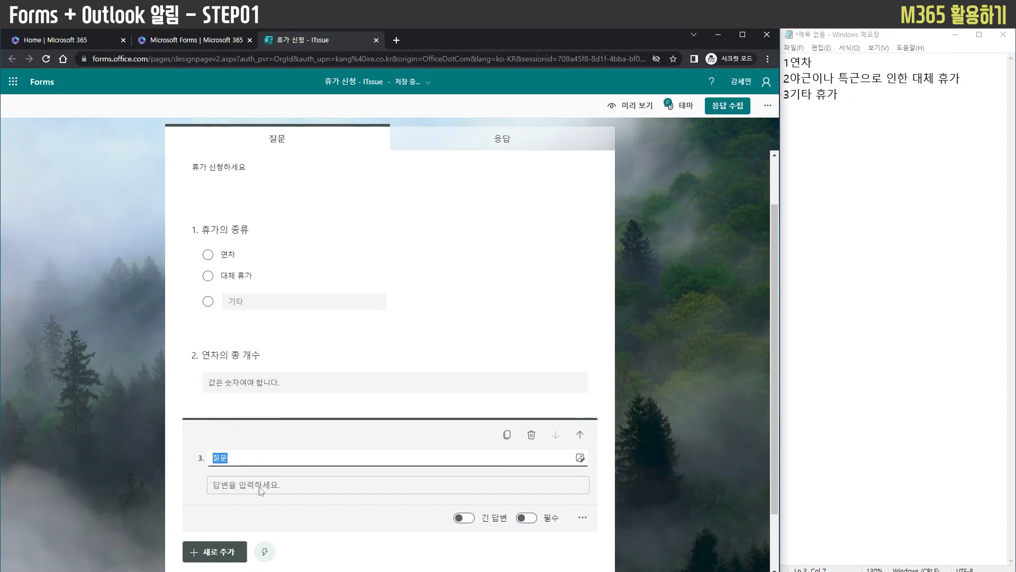
{"action": "type", "text": "연청의 사"}
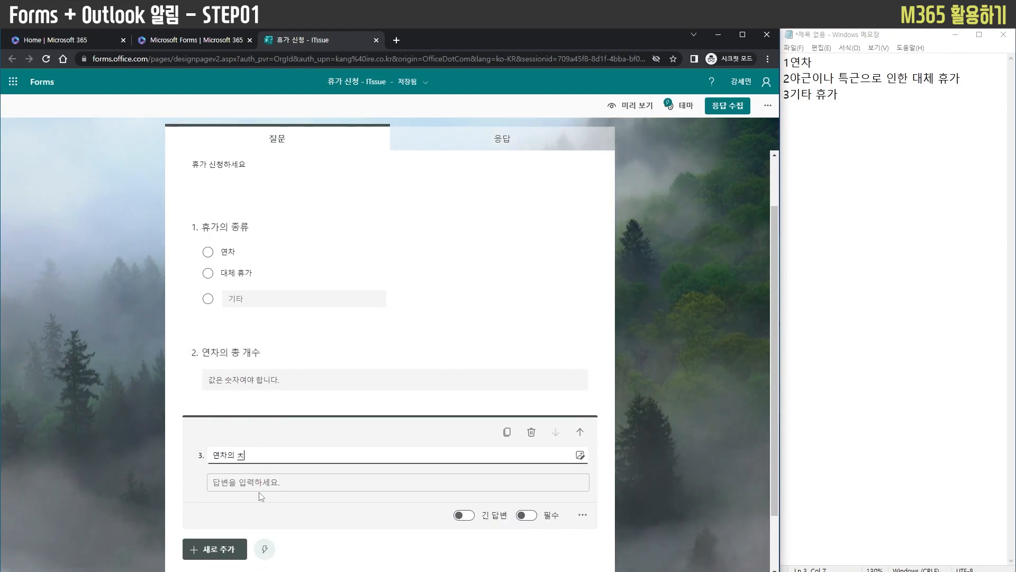
{"action": "key", "text": "BackSpace"}
{"action": "key", "text": "BackSpace"}
{"action": "key", "text": "BackSpace"}
{"action": "key", "text": "BackSpace"}
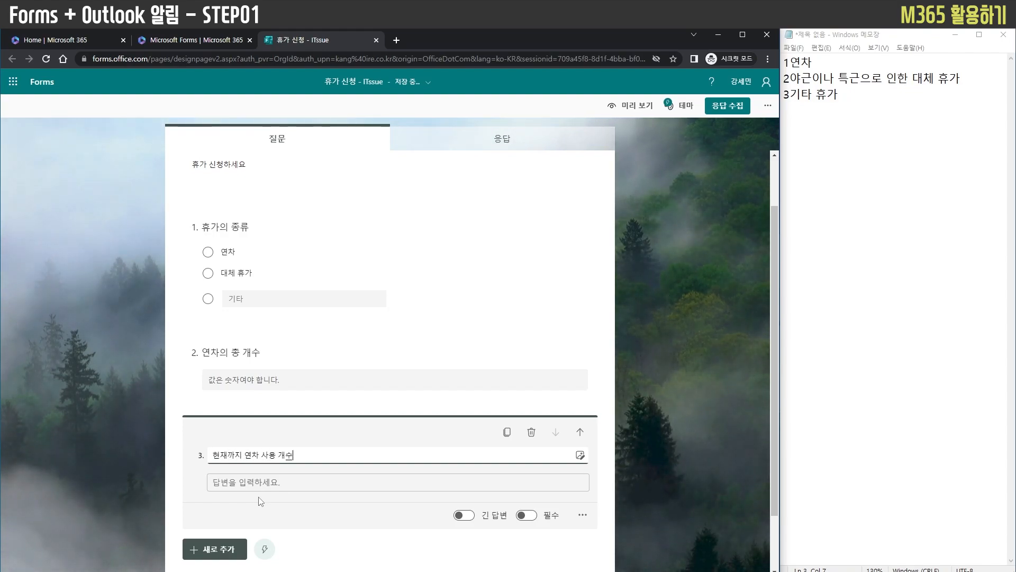
{"action": "left_click", "coordinate": [586, 517]}
{"action": "left_click", "coordinate": [588, 475]}
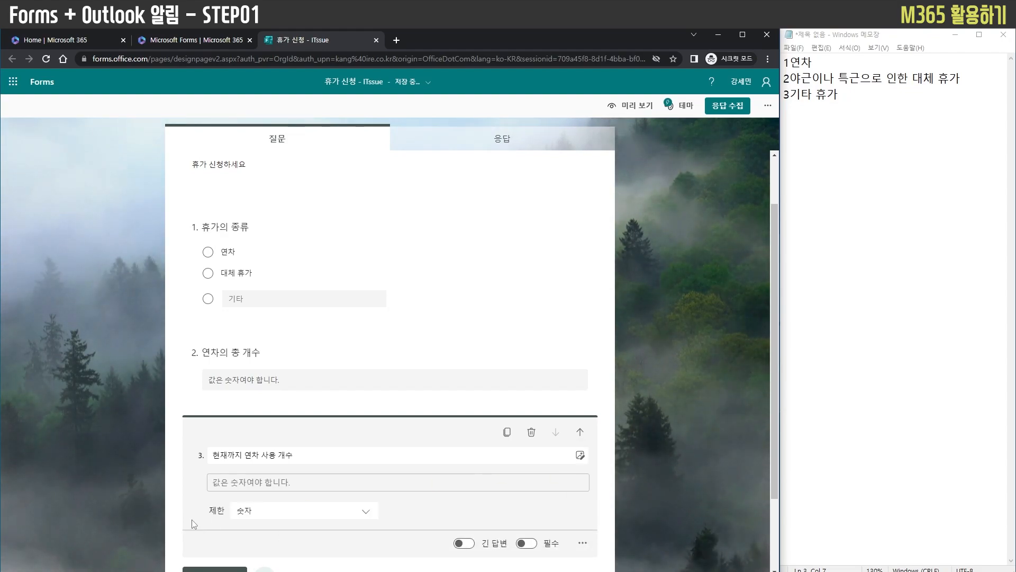
{"action": "left_click", "coordinate": [175, 504]}
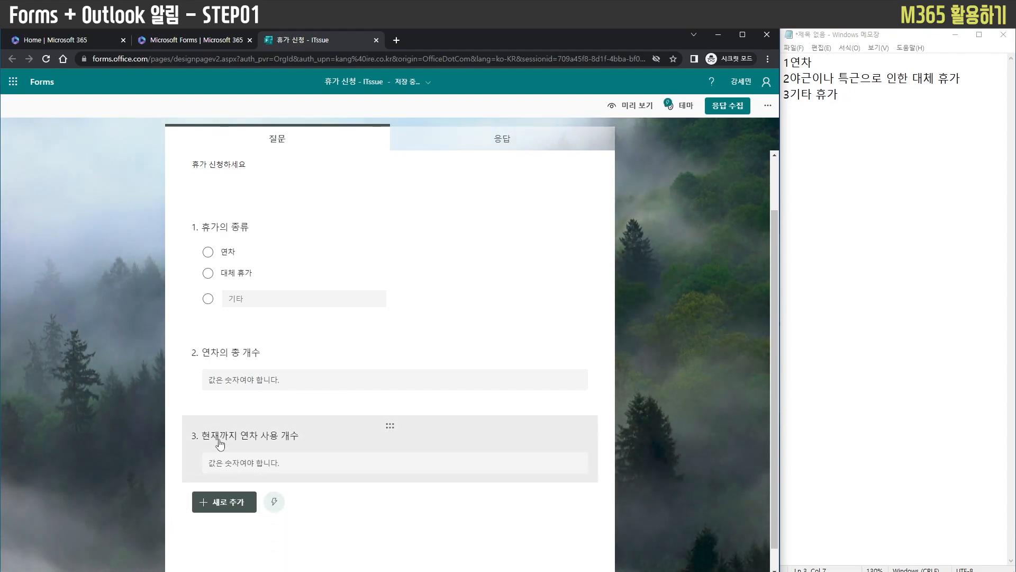
Add a text question titled "이름" after the used leave count question
{"action": "scroll", "coordinate": [216, 449], "scroll_direction": "up", "scroll_amount": 2}
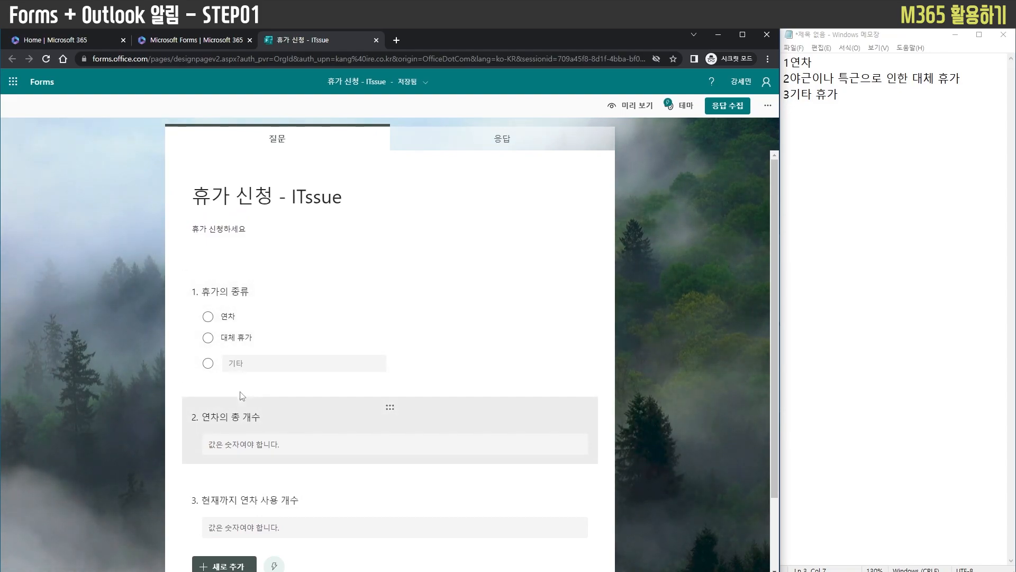
{"action": "scroll", "coordinate": [291, 404], "scroll_direction": "down", "scroll_amount": 1}
{"action": "left_click", "coordinate": [224, 513]}
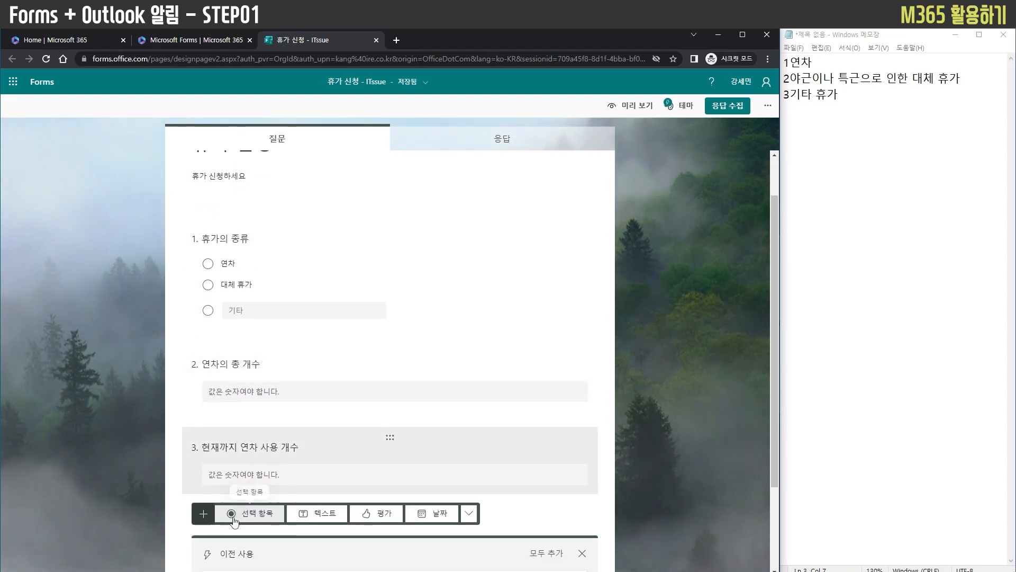
{"action": "left_click", "coordinate": [318, 516]}
{"action": "type", "text": "월"}
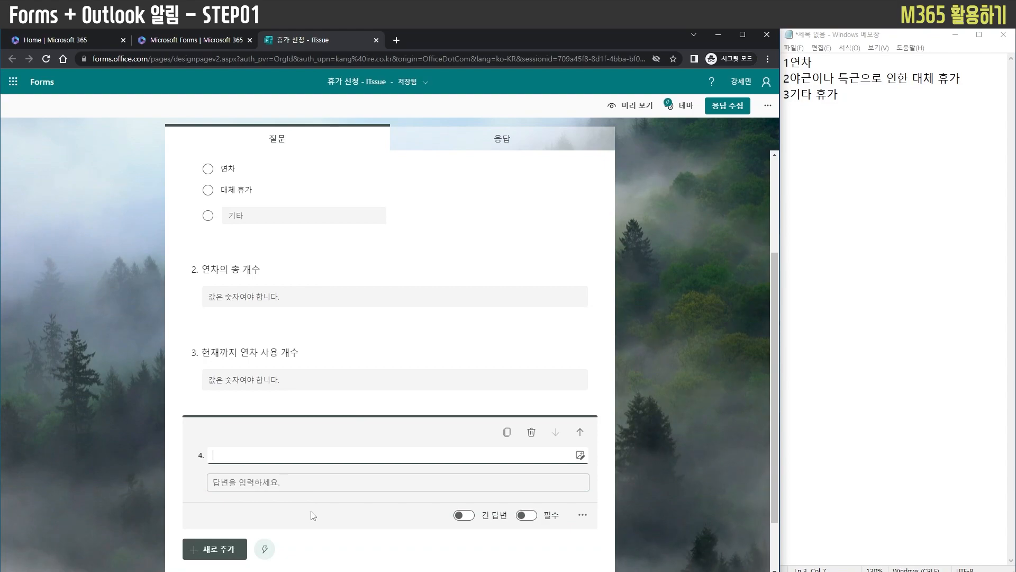
{"action": "type", "text": "름"}
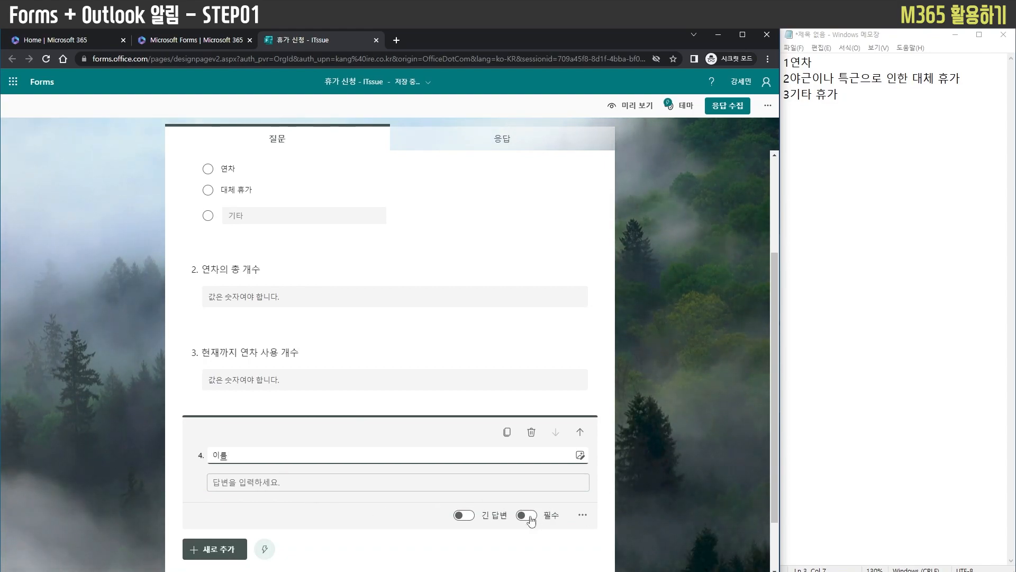
Make all four questions required and move the "이름" question up to second place, directly after the leave type question
{"action": "left_click", "coordinate": [362, 362]}
{"action": "left_click", "coordinate": [526, 456]}
{"action": "left_click", "coordinate": [362, 244]}
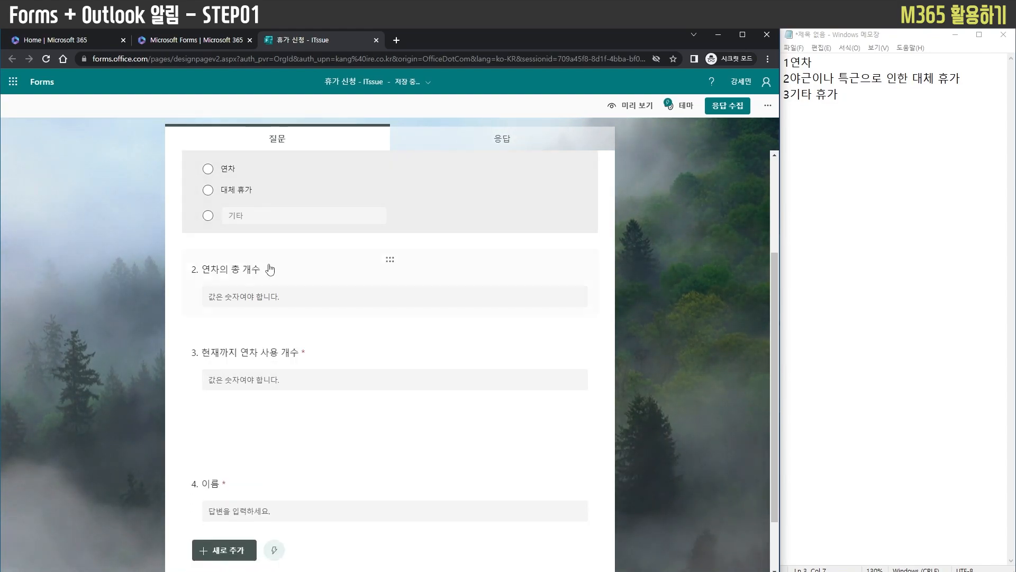
{"action": "left_click", "coordinate": [474, 223]}
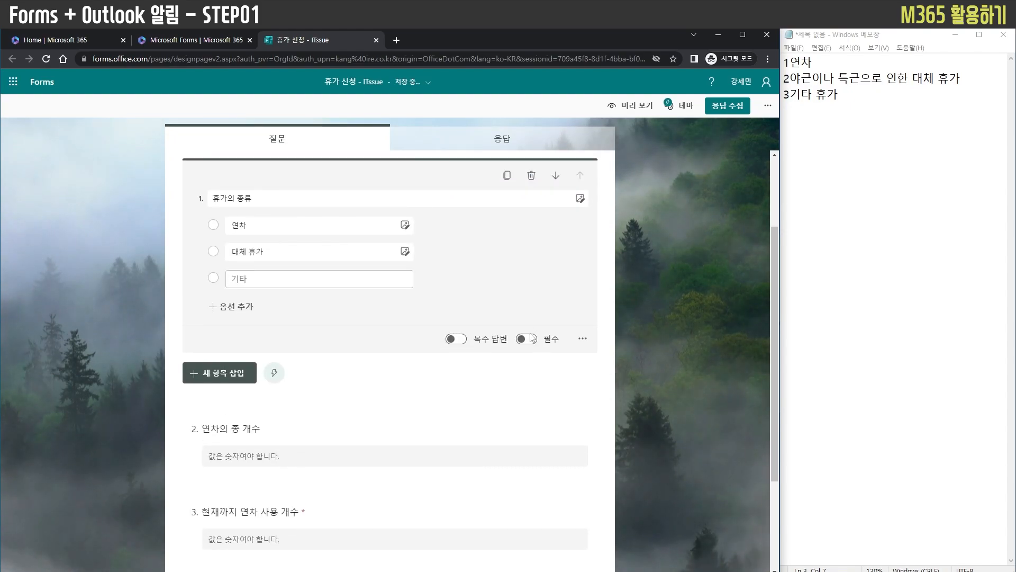
{"action": "left_click", "coordinate": [421, 396]}
{"action": "left_click", "coordinate": [471, 328]}
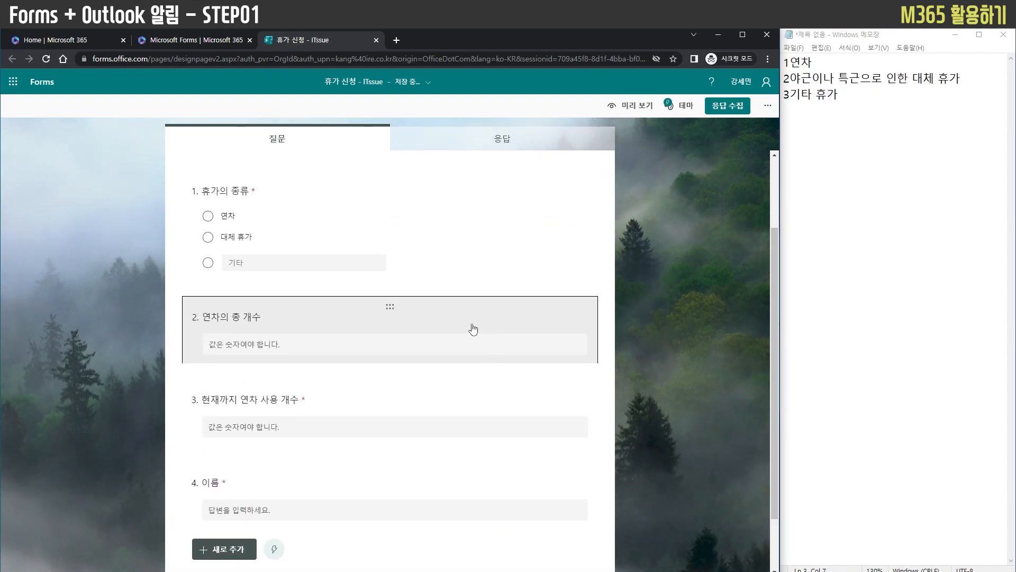
{"action": "left_click", "coordinate": [662, 419]}
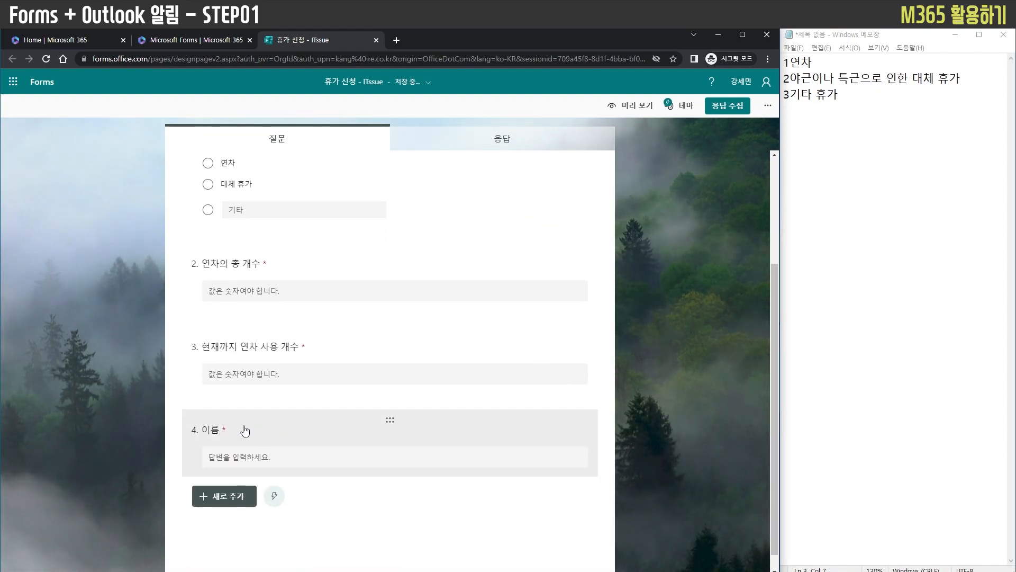
{"action": "left_click_drag", "start_coordinate": [387, 432], "coordinate": [395, 328]}
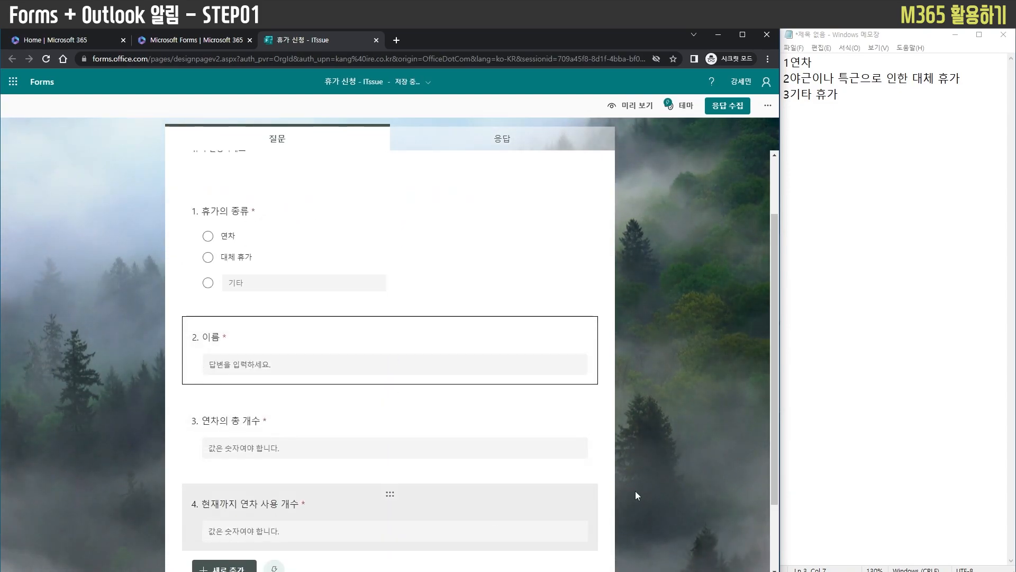
Add a date question titled "연차 시작일" at the end of the form
{"action": "scroll", "coordinate": [668, 414], "scroll_direction": "down", "scroll_amount": 1}
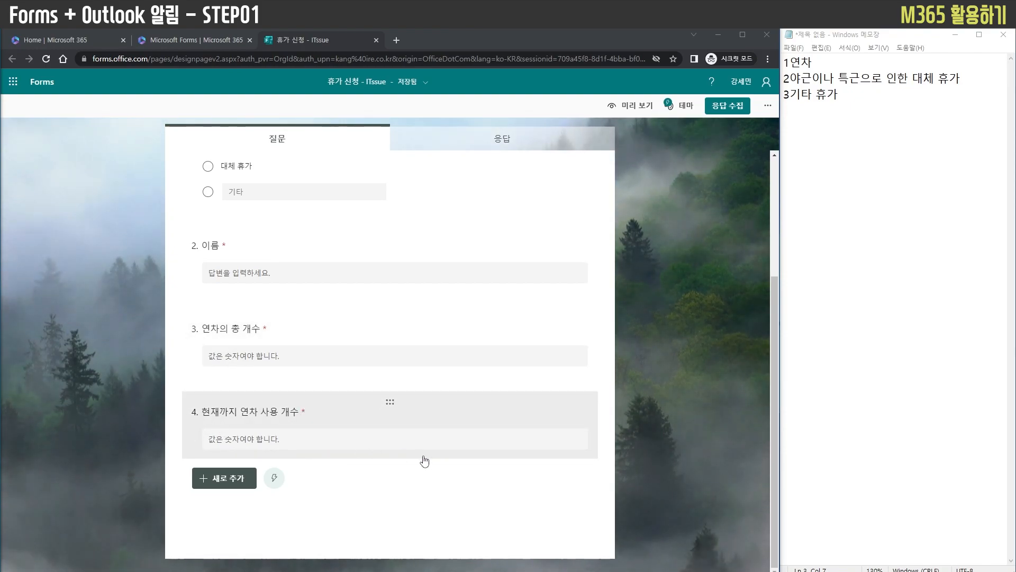
{"action": "left_click", "coordinate": [213, 478]}
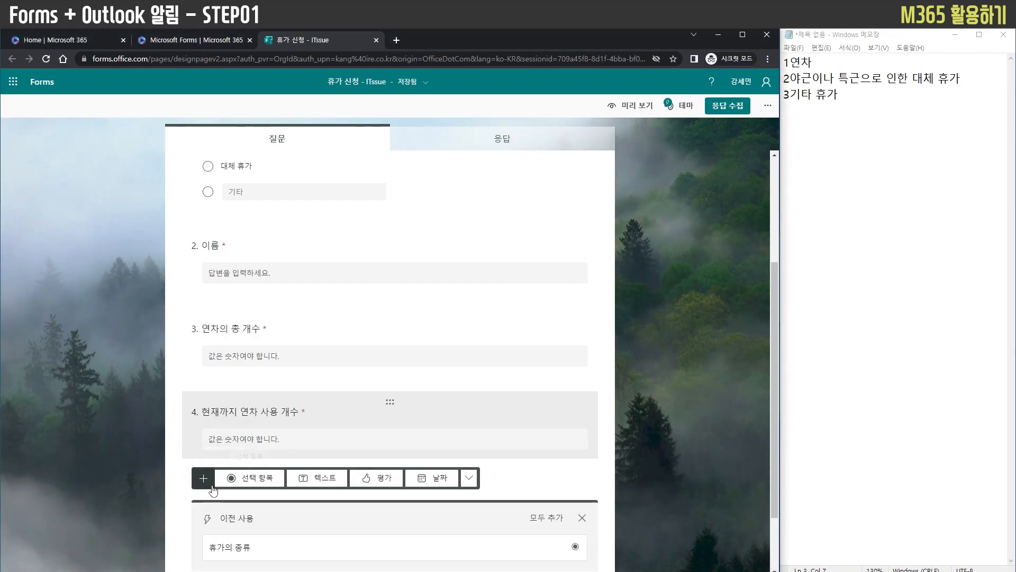
{"action": "scroll", "coordinate": [323, 455], "scroll_direction": "down", "scroll_amount": 1}
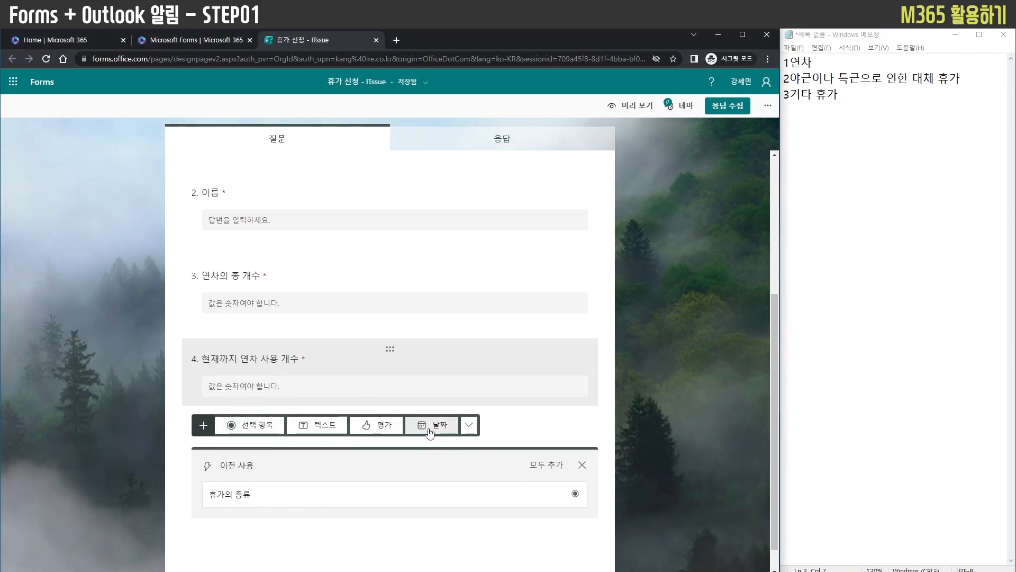
{"action": "left_click", "coordinate": [430, 426]}
{"action": "type", "text": "여ㄴ차 싴"}
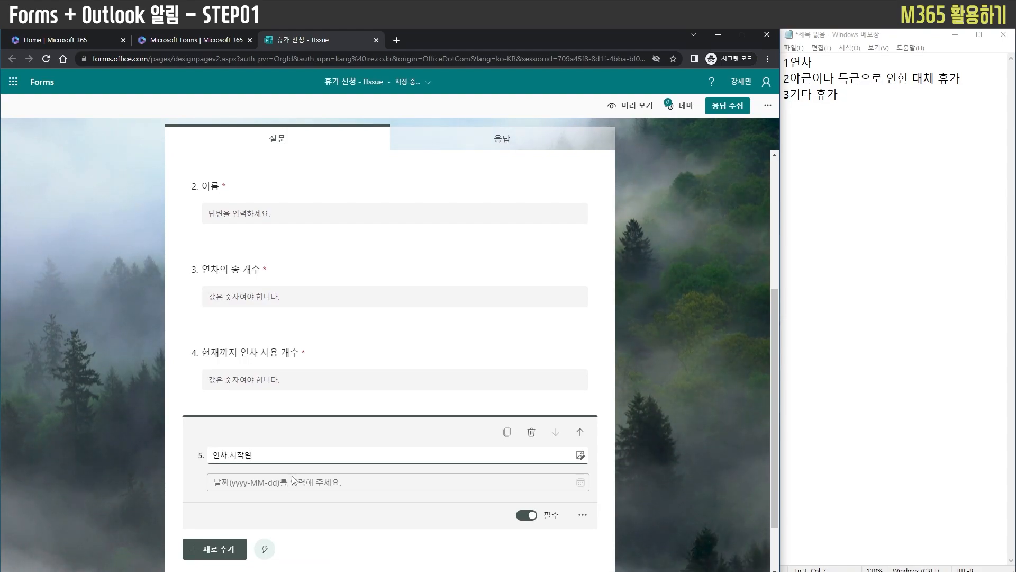
Add a required date question titled "연차 종료일" at the end of the form
{"action": "left_click", "coordinate": [211, 551]}
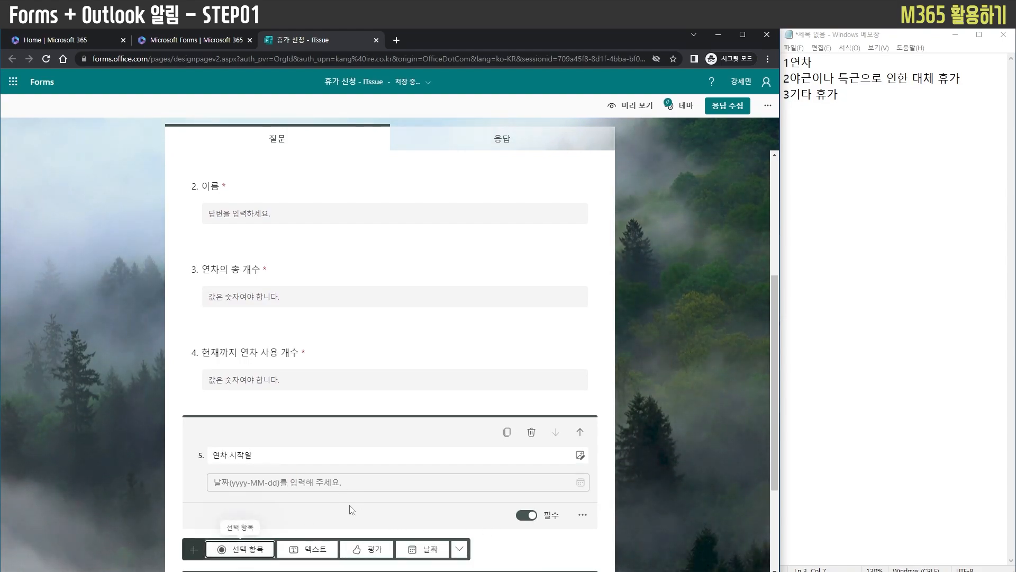
{"action": "left_click", "coordinate": [430, 550]}
{"action": "type", "text": "연"}
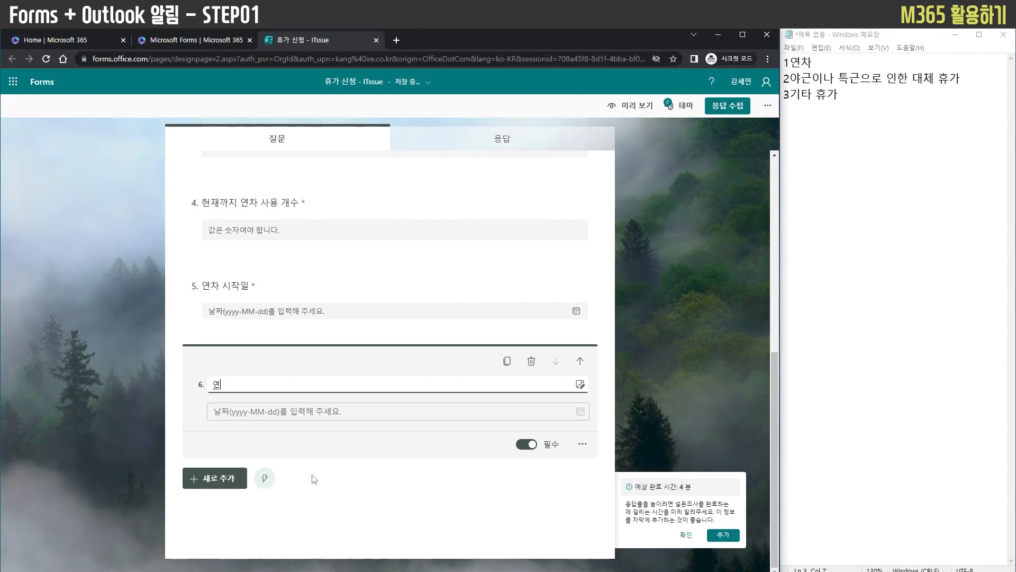
{"action": "type", "text": "차 종료일"}
{"action": "left_click", "coordinate": [332, 504]}
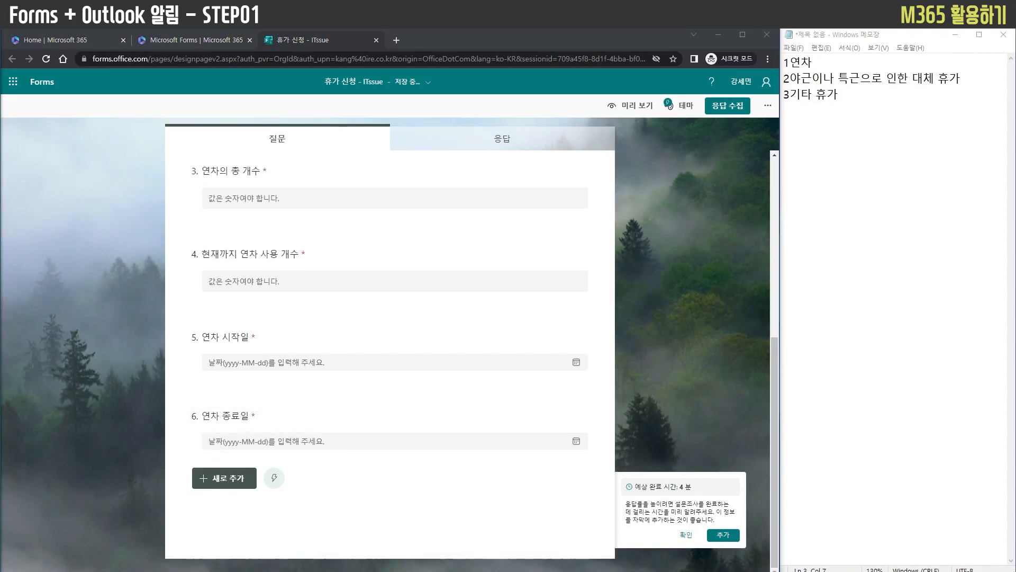
{"action": "left_click", "coordinate": [436, 506]}
Dismiss the estimated completion time suggestion and look over the form's questions
{"action": "scroll", "coordinate": [438, 456], "scroll_direction": "up", "scroll_amount": 2}
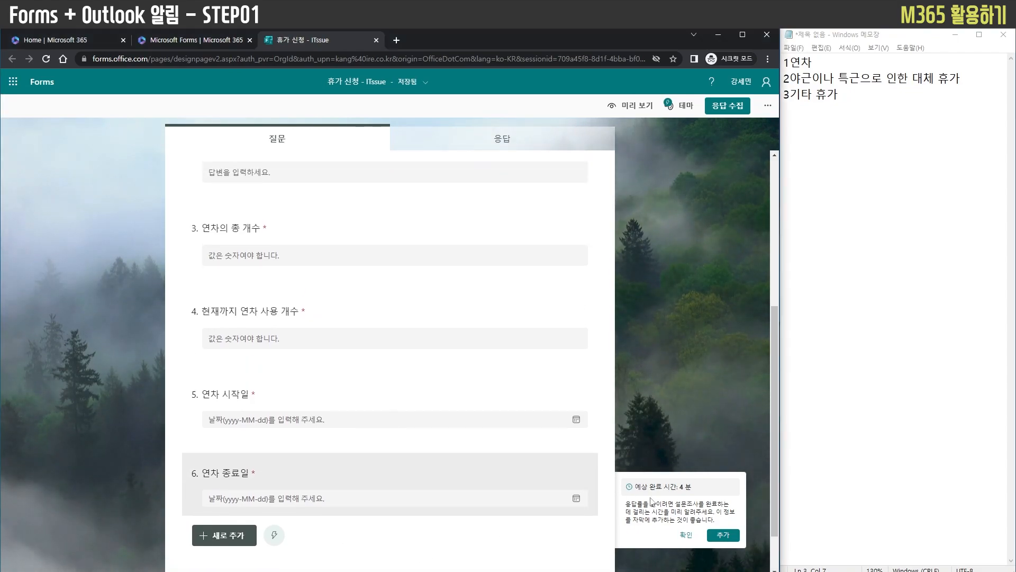
{"action": "left_click", "coordinate": [684, 535]}
{"action": "scroll", "coordinate": [671, 419], "scroll_direction": "down", "scroll_amount": 2}
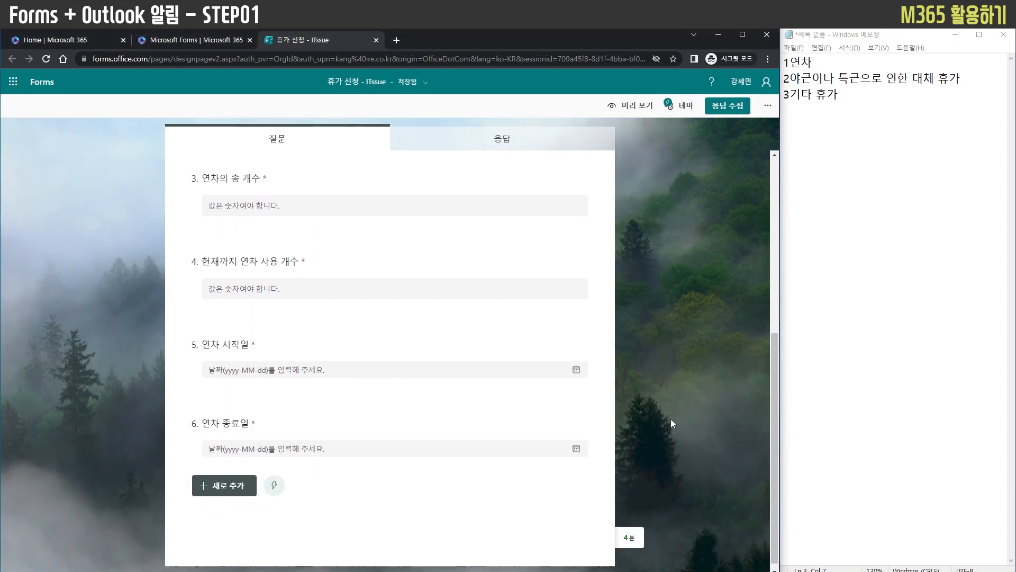
{"action": "scroll", "coordinate": [658, 437], "scroll_direction": "up", "scroll_amount": 5}
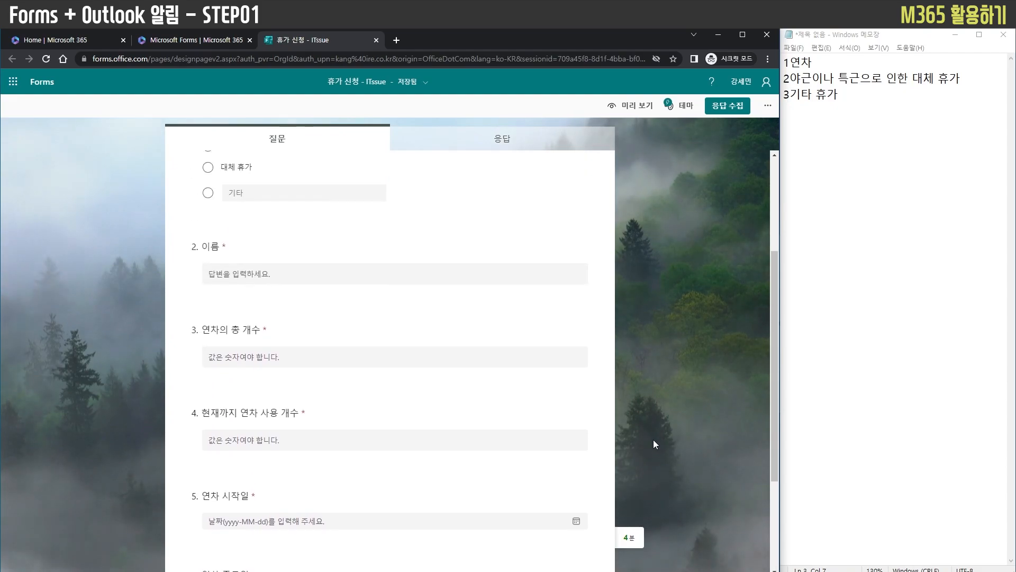
{"action": "scroll", "coordinate": [476, 386], "scroll_direction": "down", "scroll_amount": 6}
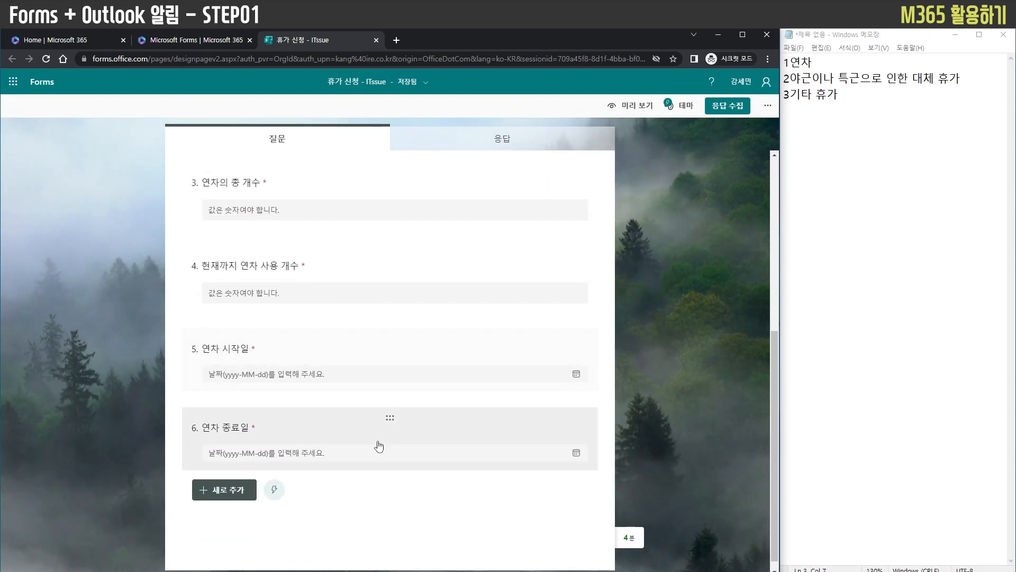
{"action": "scroll", "coordinate": [334, 503], "scroll_direction": "up", "scroll_amount": 1}
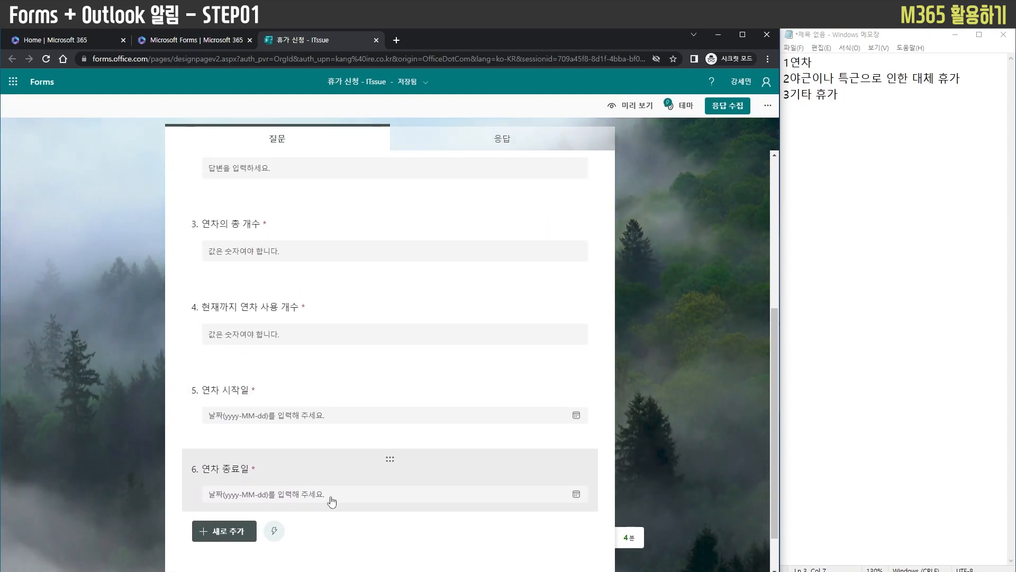
Copy the form's response link with answers allowed for everyone and open it in a new browser tab
{"action": "left_click", "coordinate": [728, 106]}
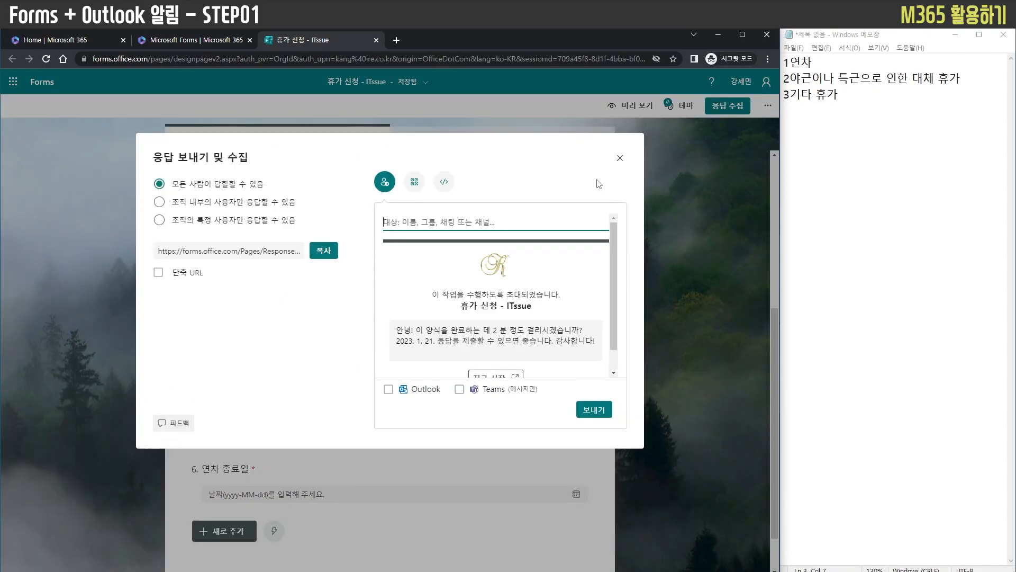
{"action": "left_click", "coordinate": [324, 250]}
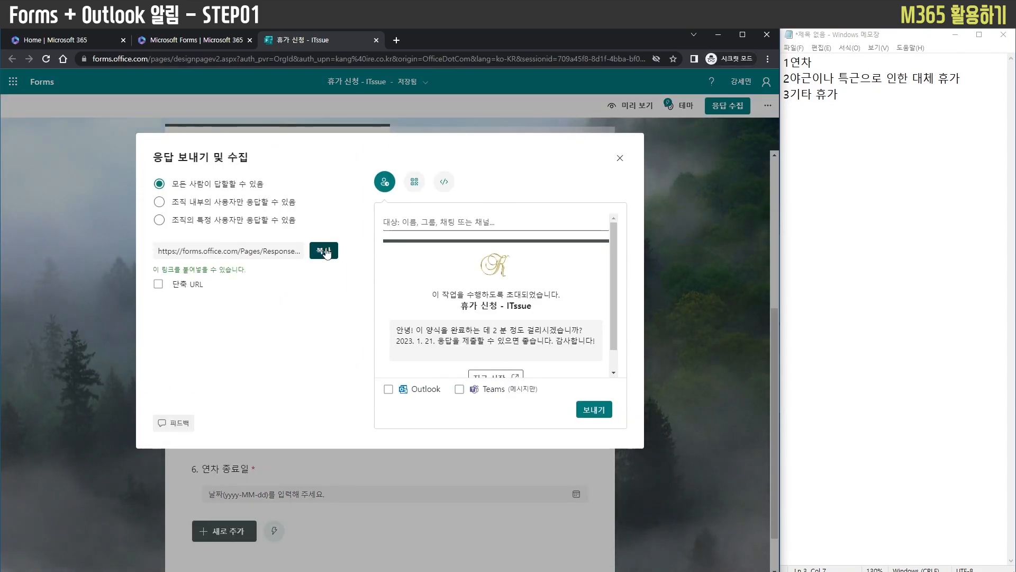
{"action": "key", "text": "ctrl+t"}
{"action": "key", "text": "ctrl+v"}
{"action": "key", "text": "Return"}
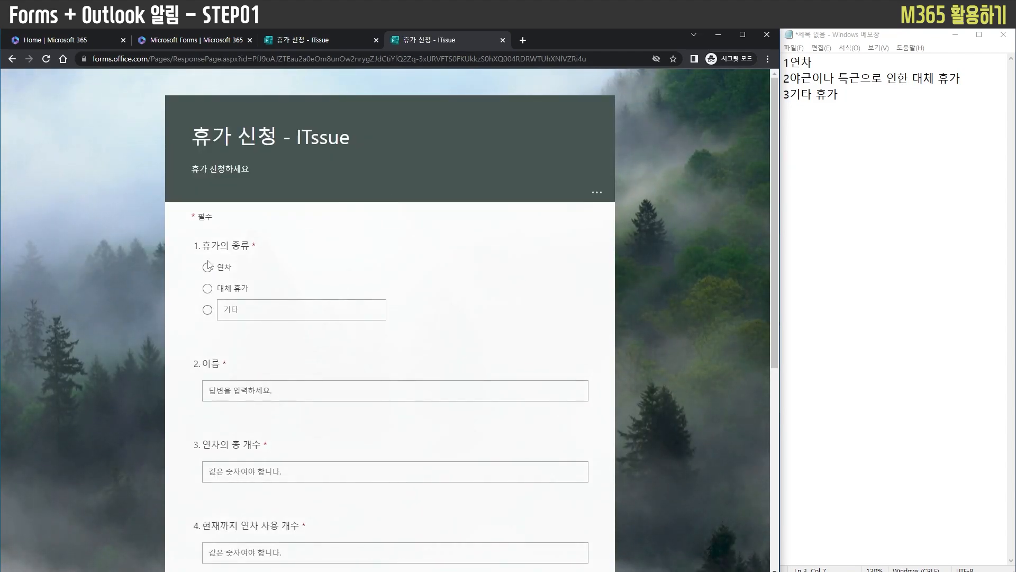
Select 연차 as the leave type and enter "IT ssue" in the 이름 question
{"action": "left_click", "coordinate": [256, 388]}
{"action": "type", "text": "ㄱ"}
{"action": "key", "text": "BackSpace"}
{"action": "key", "text": "Hangul"}
{"action": "type", "text": "IT ssue"}
{"action": "key", "text": "Tab"}
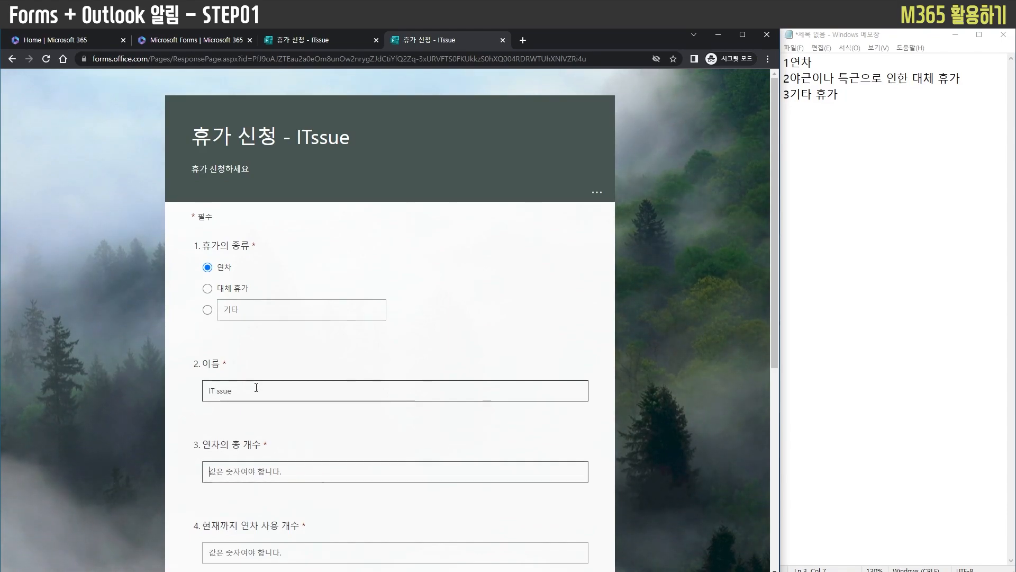
Enter 100 as the total leave count and 1 as the leave count used so far
{"action": "type", "text": "100"}
{"action": "key", "text": "Tab"}
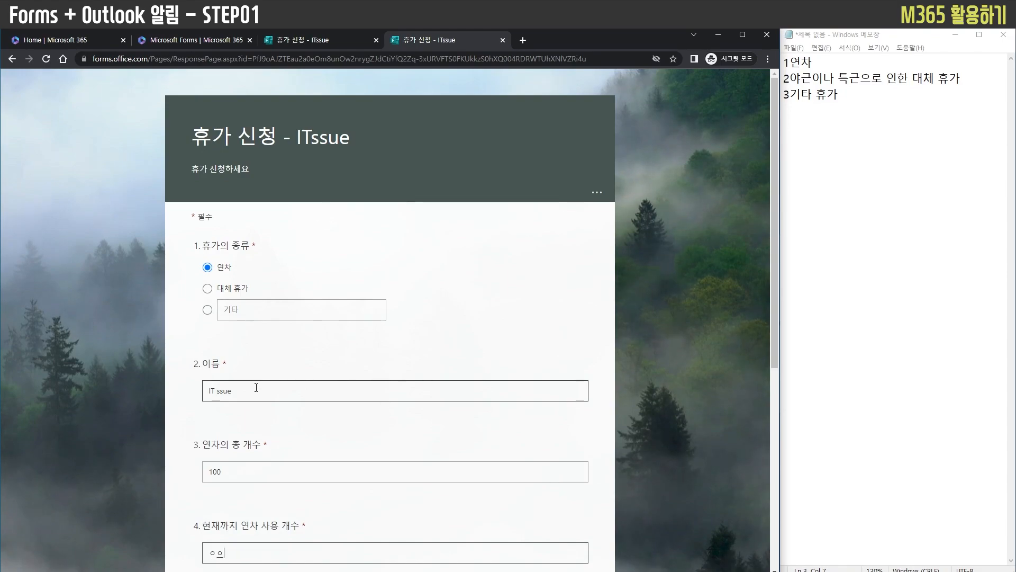
{"action": "scroll", "coordinate": [256, 388], "scroll_direction": "down", "scroll_amount": 2}
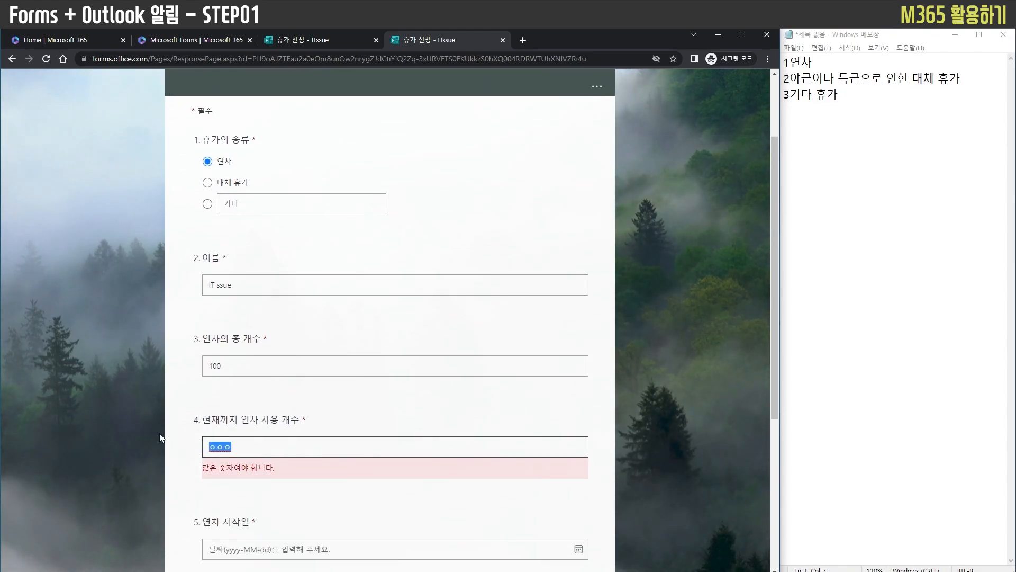
{"action": "key", "text": "BackSpace"}
{"action": "type", "text": "1"}
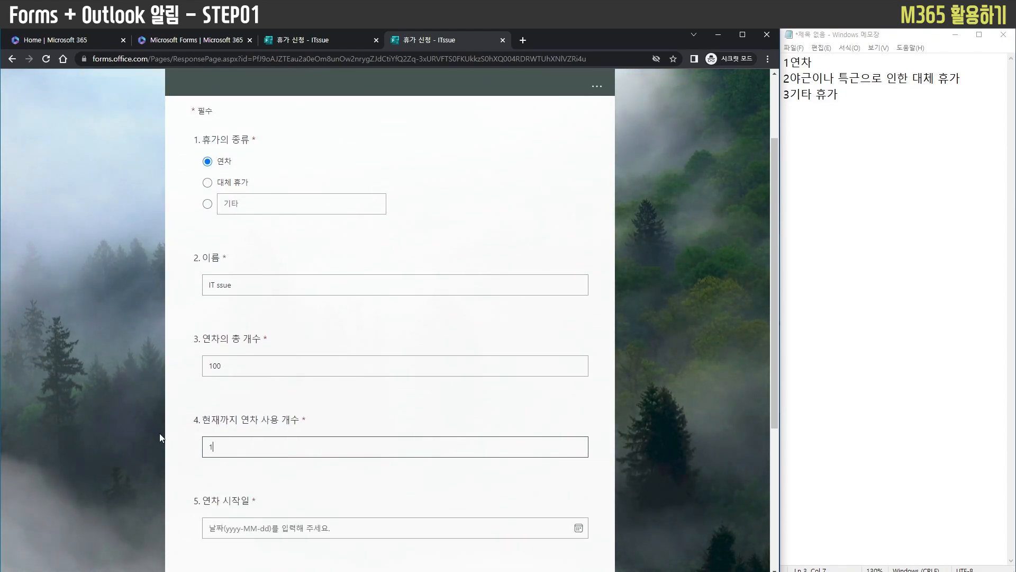
{"action": "key", "text": "Tab"}
Enter 2023-01-22 as both the leave start date and the leave end date
{"action": "scroll", "coordinate": [171, 434], "scroll_direction": "down", "scroll_amount": 2}
{"action": "double_click", "coordinate": [421, 422]}
{"action": "left_click", "coordinate": [418, 422]}
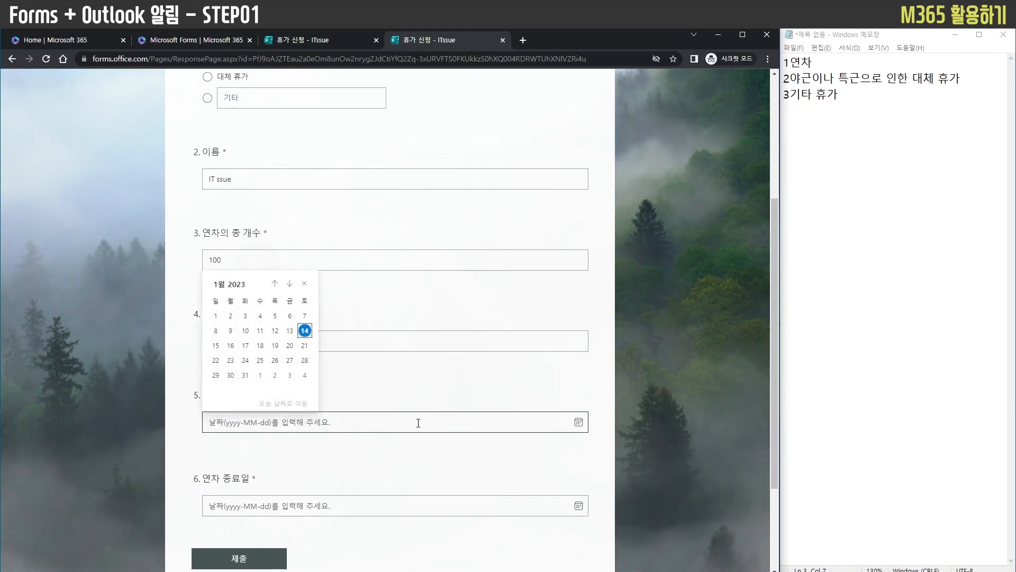
{"action": "left_click", "coordinate": [408, 423]}
{"action": "type", "text": "2023-"}
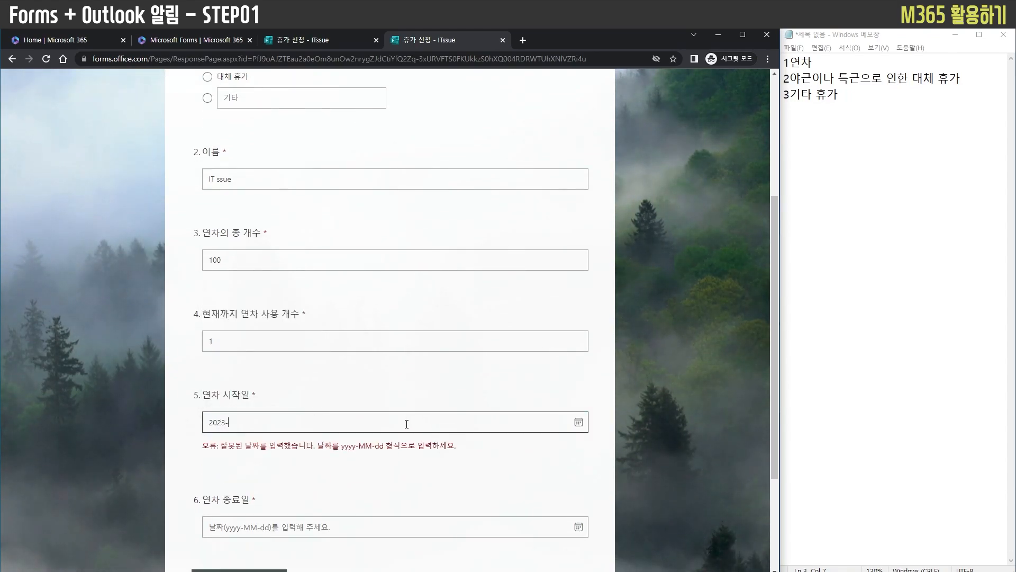
{"action": "type", "text": "01-22"}
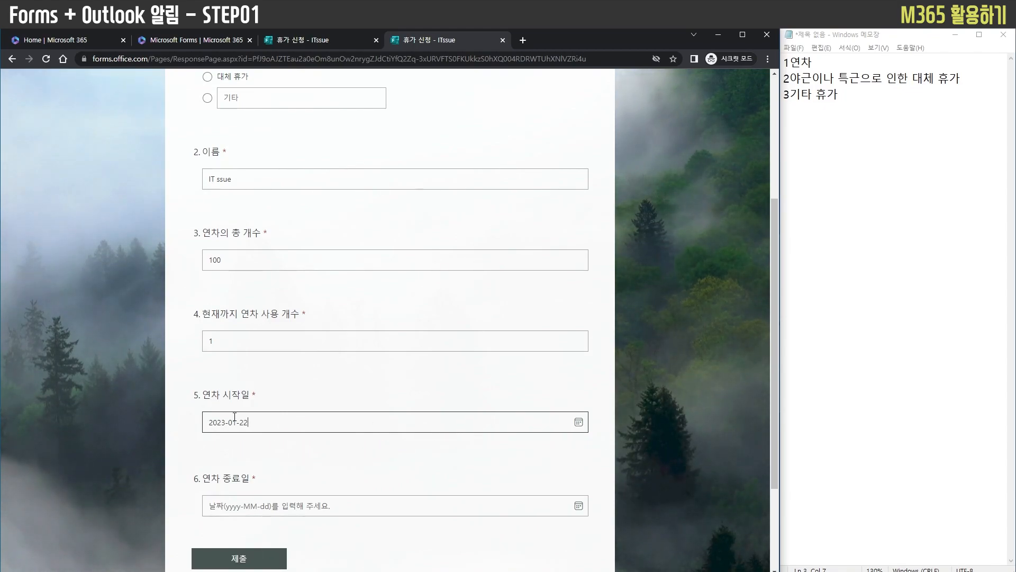
{"action": "left_click", "coordinate": [349, 505]}
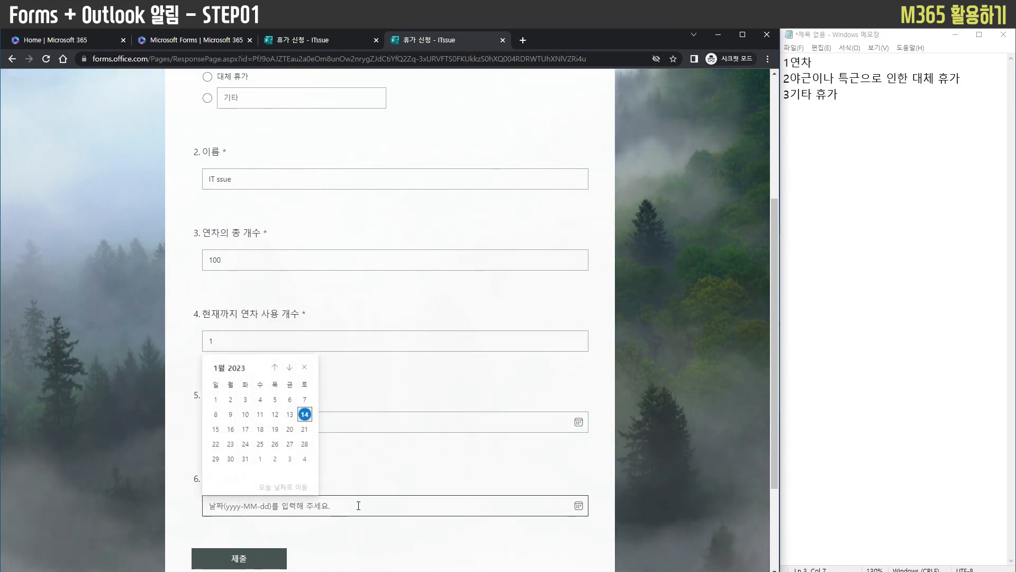
{"action": "type", "text": "2023-"}
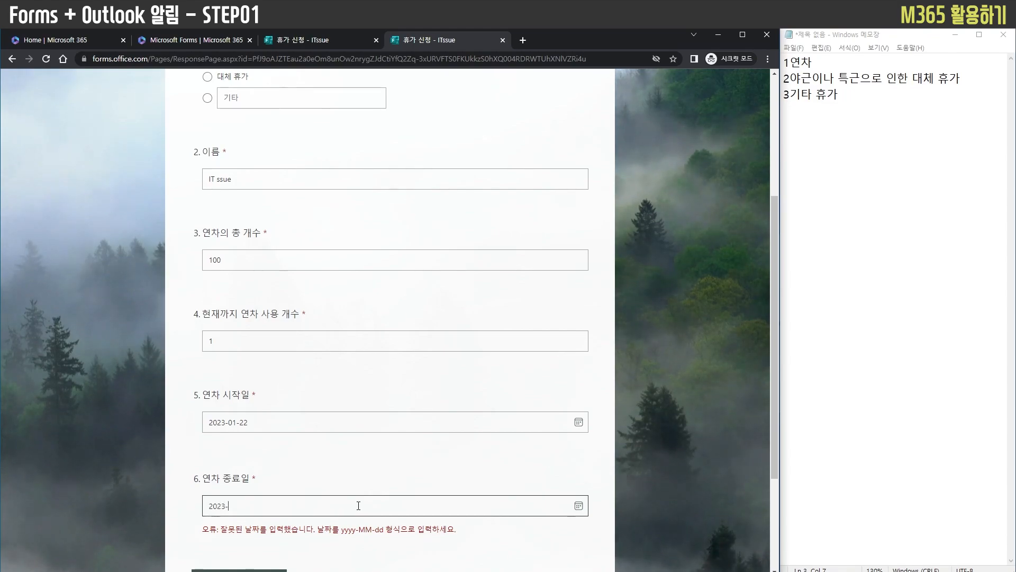
{"action": "type", "text": "01-22"}
Set the leave start date to 2023-01-27 and the end date to 2023-01-30, and submit the response
{"action": "left_click", "coordinate": [578, 422]}
{"action": "left_click", "coordinate": [289, 360]}
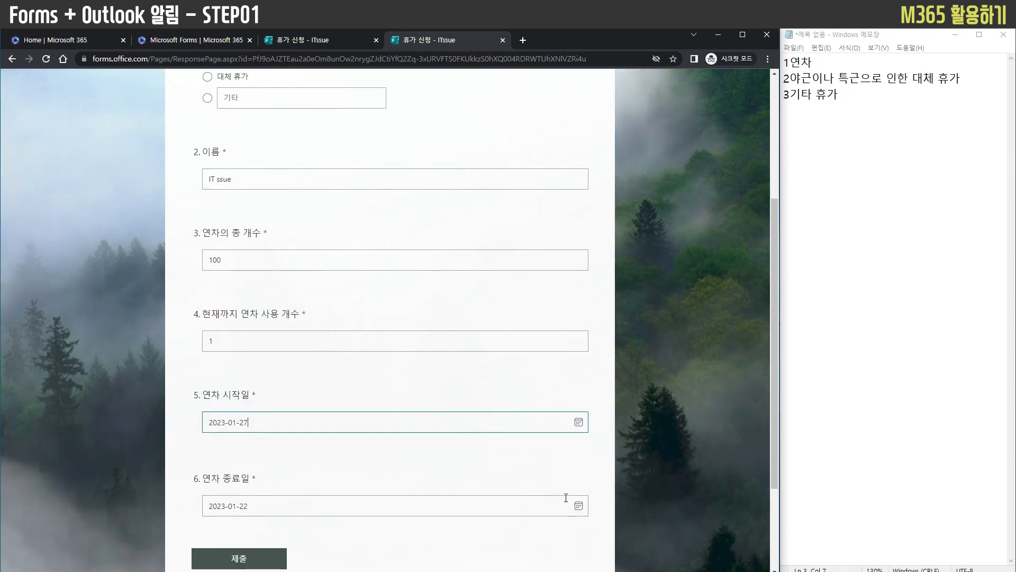
{"action": "left_click", "coordinate": [578, 505]}
{"action": "left_click", "coordinate": [231, 459]}
{"action": "scroll", "coordinate": [328, 466], "scroll_direction": "down", "scroll_amount": 1}
{"action": "left_click", "coordinate": [277, 506]}
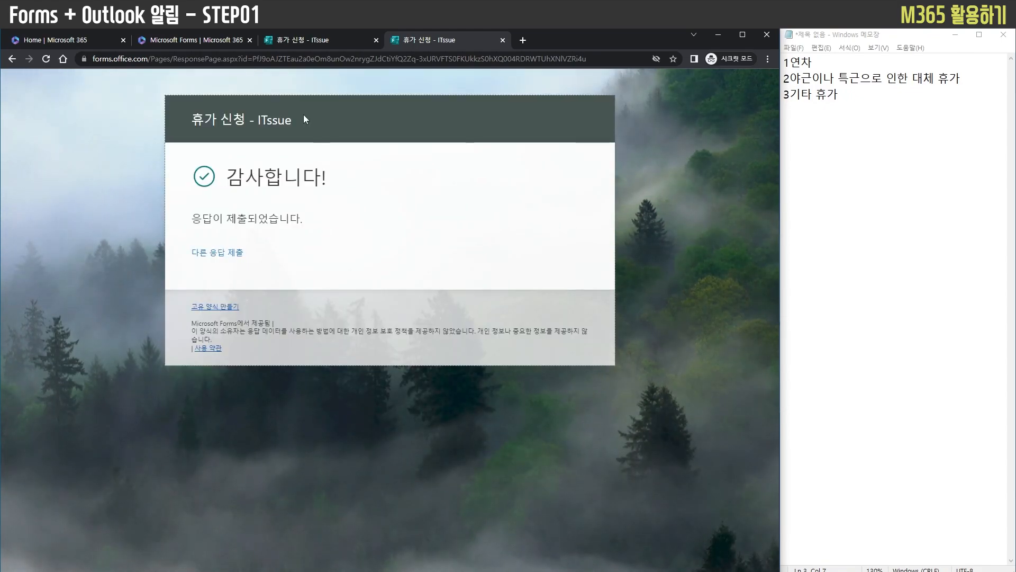
Return to the form editor, close the send dialog and review the submitted answers in the response summary
{"action": "left_click", "coordinate": [289, 41]}
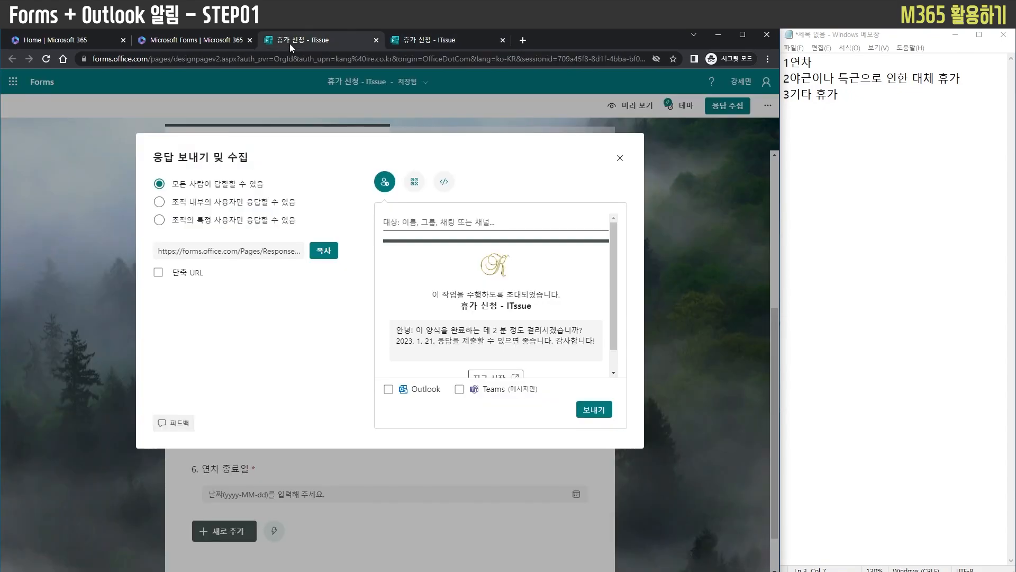
{"action": "left_click", "coordinate": [620, 158]}
{"action": "left_click", "coordinate": [492, 153]}
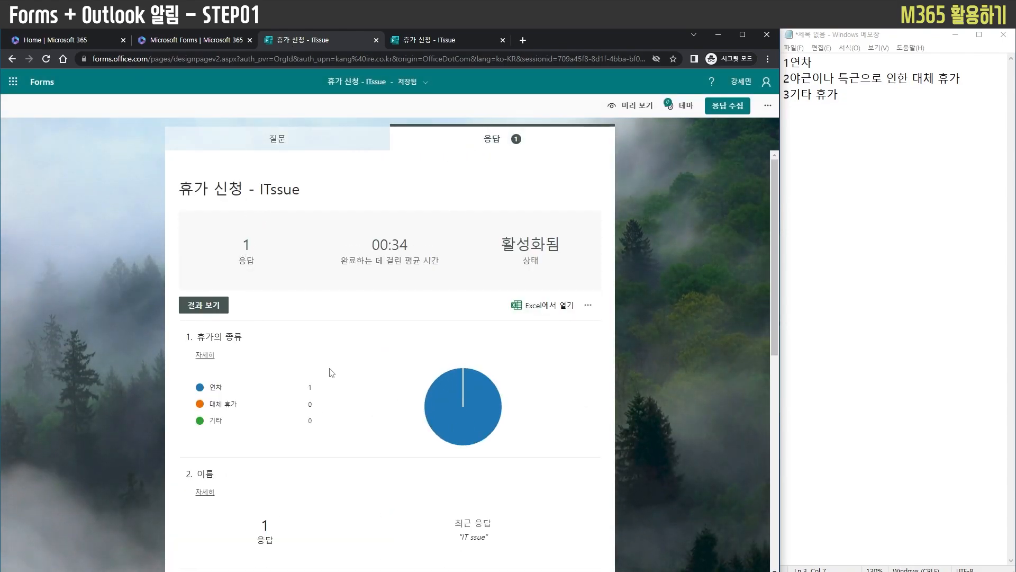
{"action": "scroll", "coordinate": [318, 365], "scroll_direction": "down", "scroll_amount": 5}
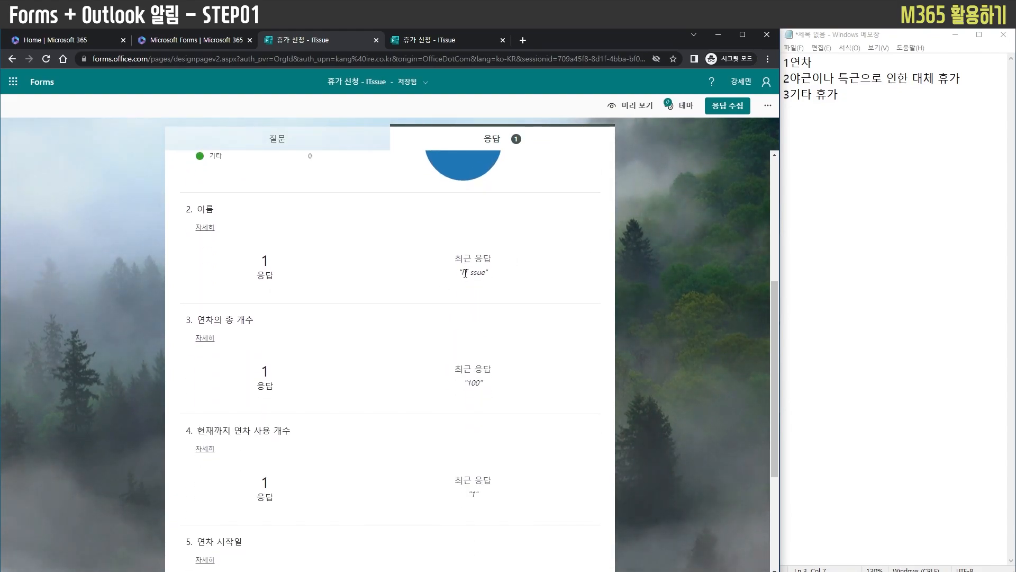
{"action": "triple_click", "coordinate": [465, 273]}
{"action": "left_click", "coordinate": [454, 289]}
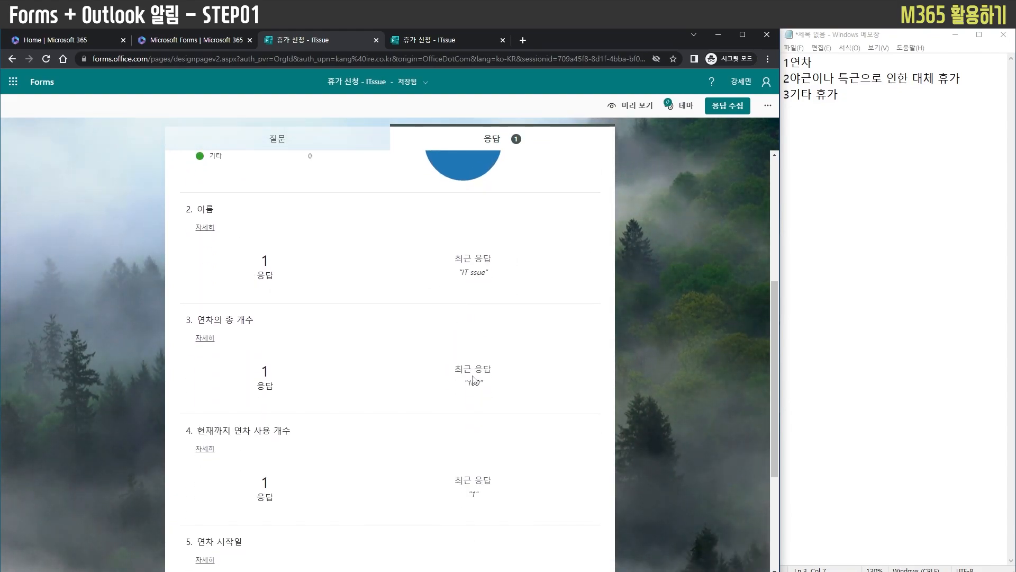
{"action": "scroll", "coordinate": [392, 371], "scroll_direction": "down", "scroll_amount": 4}
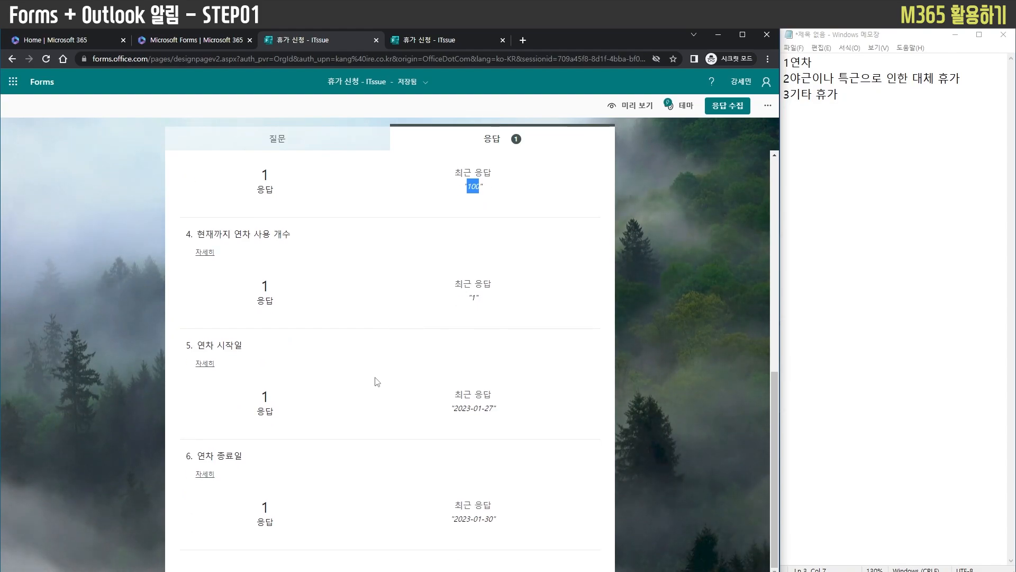
{"action": "scroll", "coordinate": [403, 427], "scroll_direction": "up", "scroll_amount": 7}
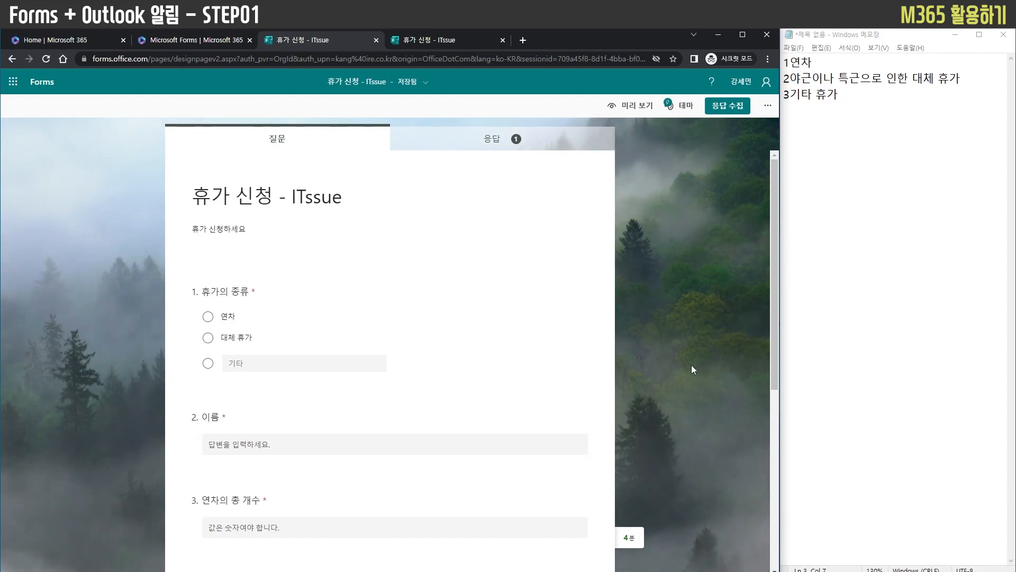
{"action": "scroll", "coordinate": [678, 363], "scroll_direction": "down", "scroll_amount": 5}
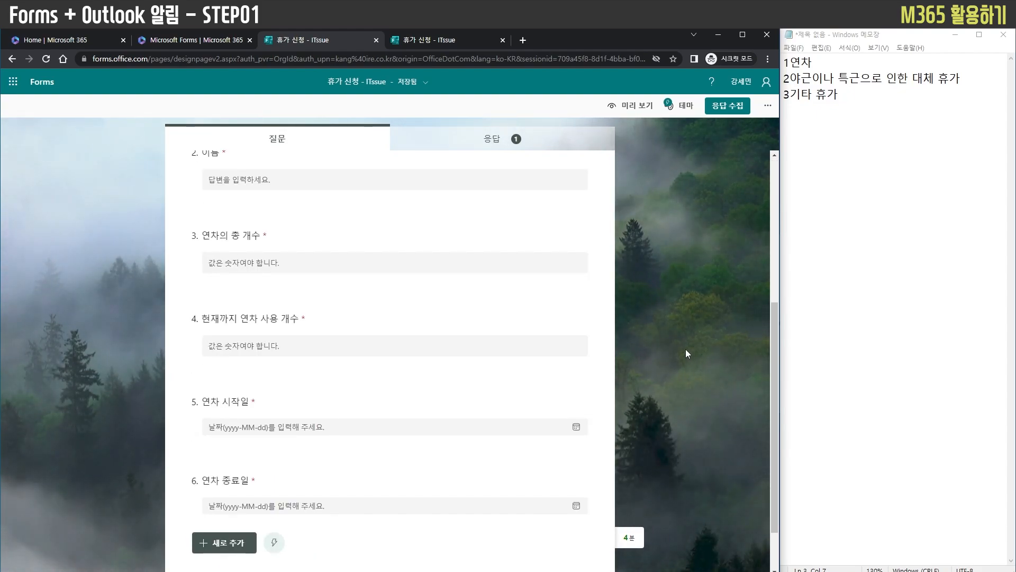
{"action": "mouse_move", "coordinate": [973, 79]}
{"action": "left_mouse_down"}
{"action": "mouse_move", "coordinate": [785, 79]}
{"action": "mouse_move", "coordinate": [976, 76]}
{"action": "left_mouse_up"}
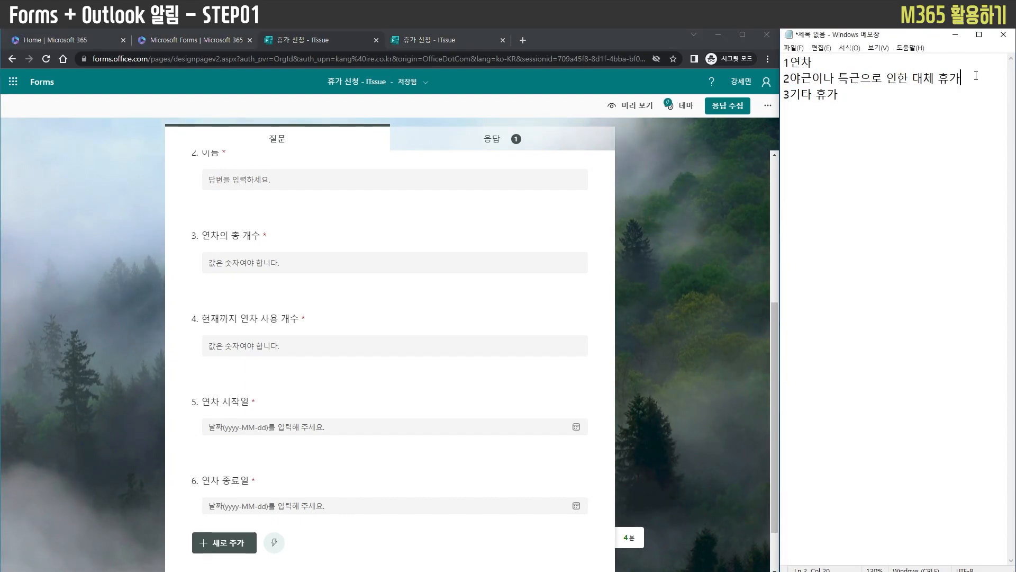
{"action": "left_click", "coordinate": [542, 392]}
{"action": "scroll", "coordinate": [543, 371], "scroll_direction": "up", "scroll_amount": 5}
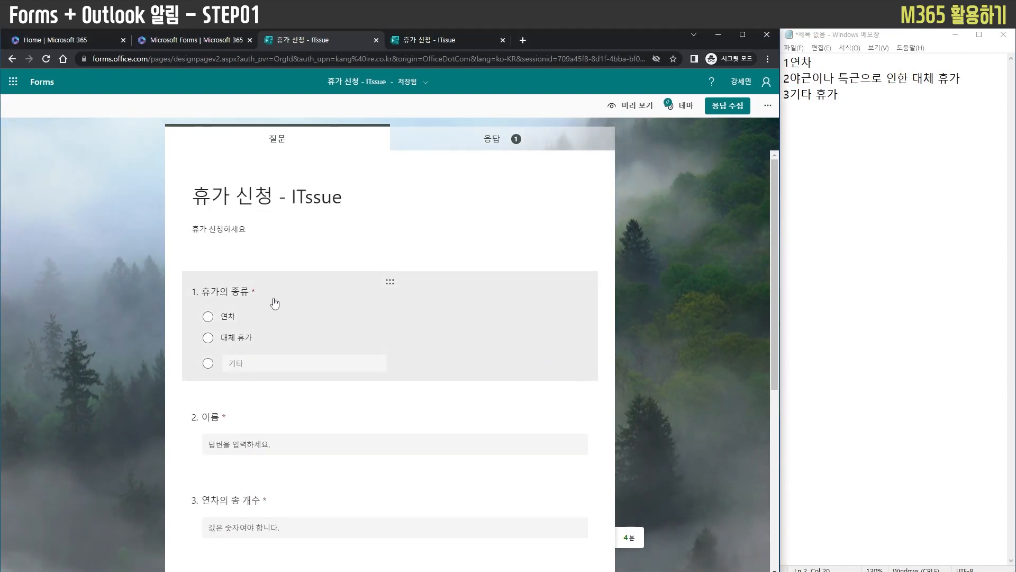
{"action": "scroll", "coordinate": [289, 310], "scroll_direction": "down", "scroll_amount": 5}
{"action": "scroll", "coordinate": [305, 288], "scroll_direction": "up", "scroll_amount": 5}
Examine the branching options for the leave type question's answers and return to the question list
{"action": "left_click", "coordinate": [308, 291]}
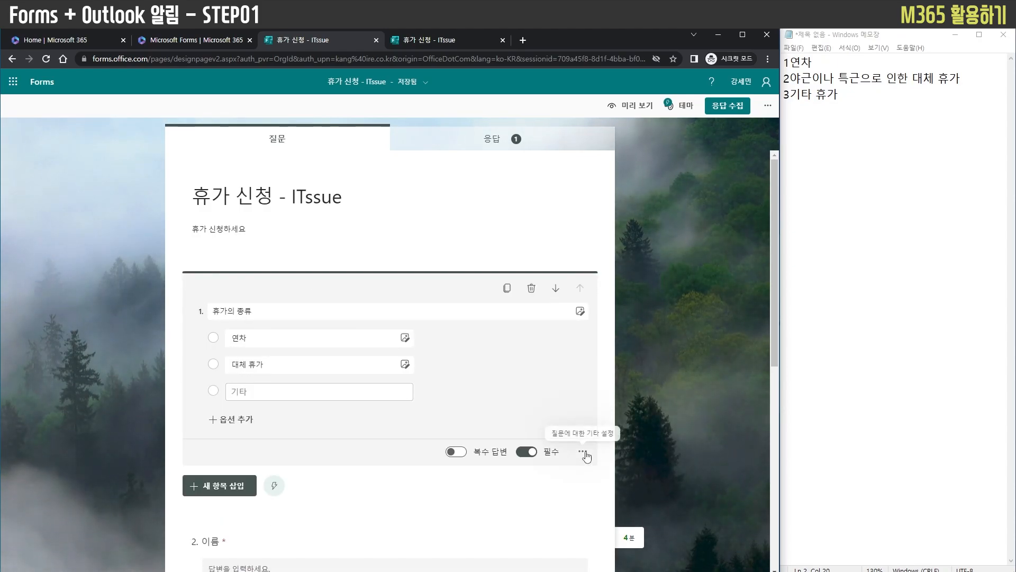
{"action": "left_click", "coordinate": [583, 453]}
{"action": "left_click", "coordinate": [593, 536]}
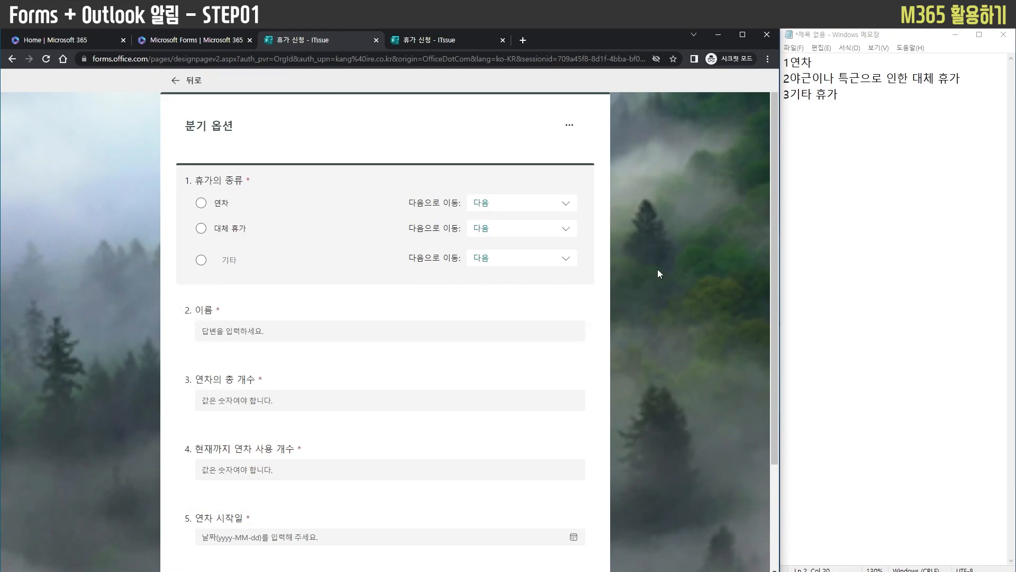
{"action": "left_click", "coordinate": [176, 83]}
{"action": "scroll", "coordinate": [657, 393], "scroll_direction": "down", "scroll_amount": 6}
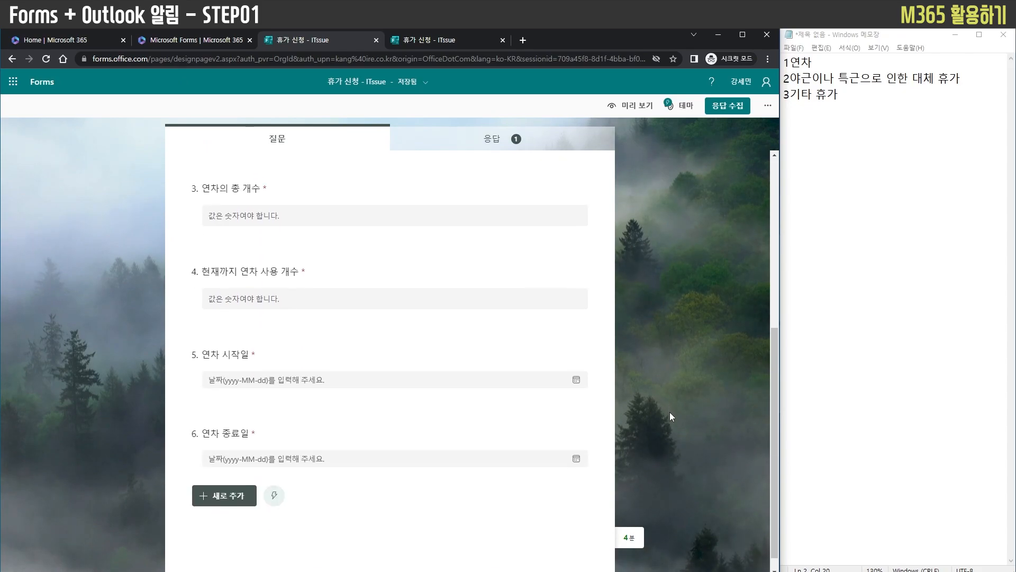
{"action": "scroll", "coordinate": [670, 416], "scroll_direction": "down", "scroll_amount": 1}
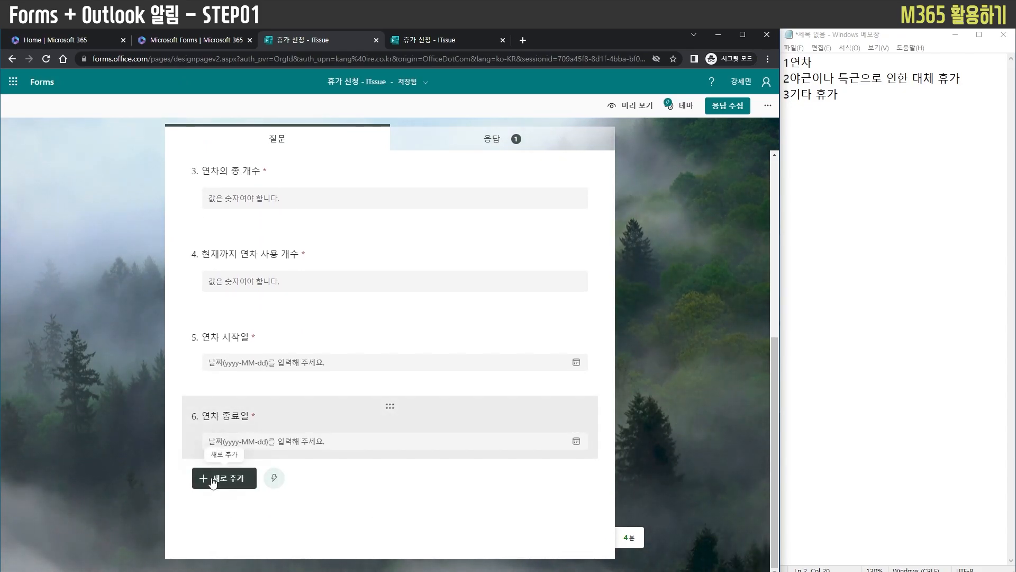
Add two required text questions at the end of the form, titled "지원 고객사" and "지원 내역"
{"action": "left_click", "coordinate": [232, 486]}
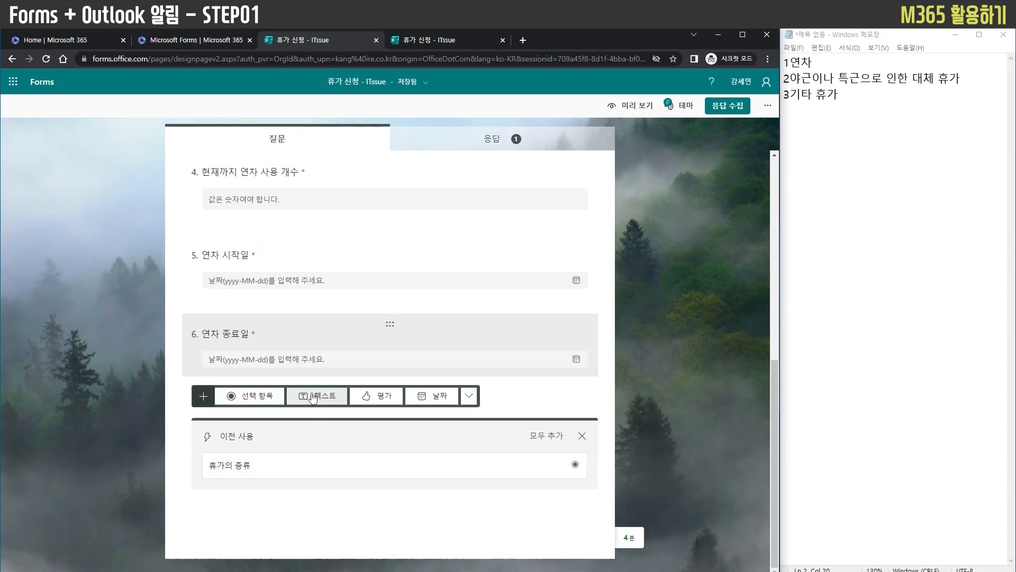
{"action": "left_click", "coordinate": [324, 332]}
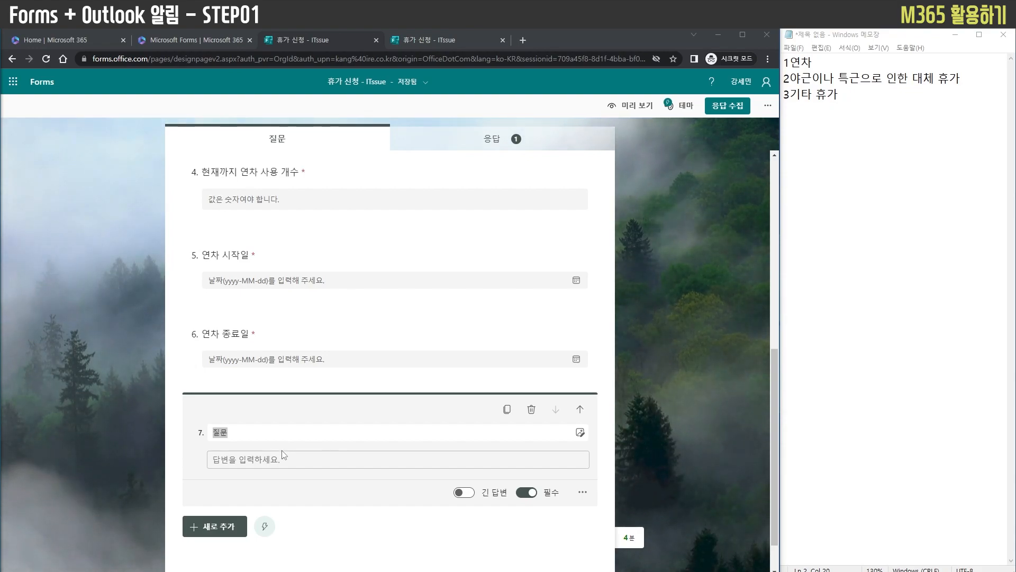
{"action": "left_click", "coordinate": [244, 436]}
{"action": "type", "text": "지원 고객사"}
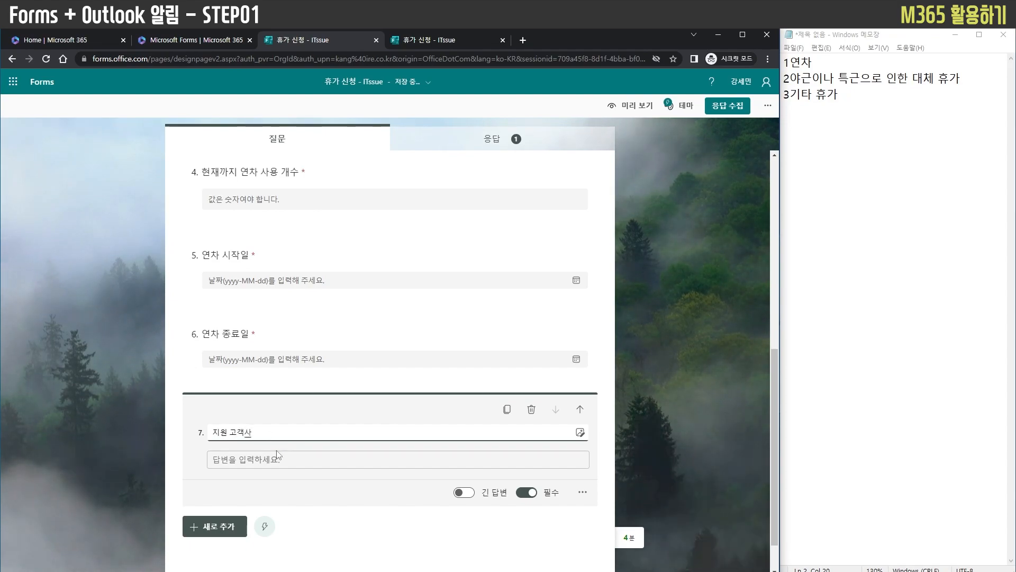
{"action": "left_click", "coordinate": [217, 527]}
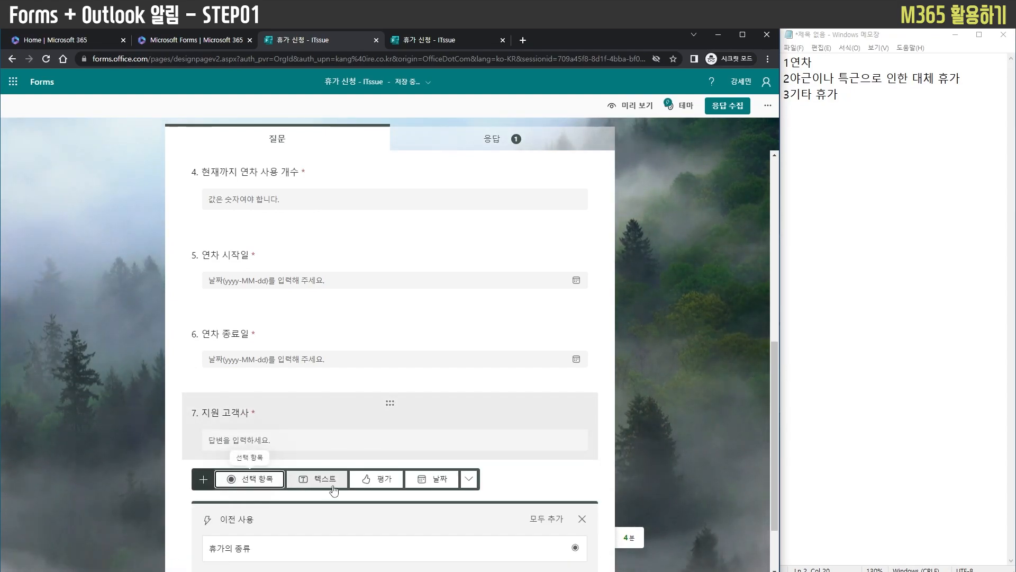
{"action": "left_click", "coordinate": [319, 480]}
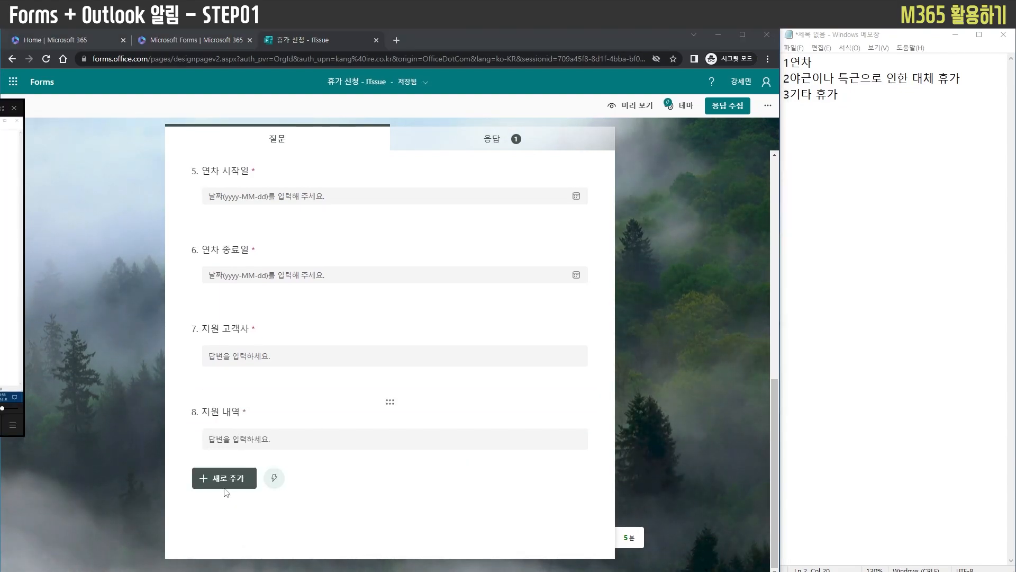
{"action": "left_click", "coordinate": [249, 478]}
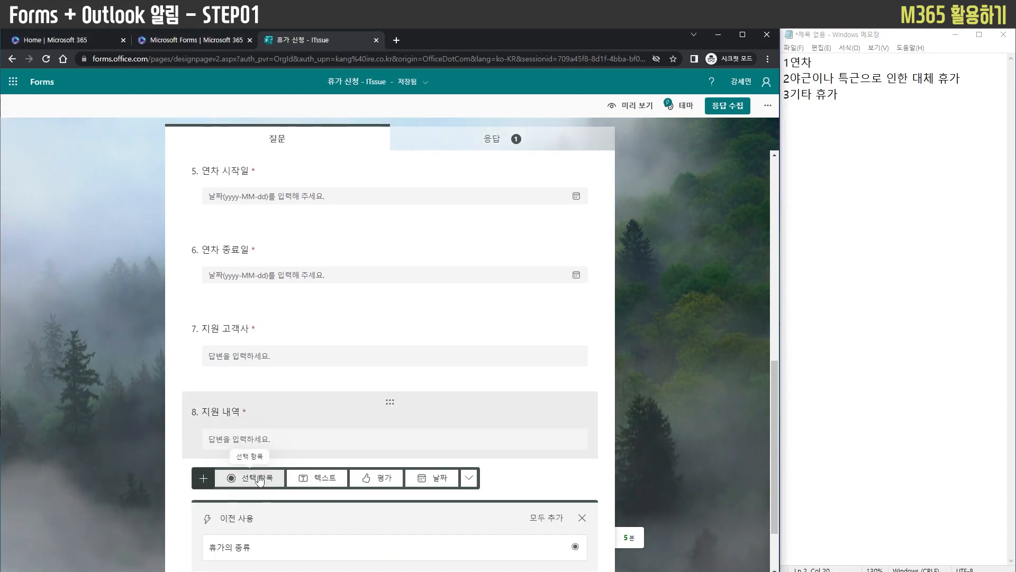
{"action": "left_click", "coordinate": [320, 479]}
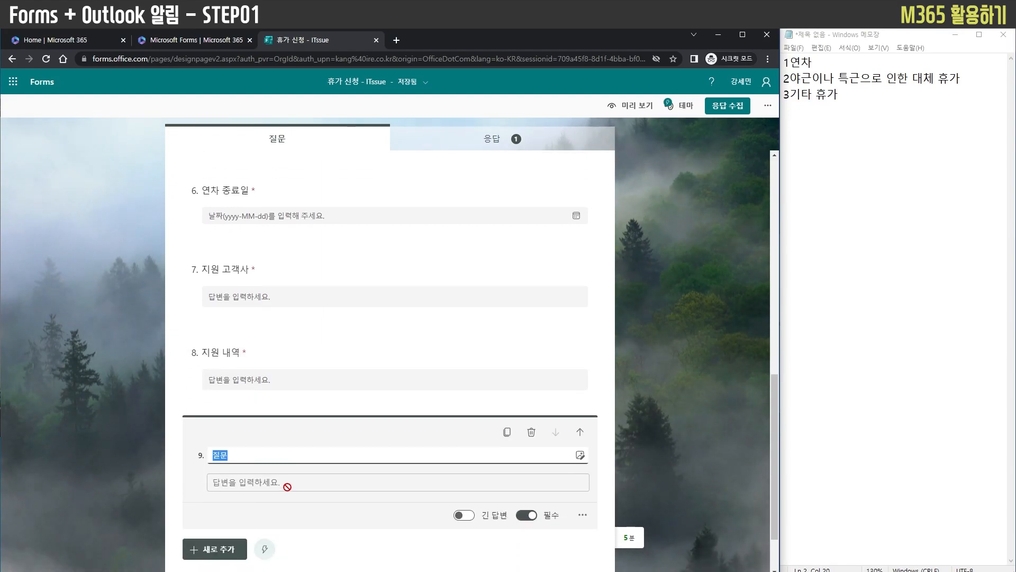
{"action": "key", "text": "BackSpace"}
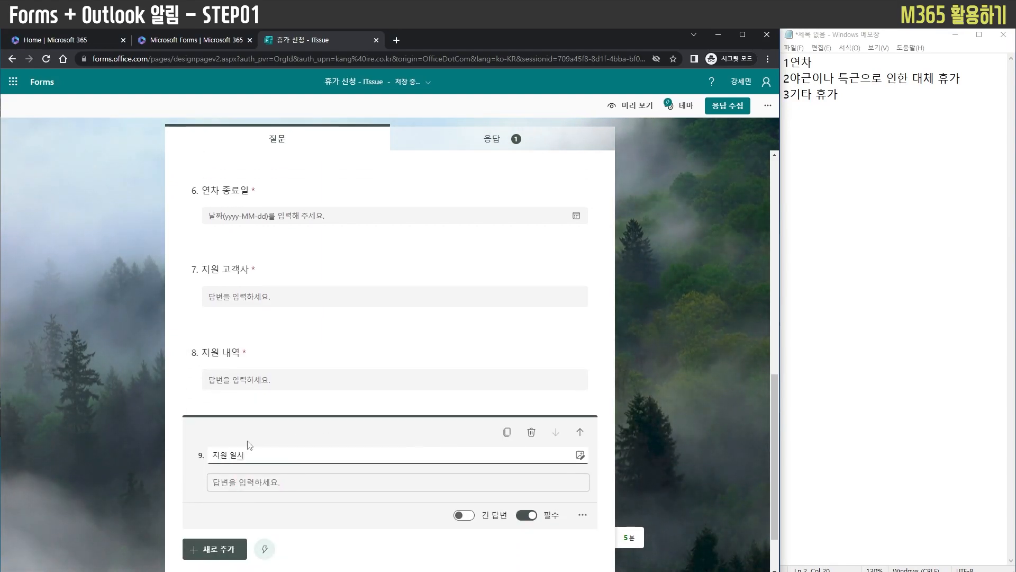
{"action": "scroll", "coordinate": [262, 499], "scroll_direction": "down", "scroll_amount": 1}
{"action": "type", "text": "지원 일시(ex>2023-01-14 00:00"}
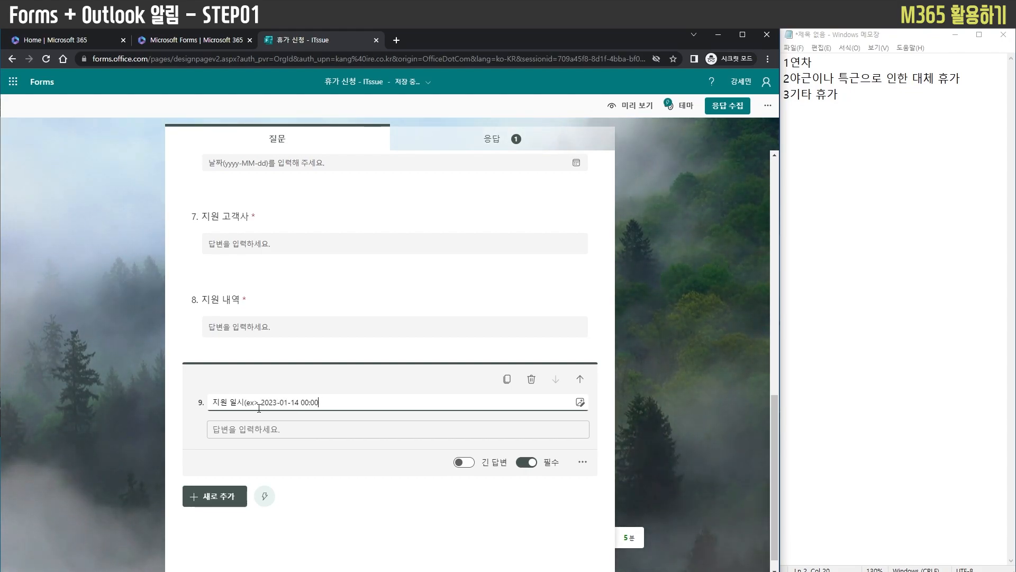
{"action": "type", "text": "-10:00)"}
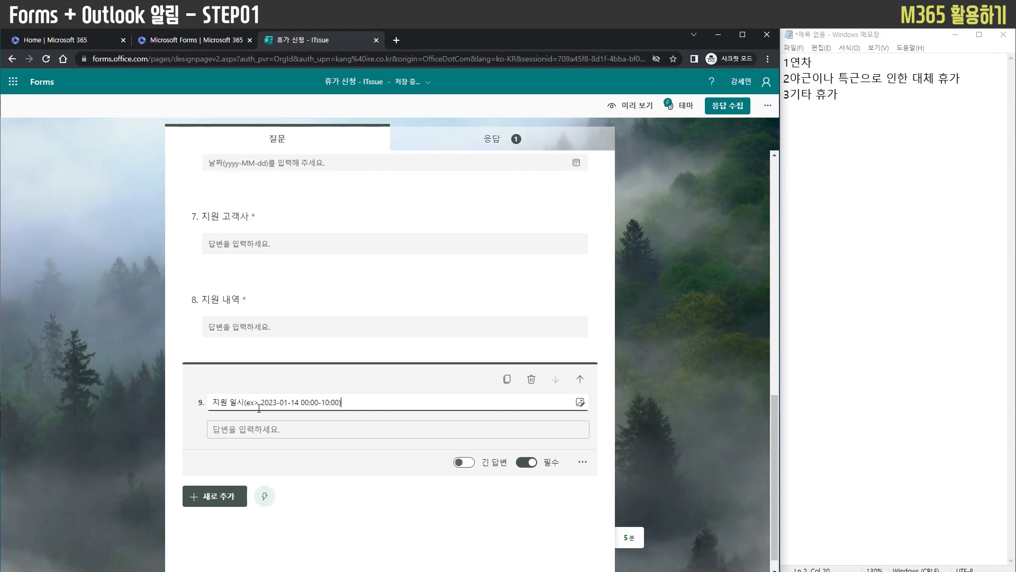
{"action": "left_click", "coordinate": [329, 483]}
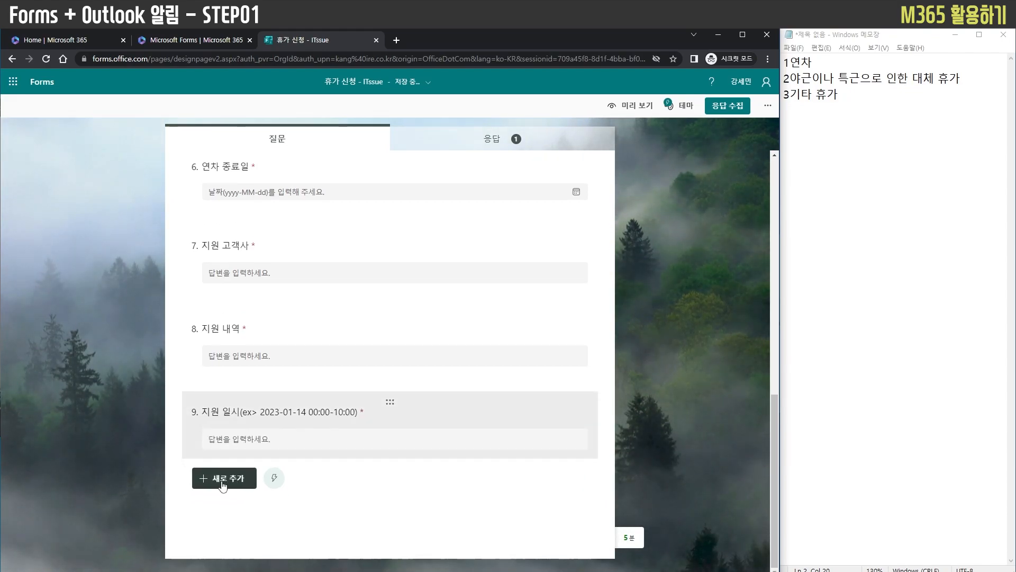
{"action": "left_click", "coordinate": [225, 479]}
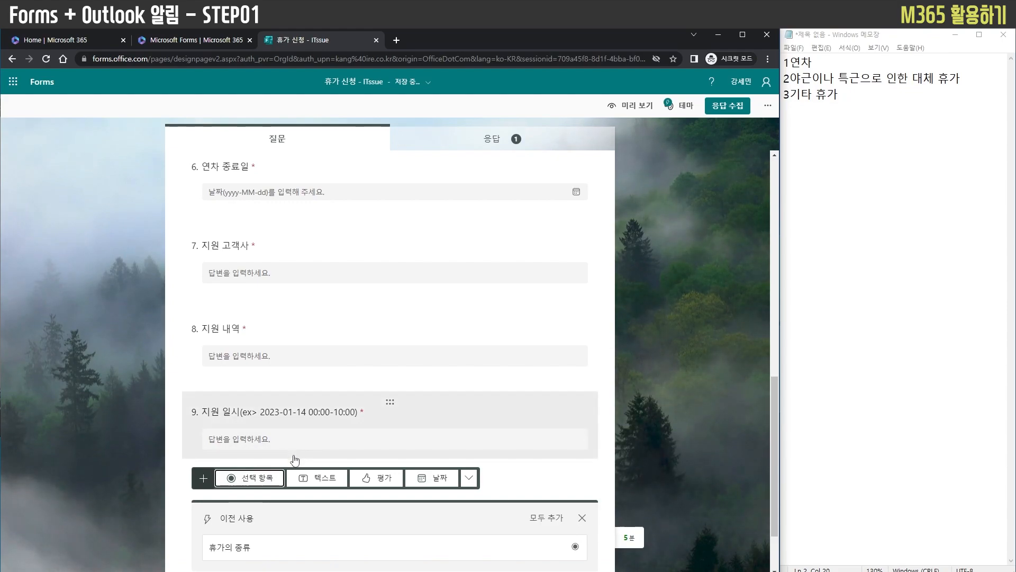
{"action": "scroll", "coordinate": [222, 497], "scroll_direction": "down", "scroll_amount": 1}
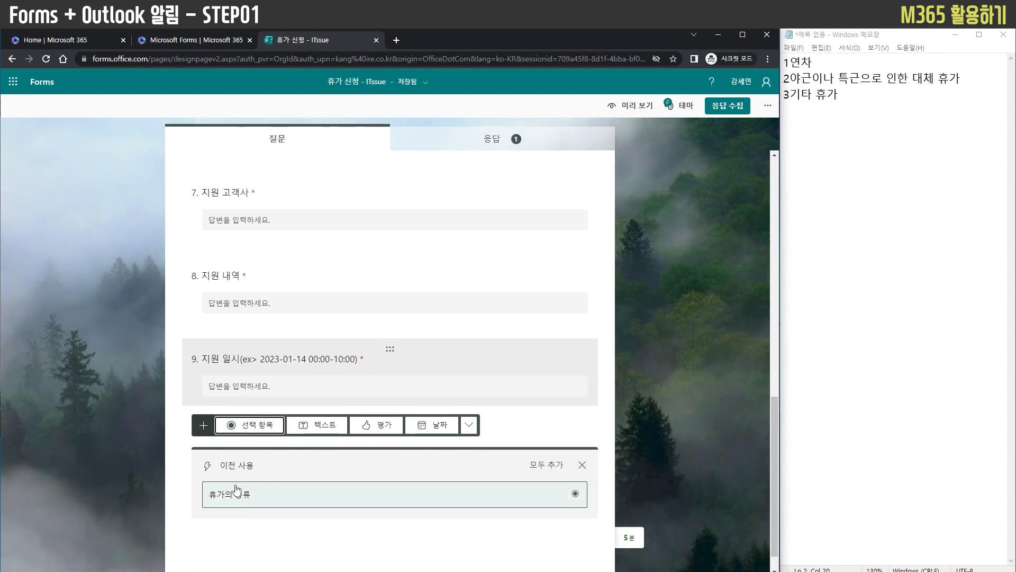
{"action": "left_click", "coordinate": [316, 425]}
{"action": "type", "text": "d"}
{"action": "key", "text": "BackSpace"}
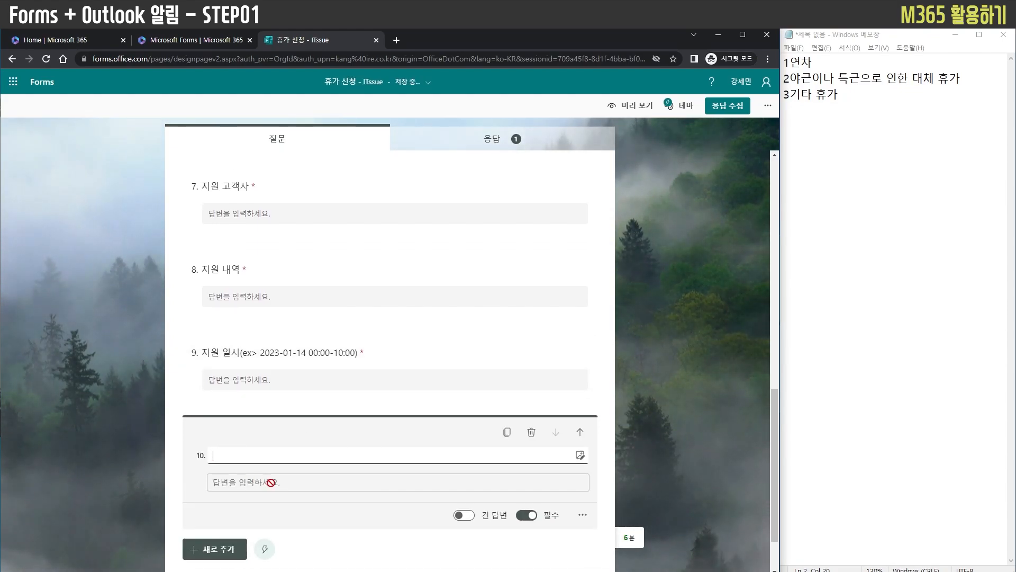
{"action": "type", "text": "대체 ㅎ"}
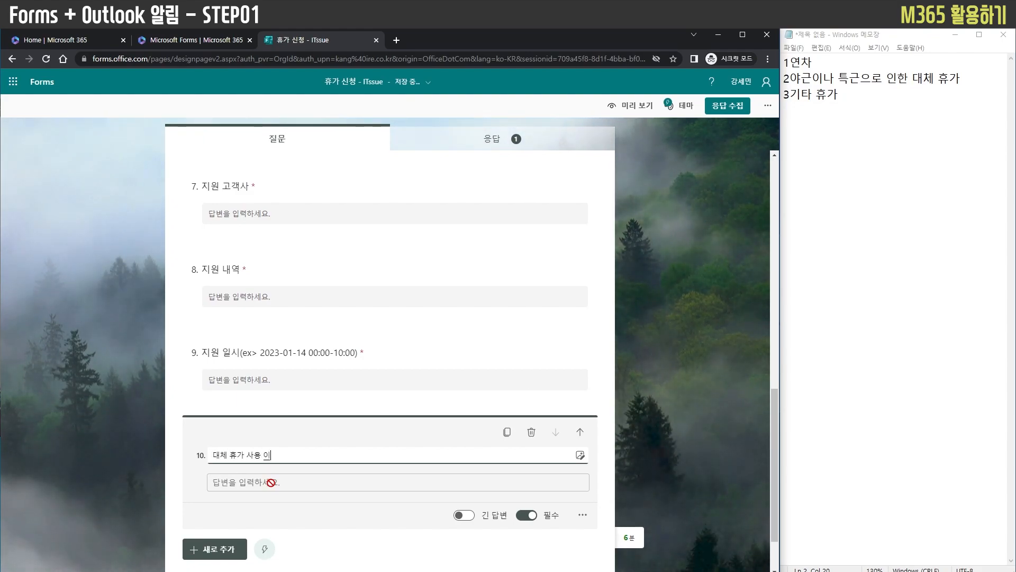
{"action": "type", "text": "휴가 사용 일시(ex> 202"}
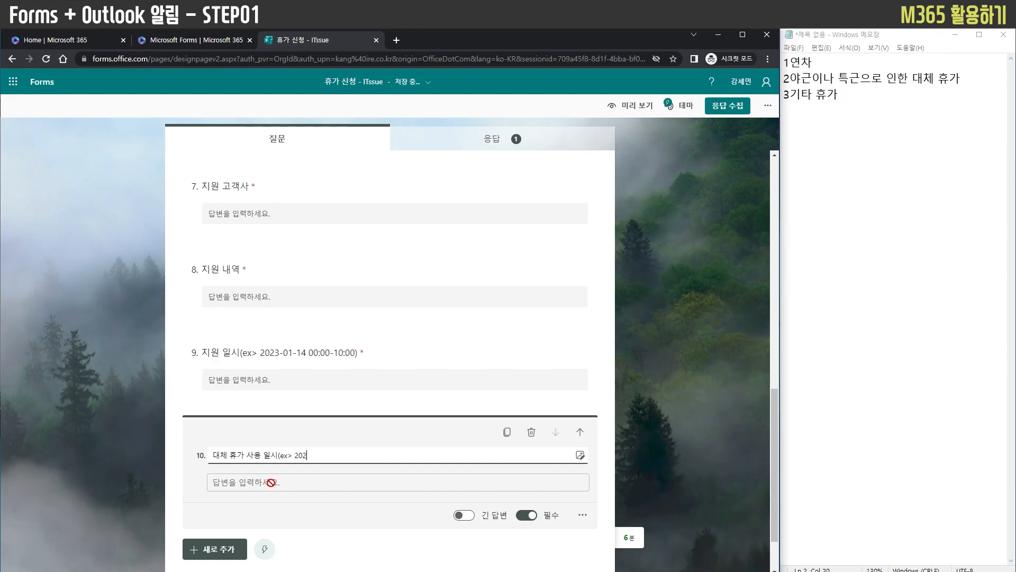
{"action": "type", "text": "3-01-20 00:00-10:00"}
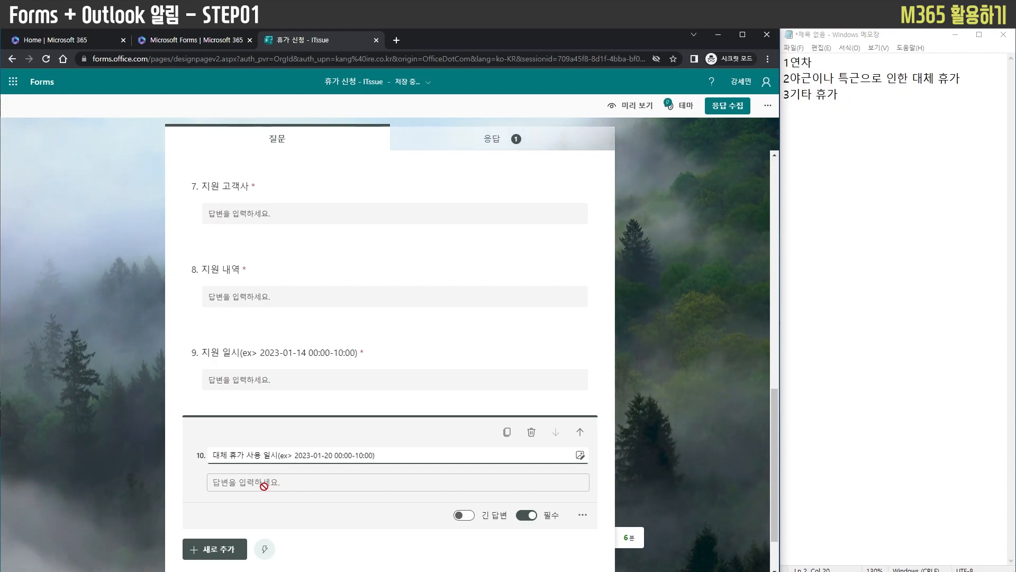
{"action": "left_click", "coordinate": [179, 481]}
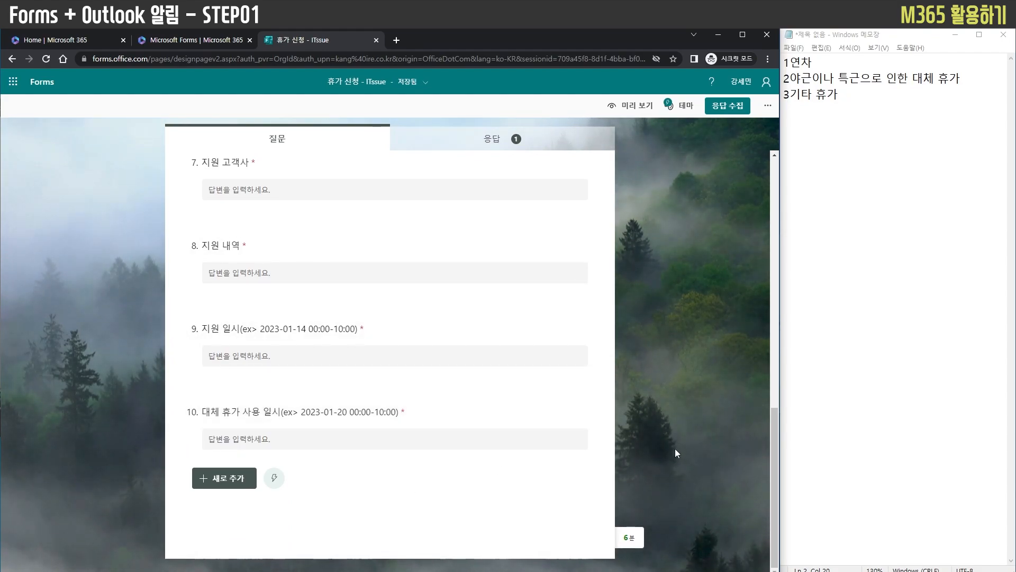
Copy the form's response link from the collect-responses dialog and open it in a new browser tab
{"action": "scroll", "coordinate": [690, 437], "scroll_direction": "up", "scroll_amount": 6}
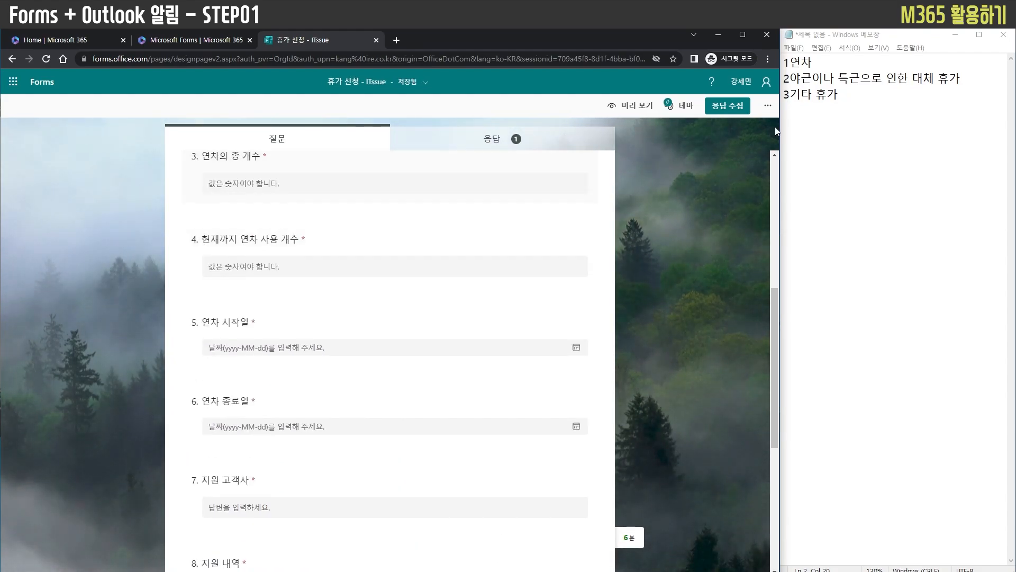
{"action": "left_click", "coordinate": [730, 106]}
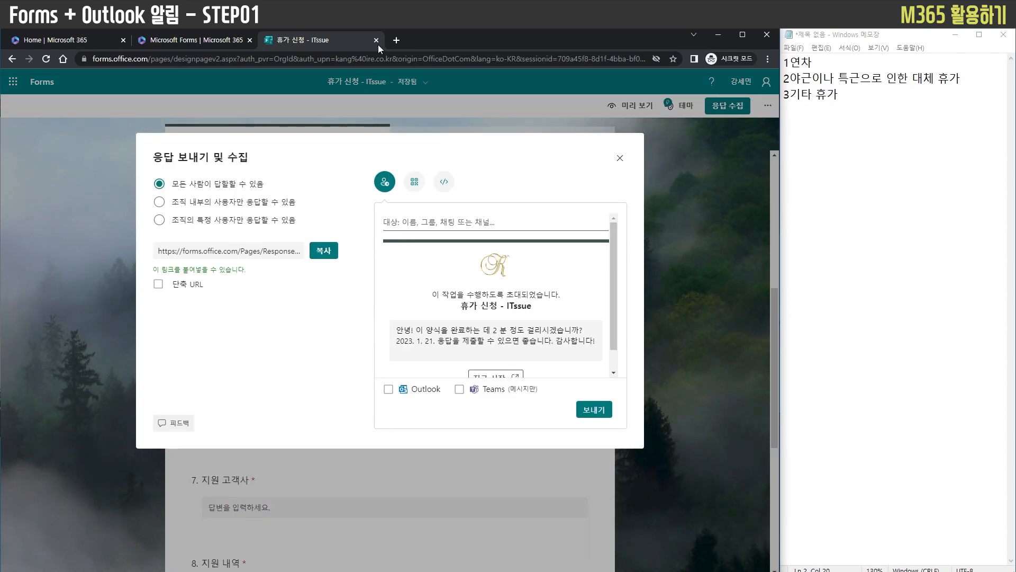
{"action": "key", "text": "ctrl+t"}
{"action": "type", "text": "https://forms.office.com/Pages/ResponsePage.aspx?id=PfJ9oAJZTEau2a0eOm8unOw2nrygZJdCtiYfQ2Zq-3xURVFTS0FKUkkzS0hXQ004RDRWTUhXNlVZRi4u"}
{"action": "key", "text": "Return"}
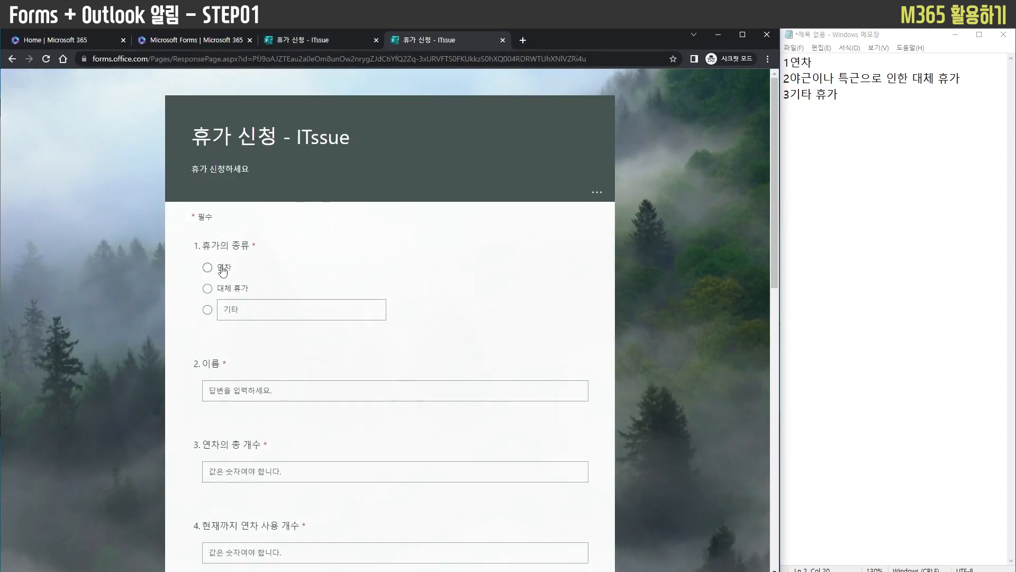
Choose 대체 휴가 as the leave type and enter ITSSUE in the name question
{"action": "left_click", "coordinate": [243, 390]}
{"action": "type", "text": "ㅇ"}
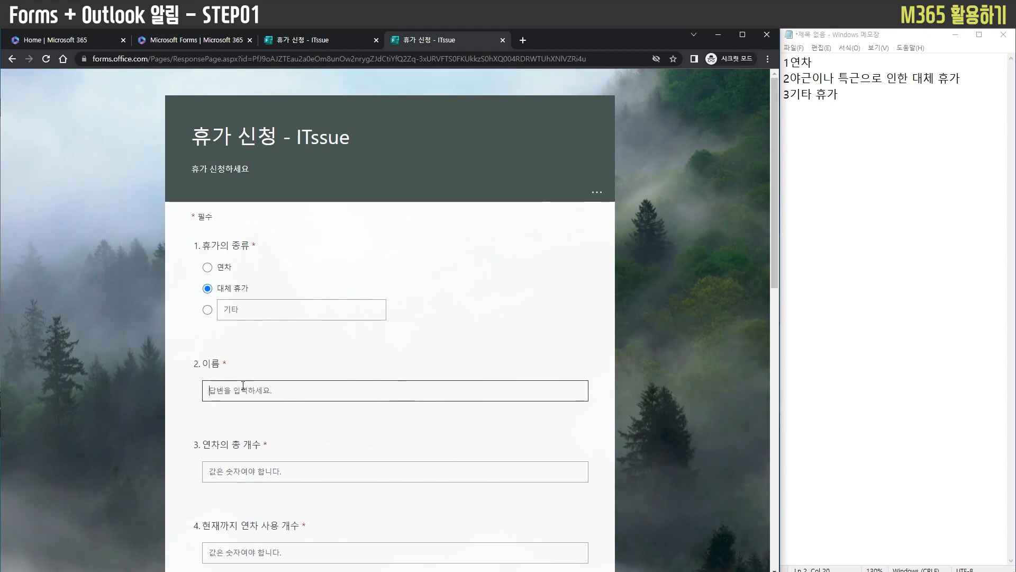
{"action": "scroll", "coordinate": [264, 408], "scroll_direction": "down", "scroll_amount": 5}
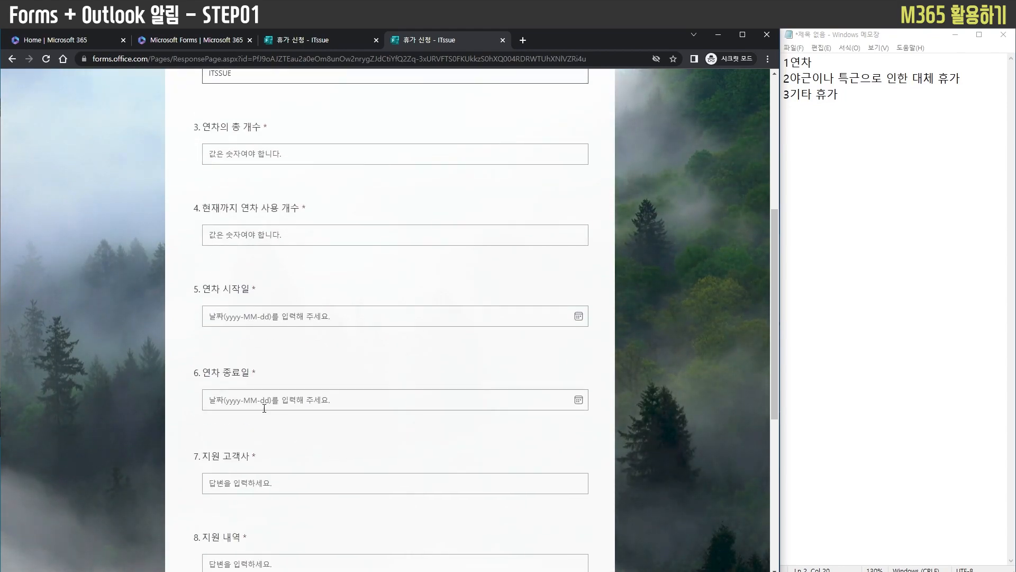
Answer the 지원 고객사 question with 유튜브 and the 지원 내역 question with 영상업로드
{"action": "scroll", "coordinate": [246, 470], "scroll_direction": "down", "scroll_amount": 1}
{"action": "left_click", "coordinate": [250, 432]}
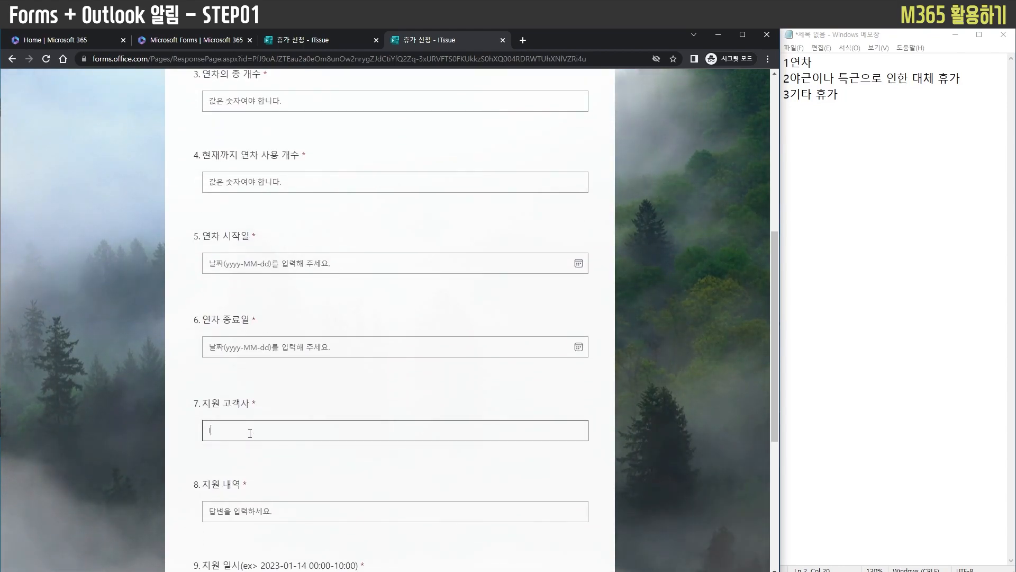
{"action": "type", "text": "유튜브"}
{"action": "key", "text": "Tab"}
{"action": "type", "text": "이"}
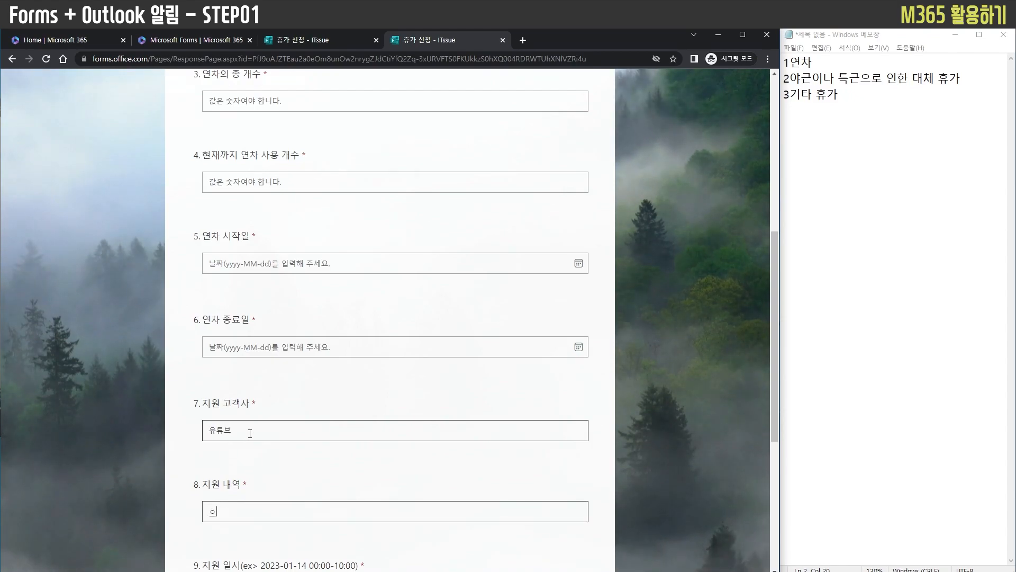
{"action": "type", "text": "상업ㄹ도ㅡ"}
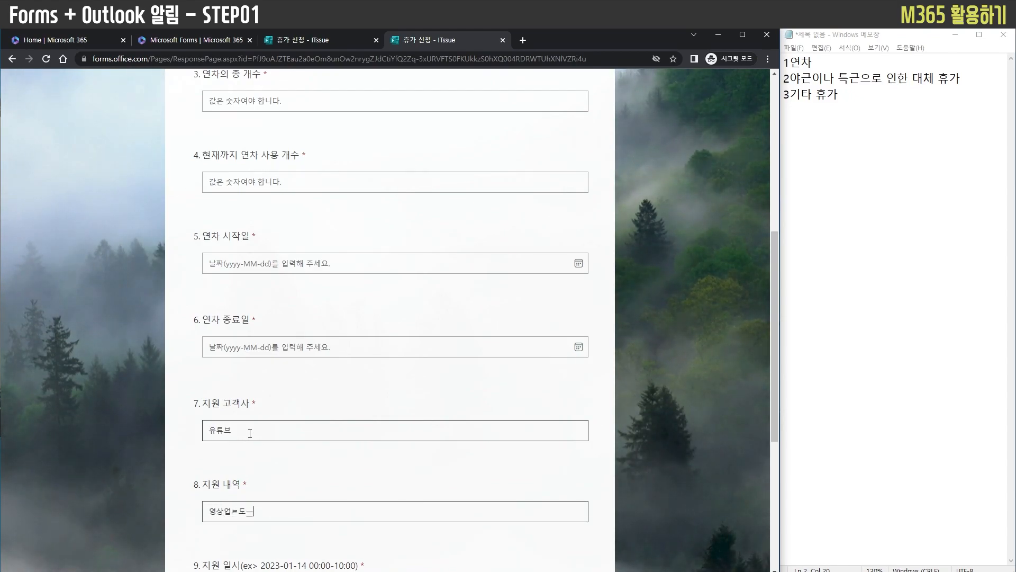
{"action": "key", "text": "BackSpace"}
{"action": "key", "text": "BackSpace"}
{"action": "key", "text": "BackSpace"}
{"action": "type", "text": "로드"}
{"action": "key", "text": "Tab"}
{"action": "scroll", "coordinate": [268, 436], "scroll_direction": "down", "scroll_amount": 1}
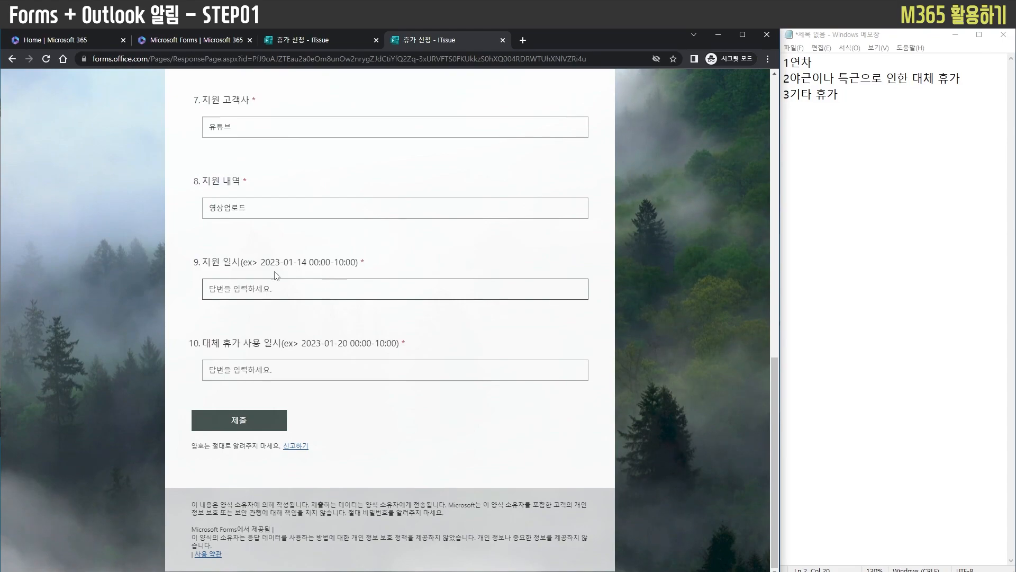
{"action": "left_click_drag", "start_coordinate": [261, 261], "coordinate": [356, 261]}
{"action": "key", "text": "ctrl+c"}
{"action": "left_click", "coordinate": [297, 289]}
{"action": "key", "text": "ctrl+v"}
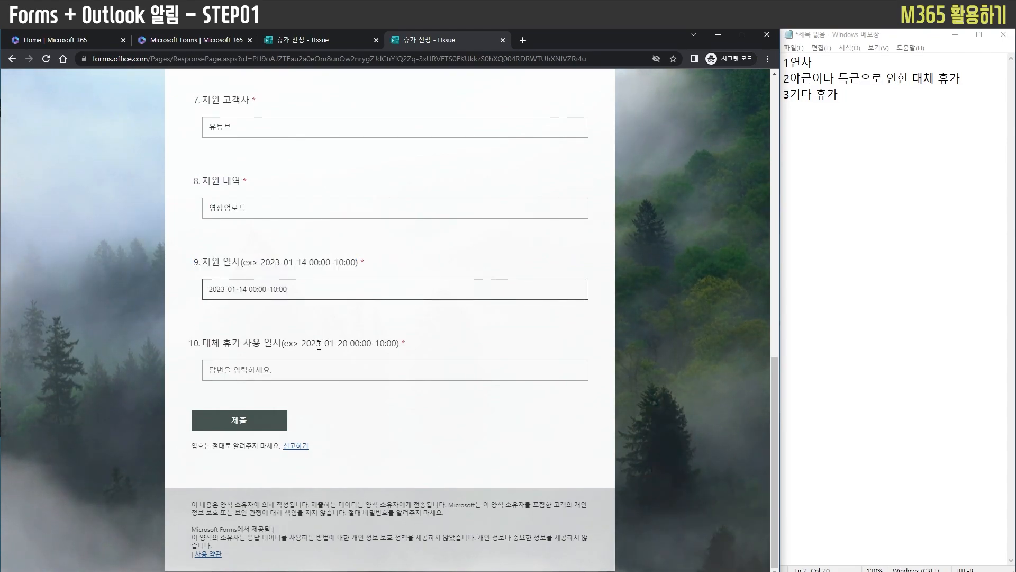
{"action": "left_click_drag", "start_coordinate": [299, 342], "coordinate": [398, 343]}
{"action": "key", "text": "ctrl+c"}
{"action": "left_click", "coordinate": [363, 369]}
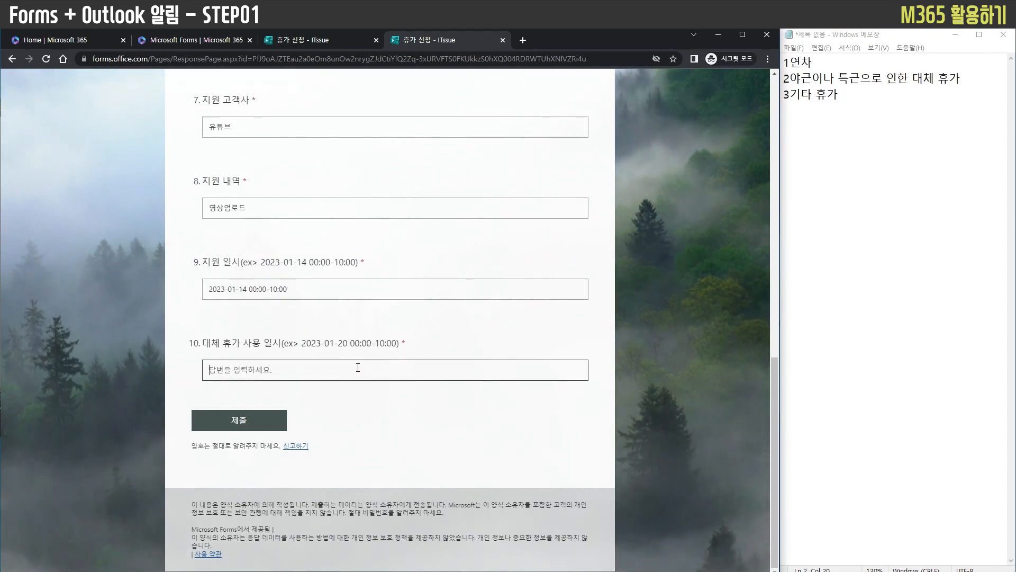
{"action": "key", "text": "ctrl+v"}
{"action": "left_click", "coordinate": [227, 423]}
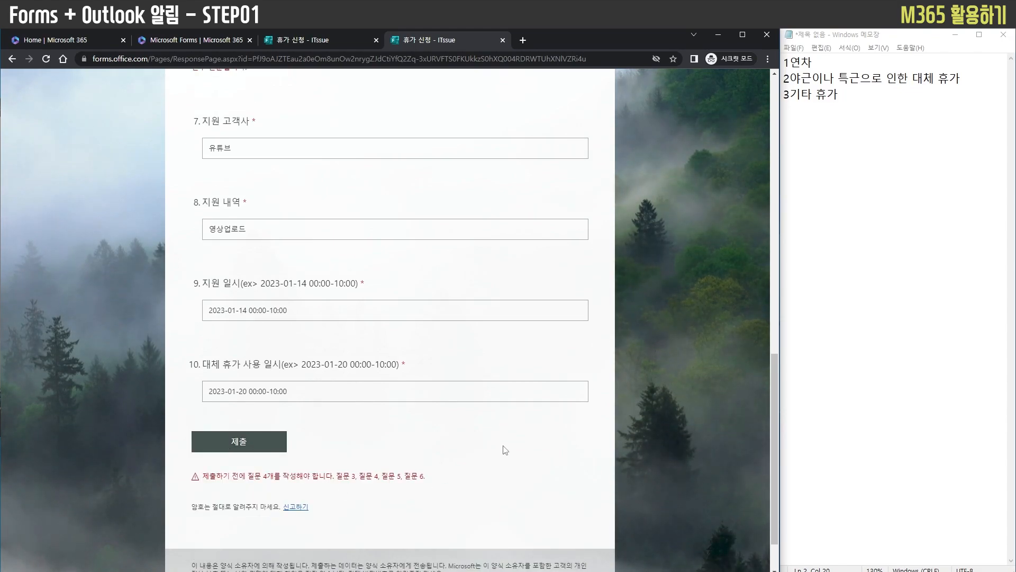
Return to the form editor, close the send dialog and open the 휴가의 종류 question for editing
{"action": "scroll", "coordinate": [499, 446], "scroll_direction": "up", "scroll_amount": 9}
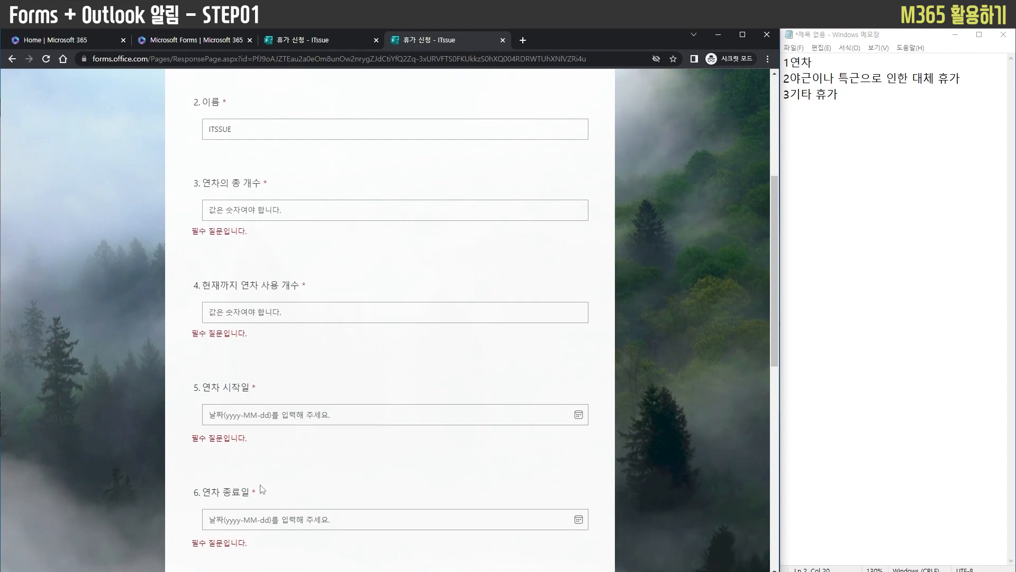
{"action": "scroll", "coordinate": [495, 445], "scroll_direction": "down", "scroll_amount": 9}
{"action": "scroll", "coordinate": [499, 443], "scroll_direction": "up", "scroll_amount": 11}
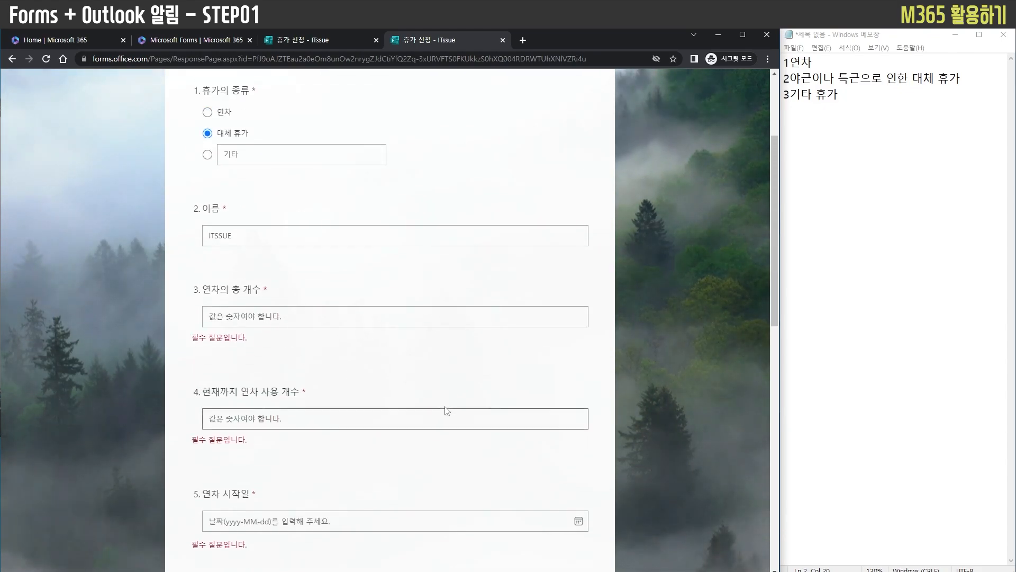
{"action": "scroll", "coordinate": [448, 411], "scroll_direction": "up", "scroll_amount": 3}
{"action": "left_click", "coordinate": [329, 41]}
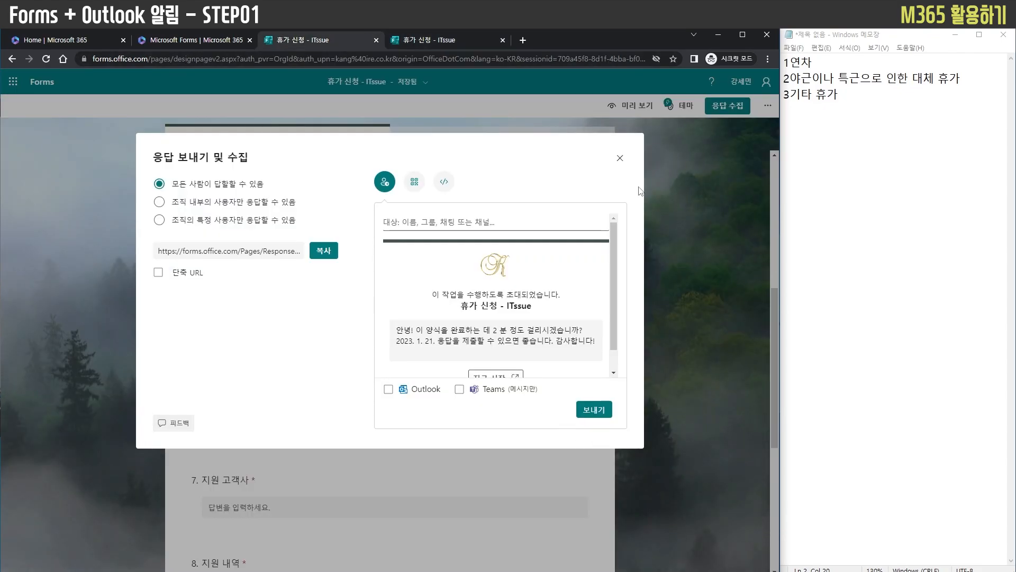
{"action": "left_click", "coordinate": [622, 159]}
{"action": "scroll", "coordinate": [710, 406], "scroll_direction": "up", "scroll_amount": 6}
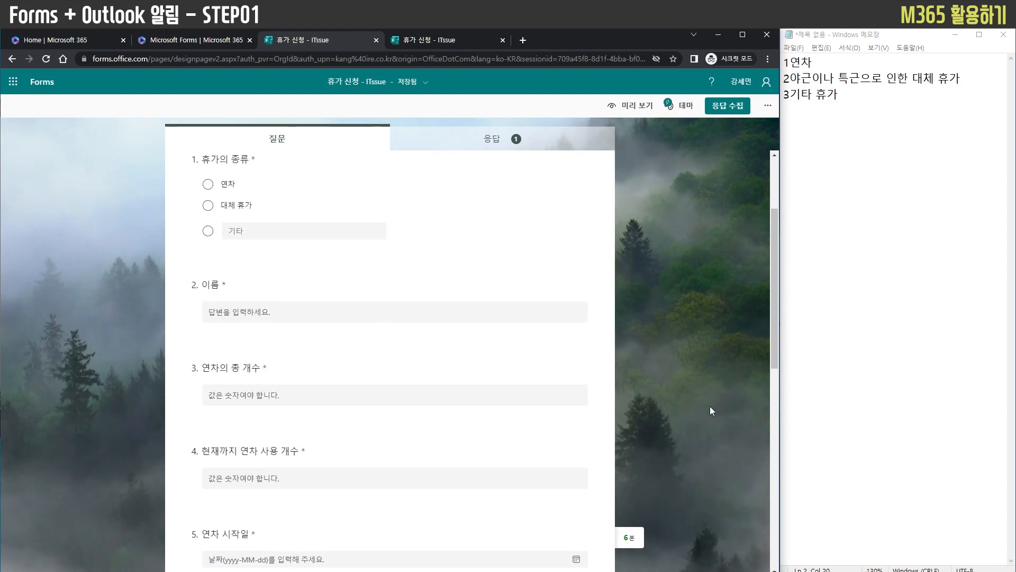
{"action": "left_click", "coordinate": [228, 320]}
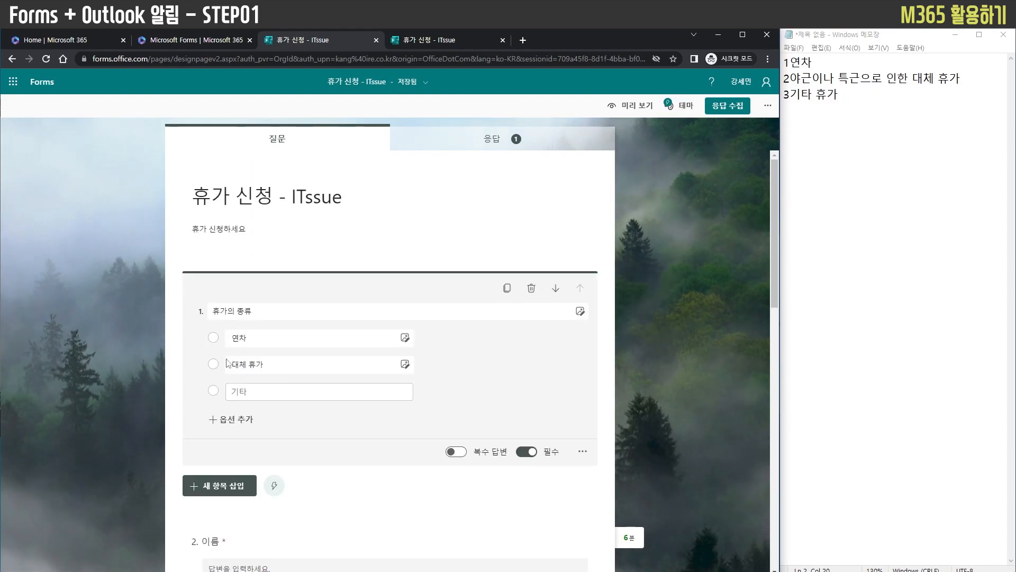
Move the 이름 question above the 휴가의 종류 question so that it comes first in the form
{"action": "scroll", "coordinate": [227, 455], "scroll_direction": "down", "scroll_amount": 10}
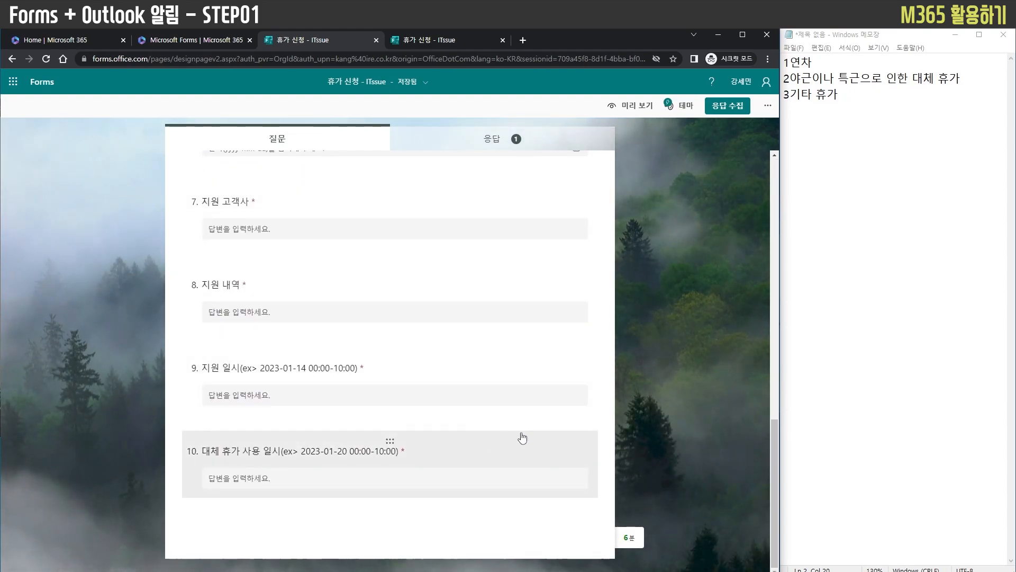
{"action": "scroll", "coordinate": [325, 363], "scroll_direction": "up", "scroll_amount": 10}
{"action": "scroll", "coordinate": [378, 307], "scroll_direction": "down", "scroll_amount": 12}
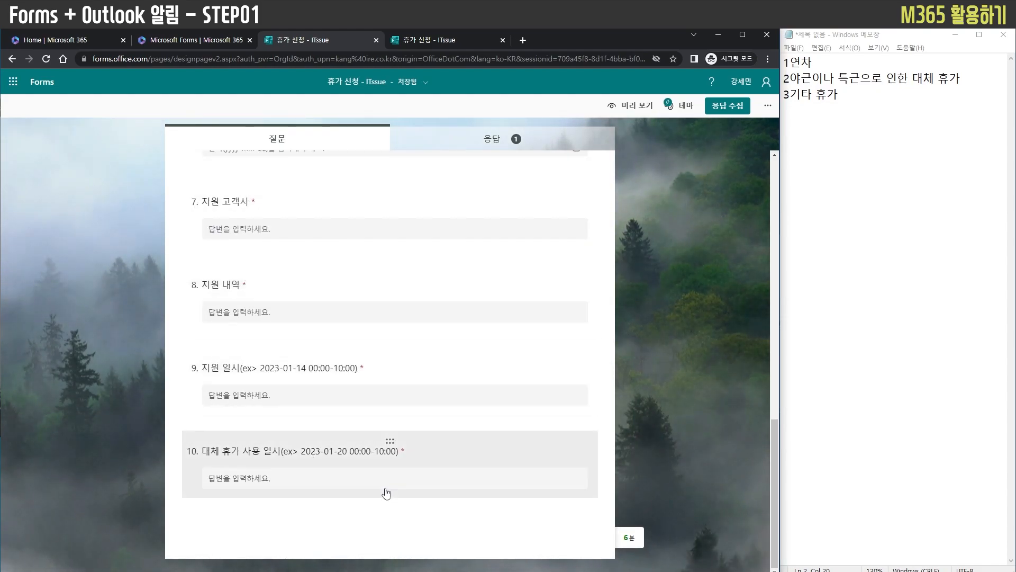
{"action": "scroll", "coordinate": [706, 452], "scroll_direction": "up", "scroll_amount": 8}
{"action": "scroll", "coordinate": [708, 397], "scroll_direction": "up", "scroll_amount": 3}
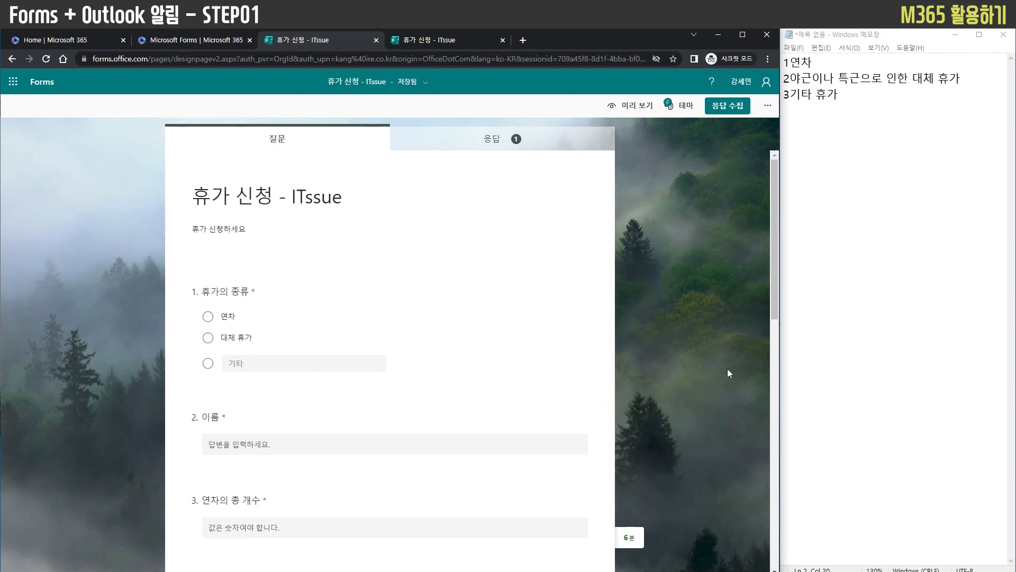
{"action": "scroll", "coordinate": [683, 363], "scroll_direction": "down", "scroll_amount": 3}
{"action": "mouse_move", "coordinate": [389, 295]}
{"action": "left_mouse_down"}
{"action": "mouse_move", "coordinate": [386, 345]}
{"action": "mouse_move", "coordinate": [390, 286]}
{"action": "left_mouse_up"}
{"action": "scroll", "coordinate": [712, 438], "scroll_direction": "down", "scroll_amount": 3}
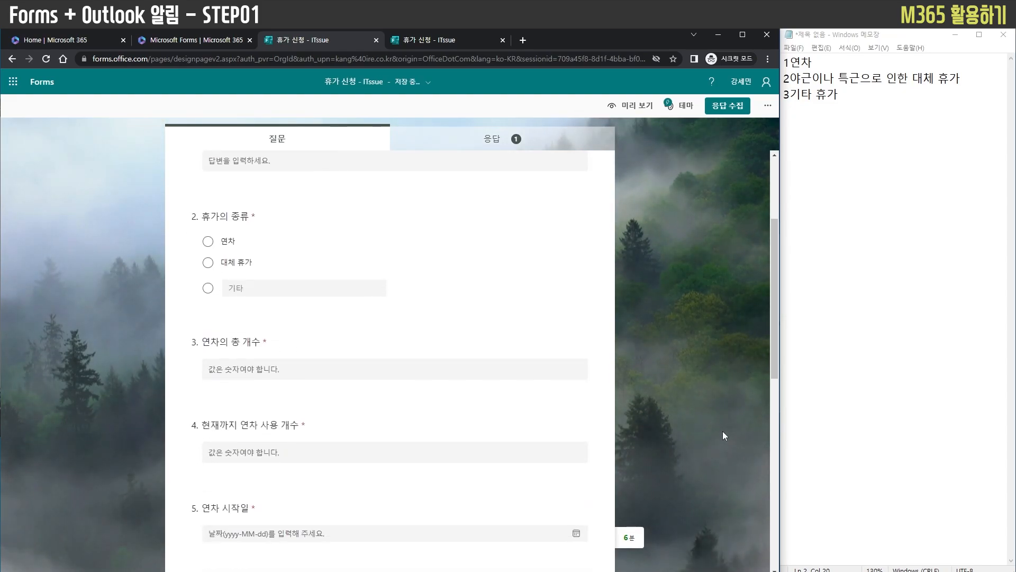
{"action": "scroll", "coordinate": [370, 366], "scroll_direction": "down", "scroll_amount": 2}
{"action": "scroll", "coordinate": [381, 366], "scroll_direction": "up", "scroll_amount": 4}
{"action": "left_click", "coordinate": [556, 339]}
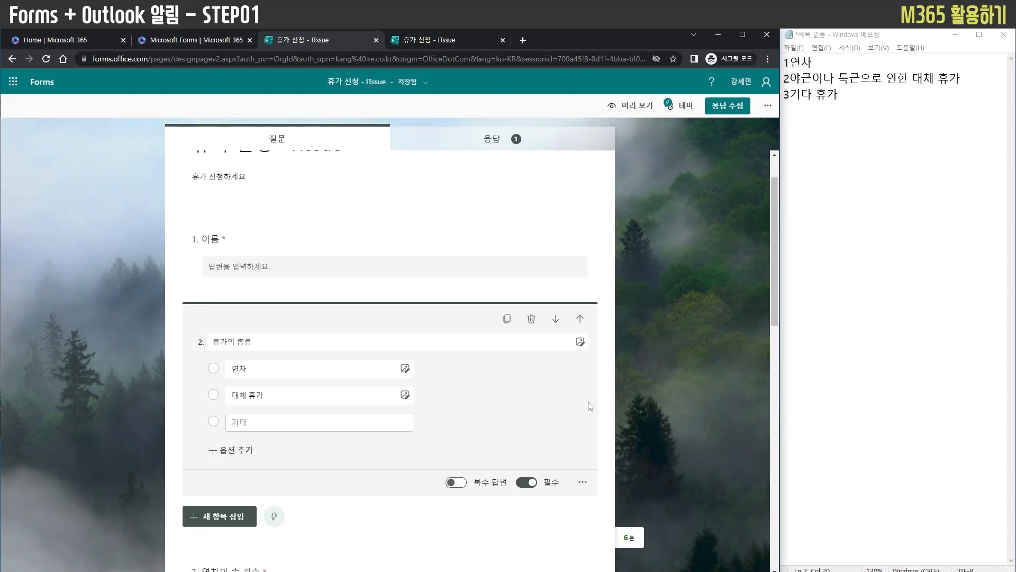
{"action": "left_click", "coordinate": [681, 447]}
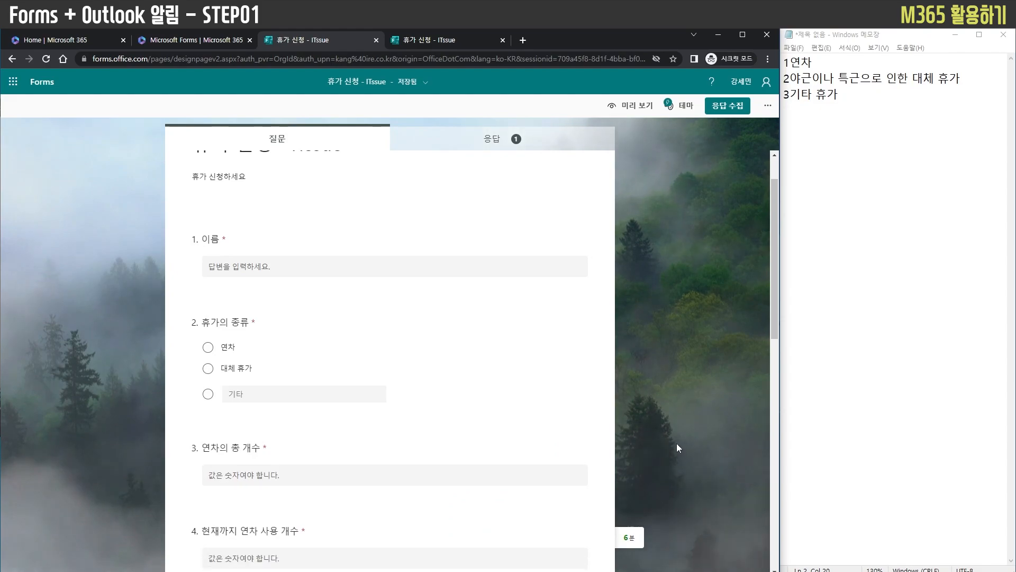
{"action": "left_click", "coordinate": [594, 410]}
{"action": "left_click", "coordinate": [582, 482]}
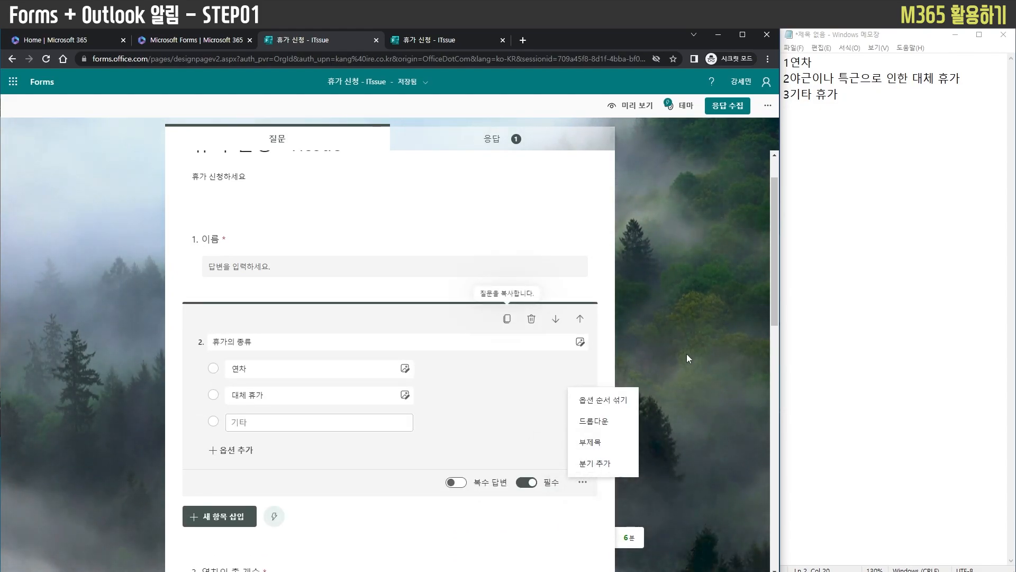
{"action": "left_click", "coordinate": [690, 391]}
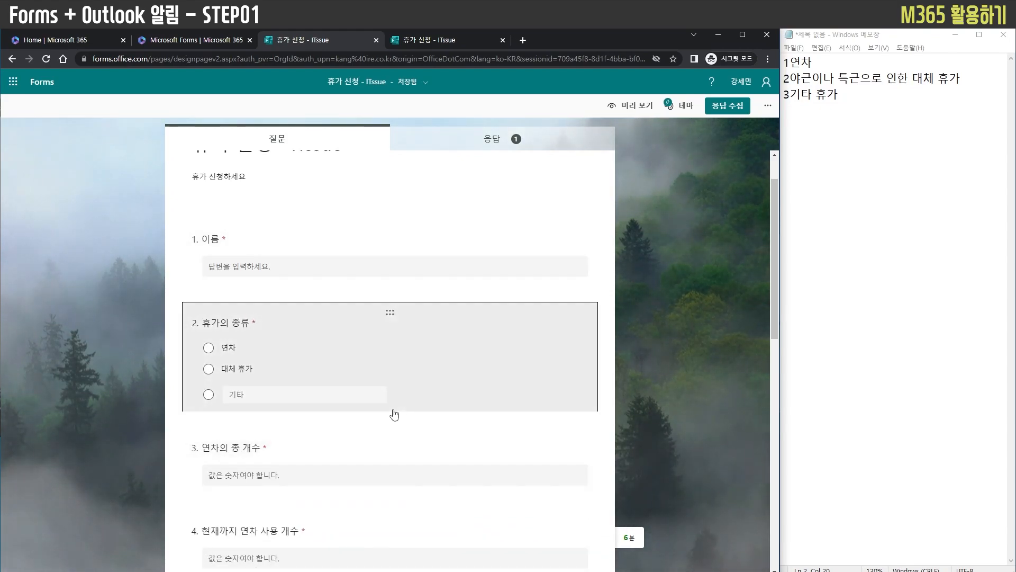
Insert a section break between the 휴가의 종류 question and the 연차의 총 개수 question
{"action": "left_click", "coordinate": [391, 407]}
{"action": "left_click", "coordinate": [233, 517]}
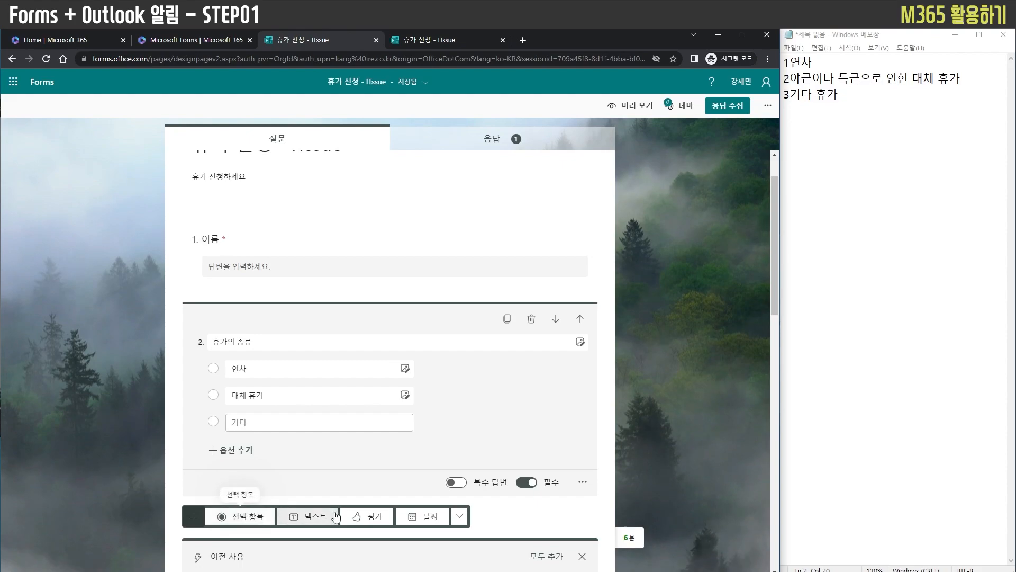
{"action": "left_click", "coordinate": [460, 516]}
{"action": "left_click", "coordinate": [506, 494]}
{"action": "left_click", "coordinate": [668, 412]}
{"action": "scroll", "coordinate": [653, 408], "scroll_direction": "up", "scroll_amount": 7}
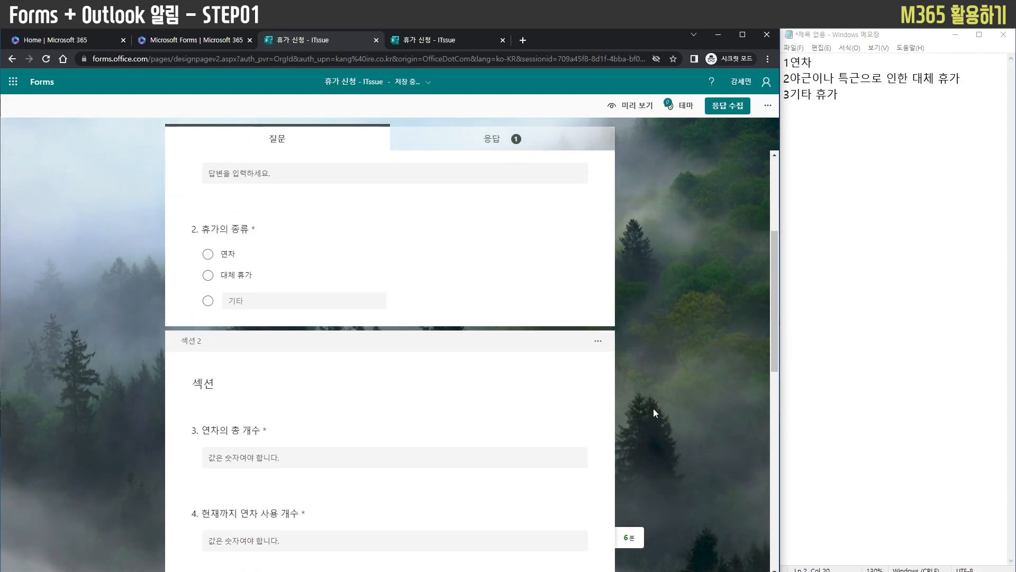
Title the first section 기본 사항
{"action": "left_click", "coordinate": [192, 276]}
{"action": "left_click", "coordinate": [193, 276]}
{"action": "left_click", "coordinate": [198, 276]}
{"action": "left_click", "coordinate": [273, 316]}
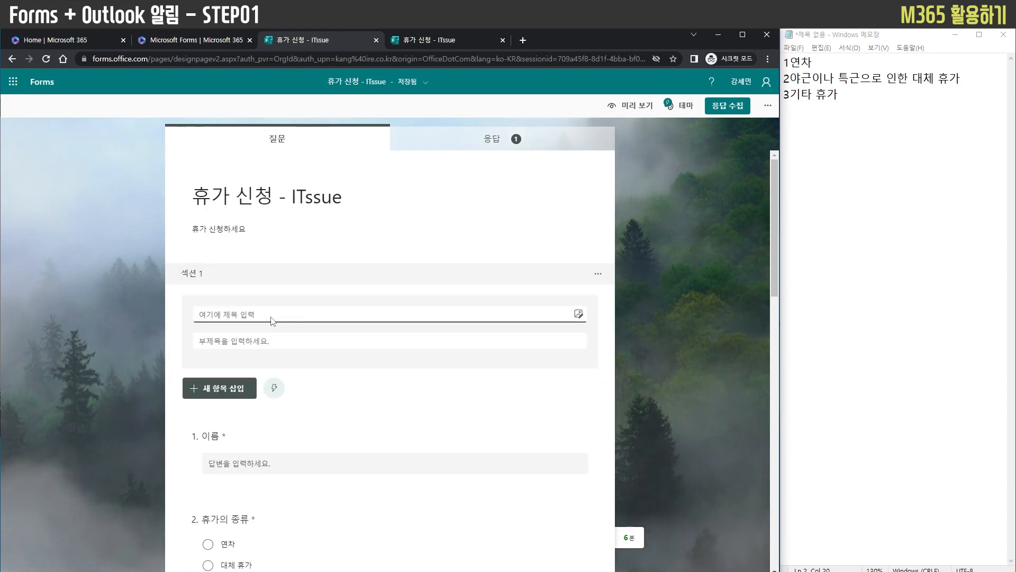
{"action": "type", "text": "연"}
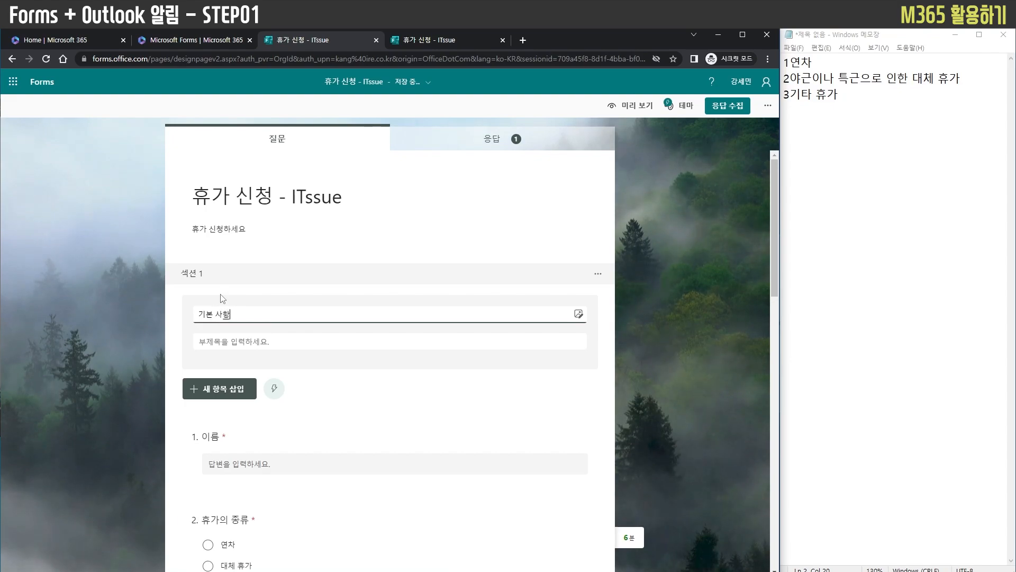
{"action": "left_click", "coordinate": [154, 315]}
Rename the second section, which starts with the 연차의 총 개수 question, as 연차
{"action": "scroll", "coordinate": [145, 329], "scroll_direction": "down", "scroll_amount": 2}
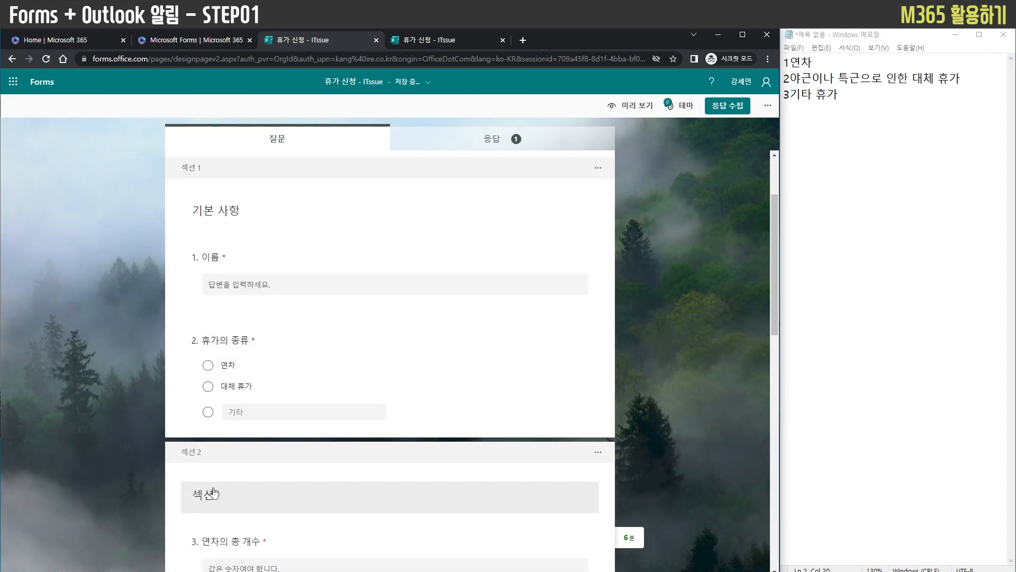
{"action": "left_click", "coordinate": [254, 503]}
{"action": "type", "text": "연차"}
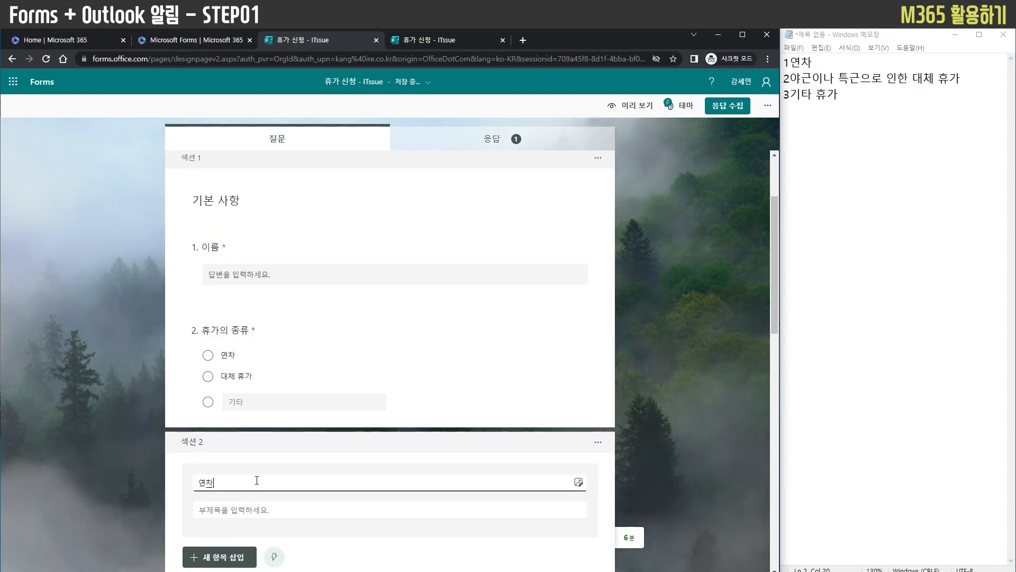
{"action": "left_click", "coordinate": [147, 440]}
Insert another section break directly after the 지원 고객사 question
{"action": "scroll", "coordinate": [147, 441], "scroll_direction": "down", "scroll_amount": 2}
{"action": "scroll", "coordinate": [147, 441], "scroll_direction": "down", "scroll_amount": 3}
{"action": "scroll", "coordinate": [208, 294], "scroll_direction": "up", "scroll_amount": 7}
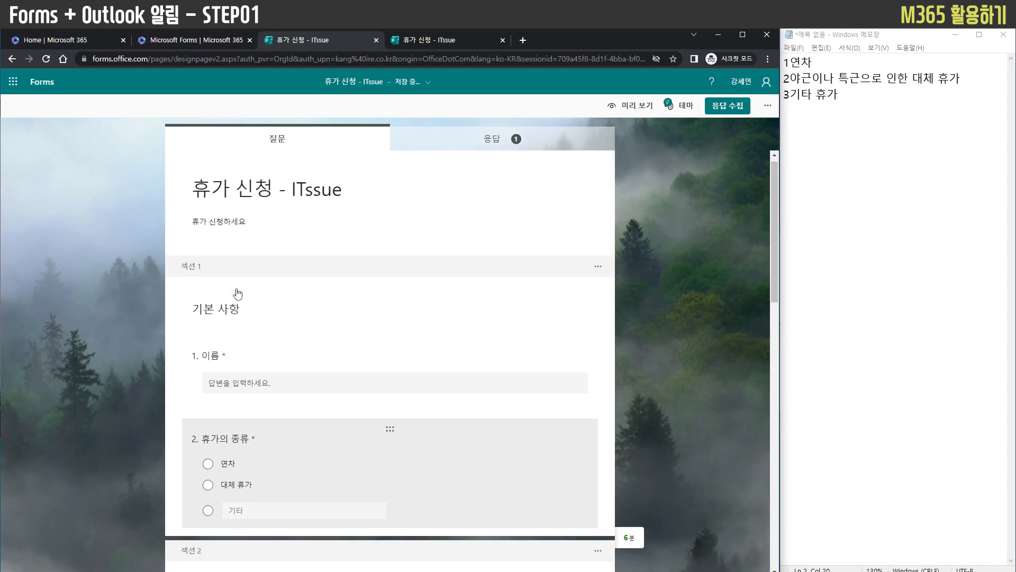
{"action": "scroll", "coordinate": [356, 397], "scroll_direction": "down", "scroll_amount": 6}
{"action": "scroll", "coordinate": [352, 419], "scroll_direction": "down", "scroll_amount": 9}
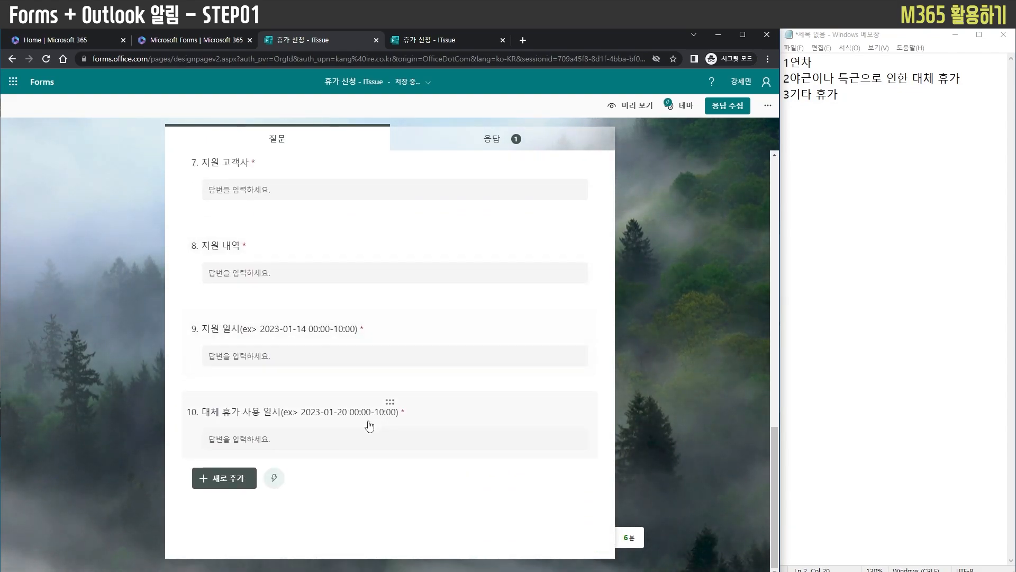
{"action": "scroll", "coordinate": [352, 429], "scroll_direction": "up", "scroll_amount": 5}
{"action": "scroll", "coordinate": [267, 337], "scroll_direction": "up", "scroll_amount": 2}
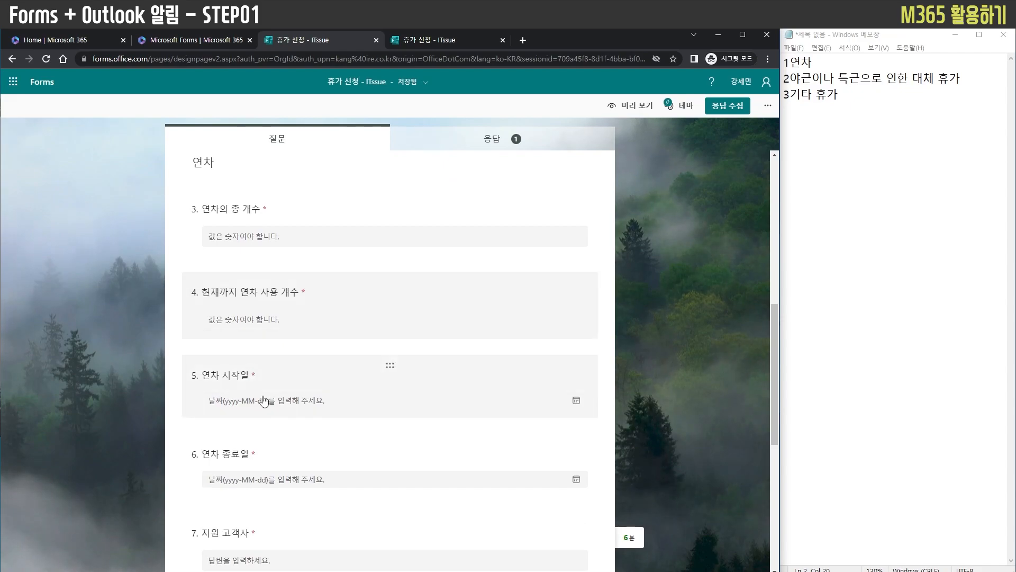
{"action": "scroll", "coordinate": [281, 371], "scroll_direction": "down", "scroll_amount": 3}
{"action": "left_click", "coordinate": [292, 384]}
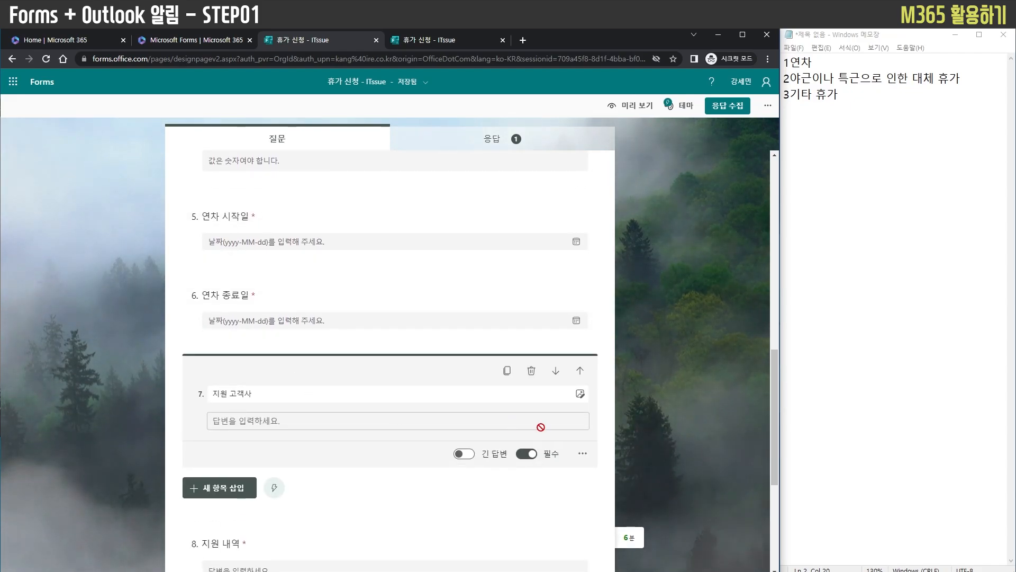
{"action": "left_click", "coordinate": [216, 490]}
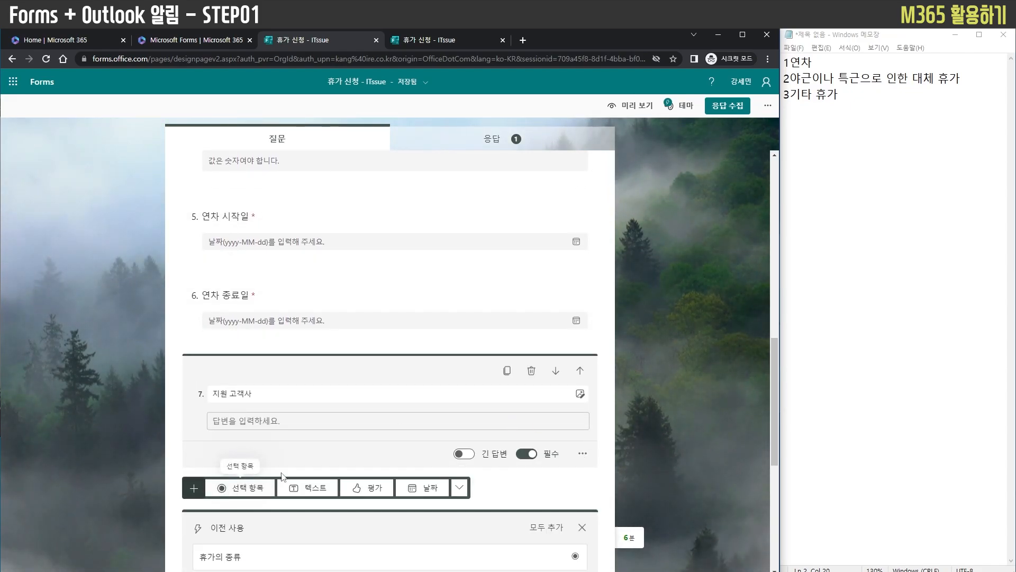
{"action": "left_click", "coordinate": [463, 490]}
{"action": "left_click", "coordinate": [557, 469]}
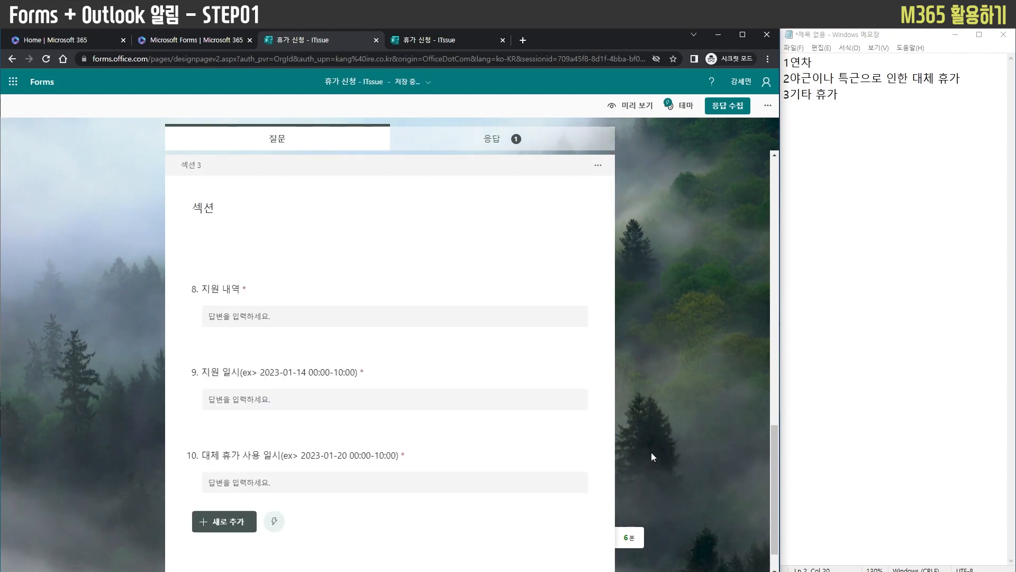
Rename the third section, which starts with the 지원 내역 question, as 대체휴가
{"action": "scroll", "coordinate": [645, 449], "scroll_direction": "up", "scroll_amount": 10}
{"action": "scroll", "coordinate": [237, 332], "scroll_direction": "up", "scroll_amount": 5}
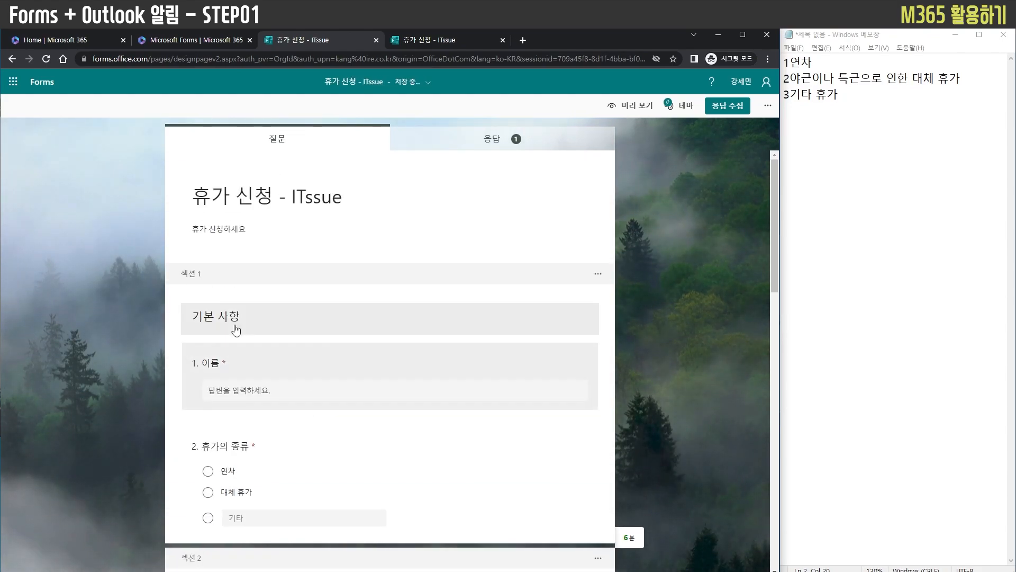
{"action": "scroll", "coordinate": [286, 415], "scroll_direction": "down", "scroll_amount": 3}
{"action": "scroll", "coordinate": [237, 442], "scroll_direction": "down", "scroll_amount": 9}
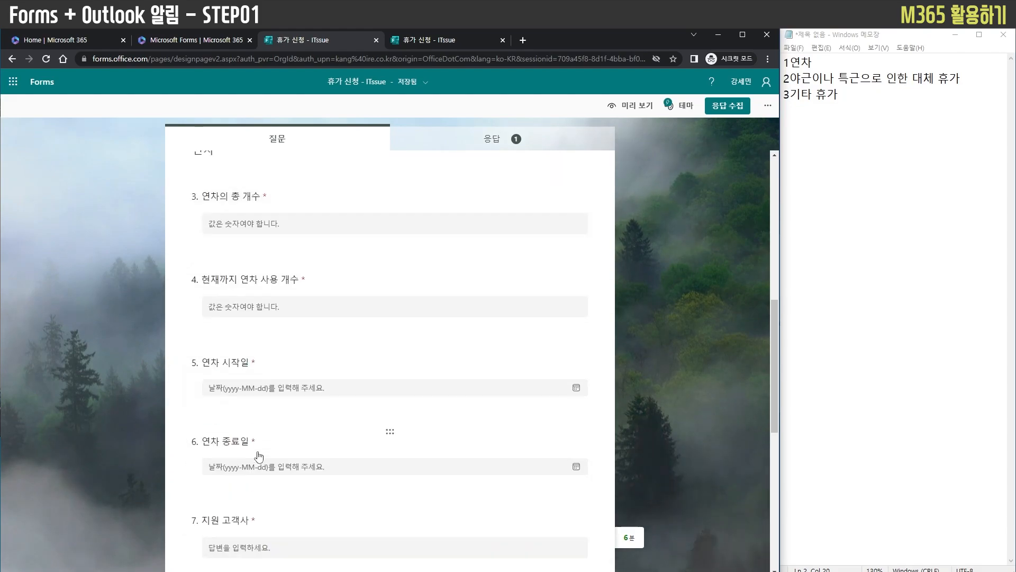
{"action": "left_click", "coordinate": [212, 455]}
{"action": "double_click", "coordinate": [223, 450]}
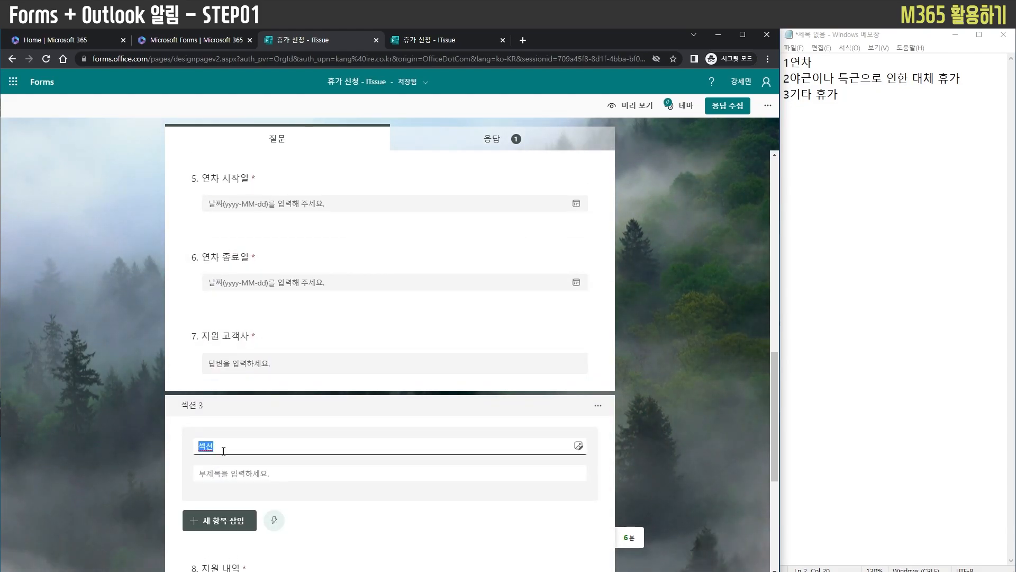
{"action": "type", "text": "댗"}
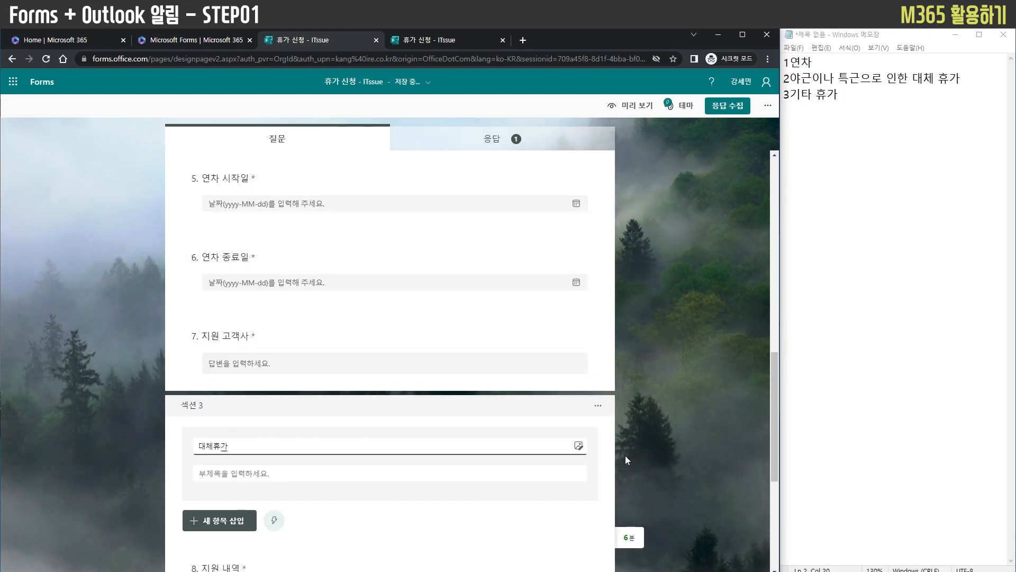
{"action": "left_click", "coordinate": [730, 460]}
Move the 지원 고객사 question from the 연차 section into the 대체휴가 section, above the 지원 내역 question
{"action": "scroll", "coordinate": [701, 445], "scroll_direction": "down", "scroll_amount": 5}
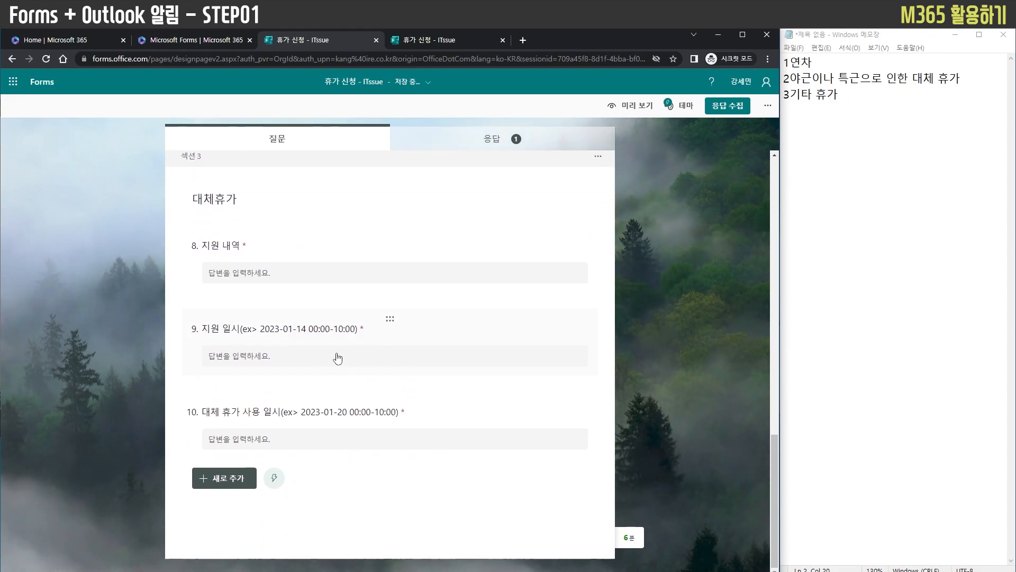
{"action": "scroll", "coordinate": [340, 356], "scroll_direction": "up", "scroll_amount": 10}
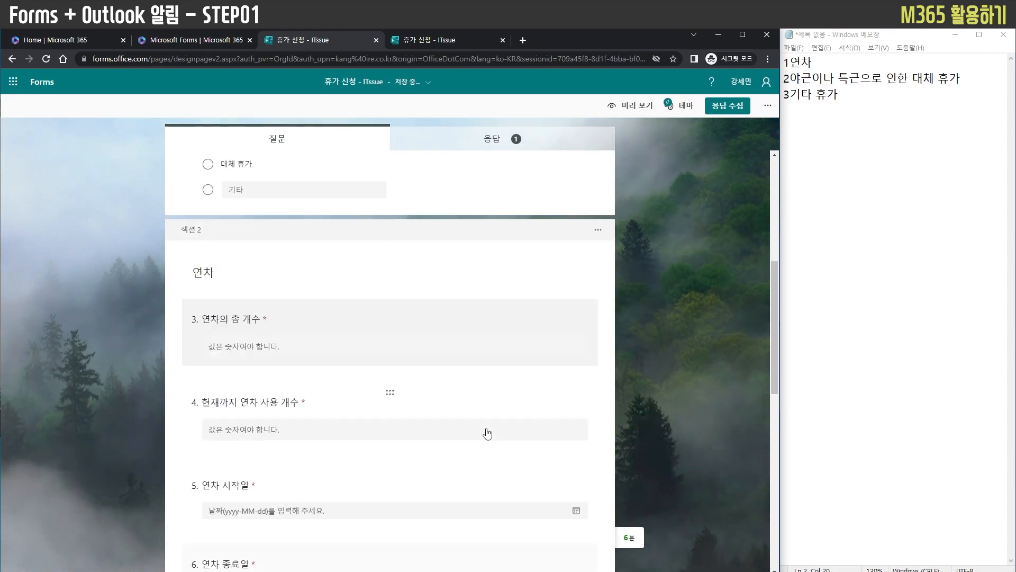
{"action": "scroll", "coordinate": [472, 440], "scroll_direction": "down", "scroll_amount": 7}
{"action": "left_click_drag", "start_coordinate": [390, 347], "coordinate": [390, 407]}
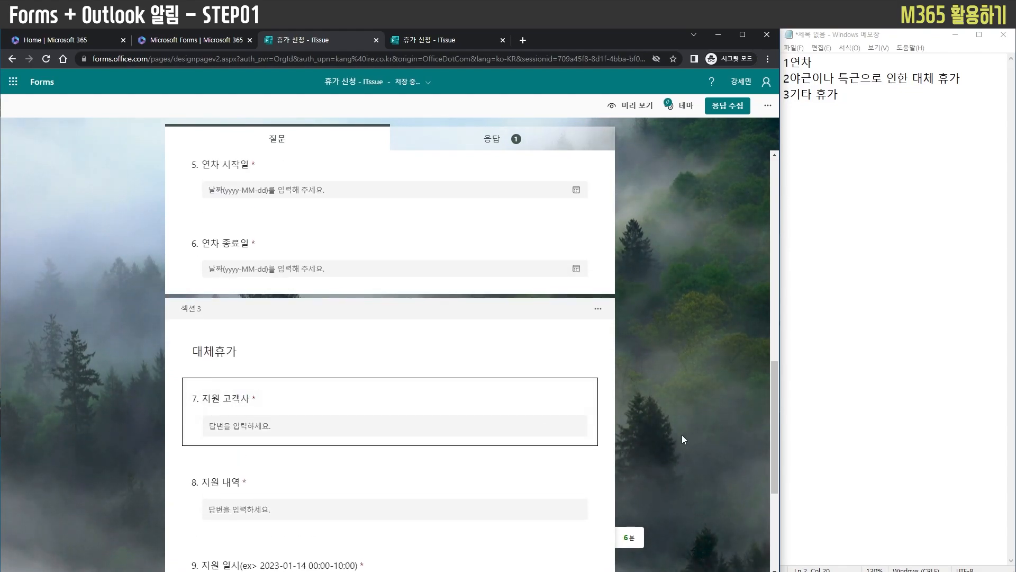
{"action": "scroll", "coordinate": [691, 430], "scroll_direction": "down", "scroll_amount": 4}
{"action": "scroll", "coordinate": [691, 438], "scroll_direction": "up", "scroll_amount": 7}
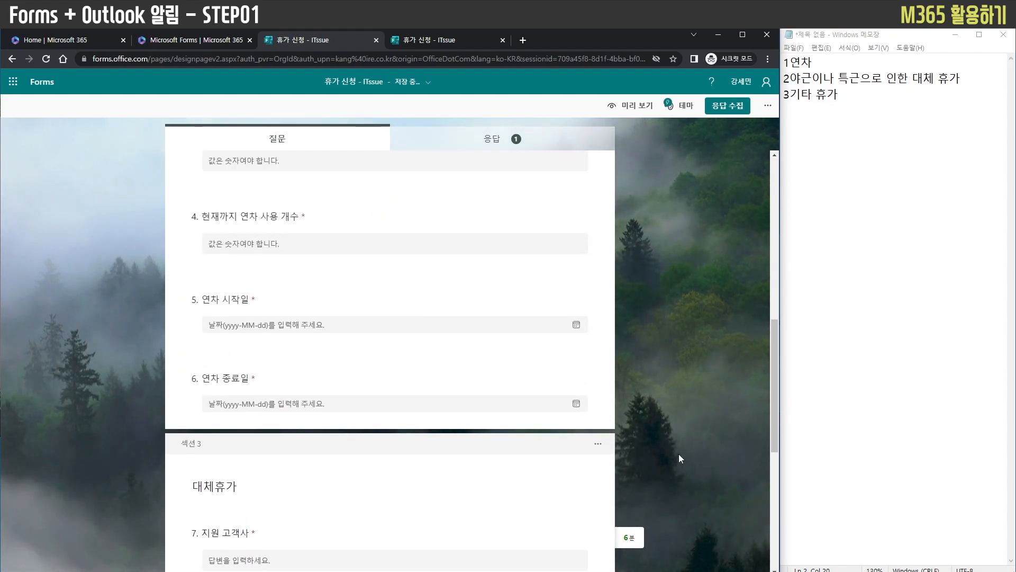
Open the branching options for the 휴가의 종류 question in the 기본 사항 section
{"action": "scroll", "coordinate": [679, 453], "scroll_direction": "up", "scroll_amount": 10}
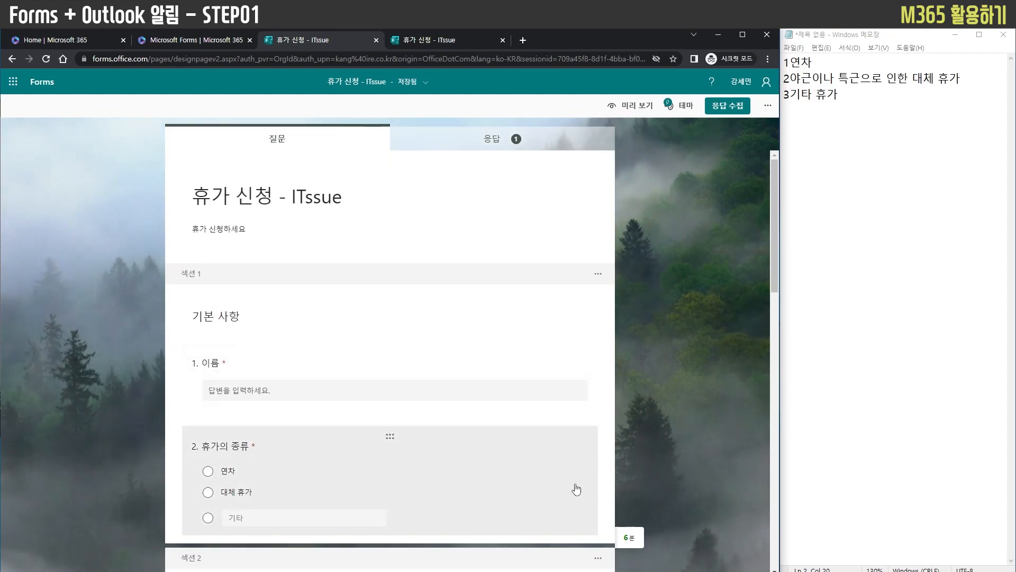
{"action": "scroll", "coordinate": [211, 478], "scroll_direction": "down", "scroll_amount": 3}
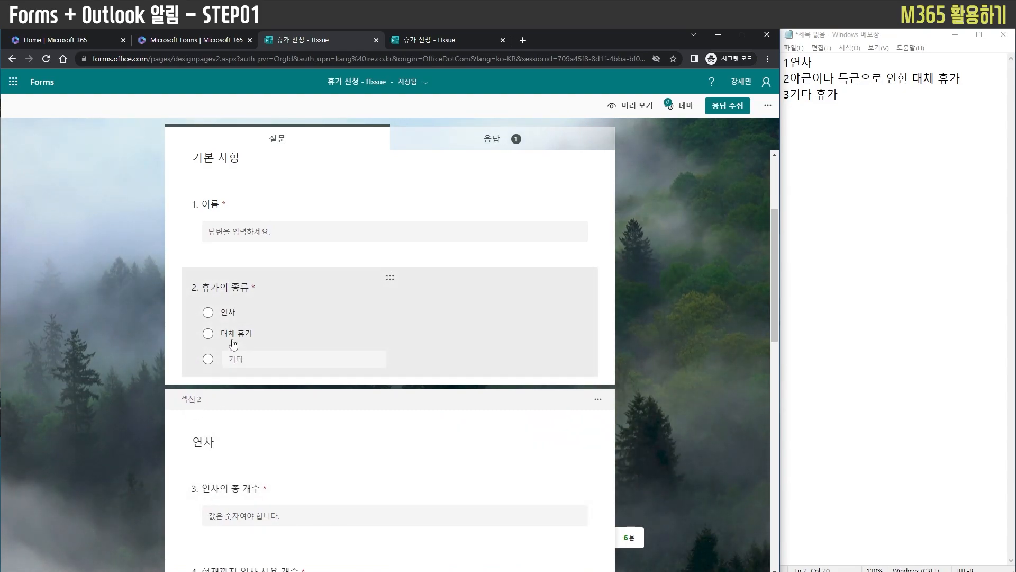
{"action": "scroll", "coordinate": [223, 393], "scroll_direction": "down", "scroll_amount": 9}
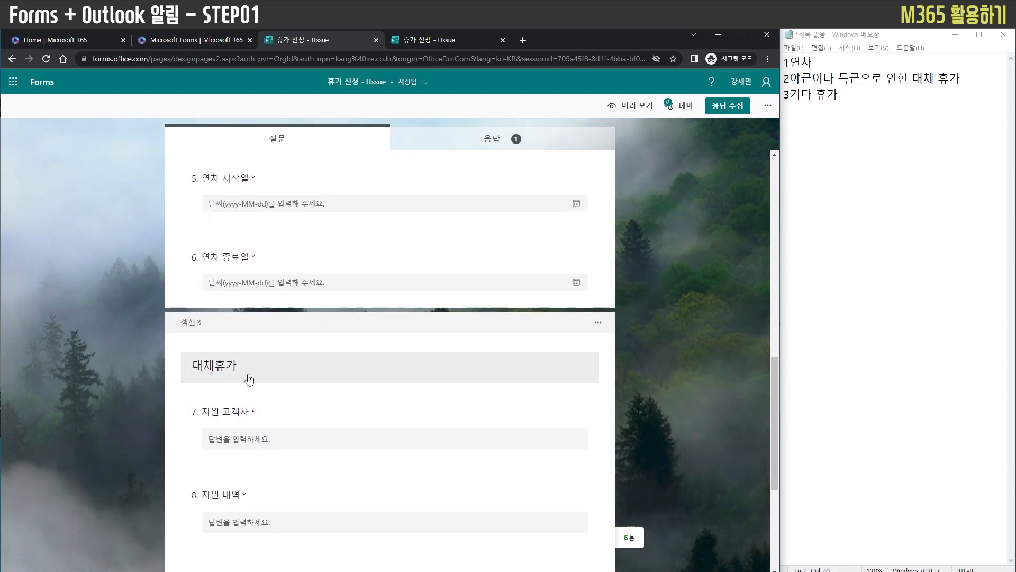
{"action": "scroll", "coordinate": [363, 404], "scroll_direction": "up", "scroll_amount": 12}
{"action": "left_click", "coordinate": [411, 467]}
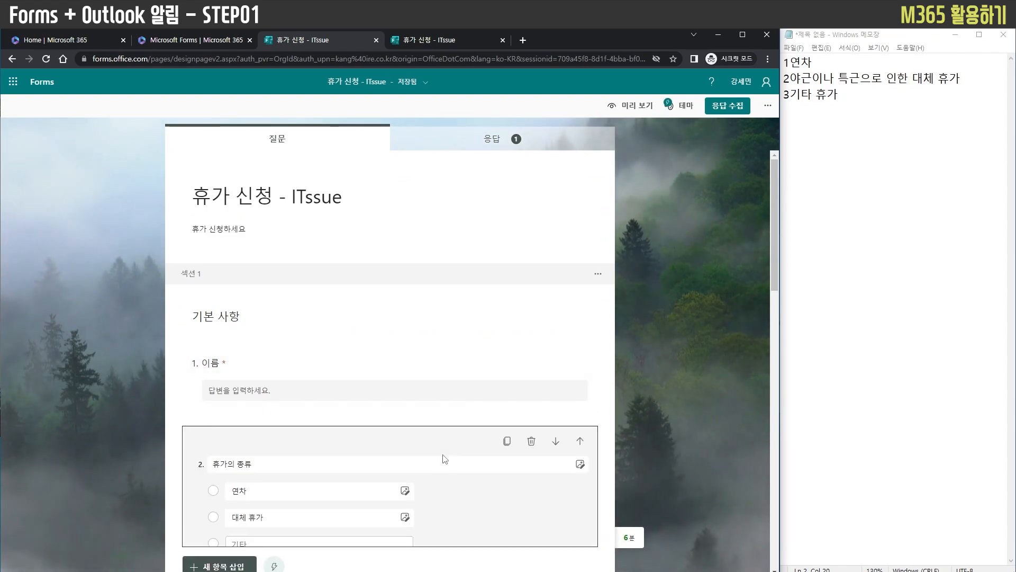
{"action": "left_click", "coordinate": [584, 515]}
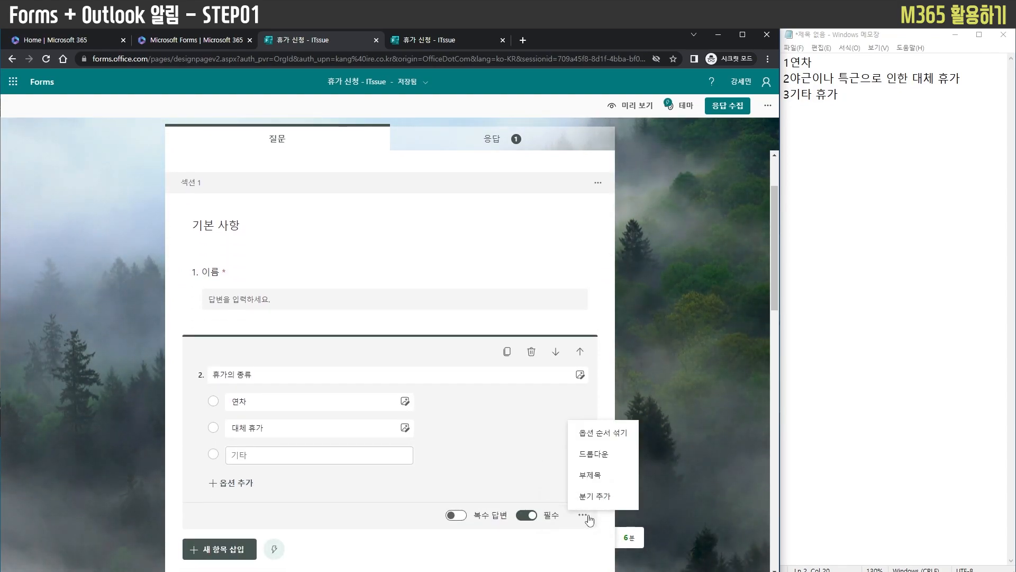
{"action": "left_click", "coordinate": [598, 495]}
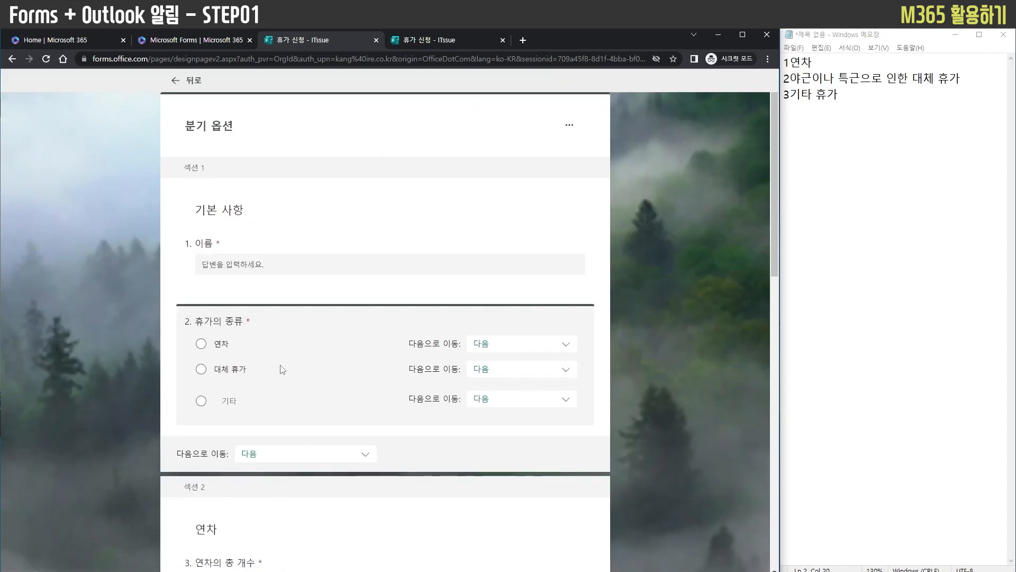
Branch the 연차 option to section 2. 연차 and the 대체 휴가 option to section 3. 대체휴가, and return to the question editor
{"action": "left_click", "coordinate": [504, 353]}
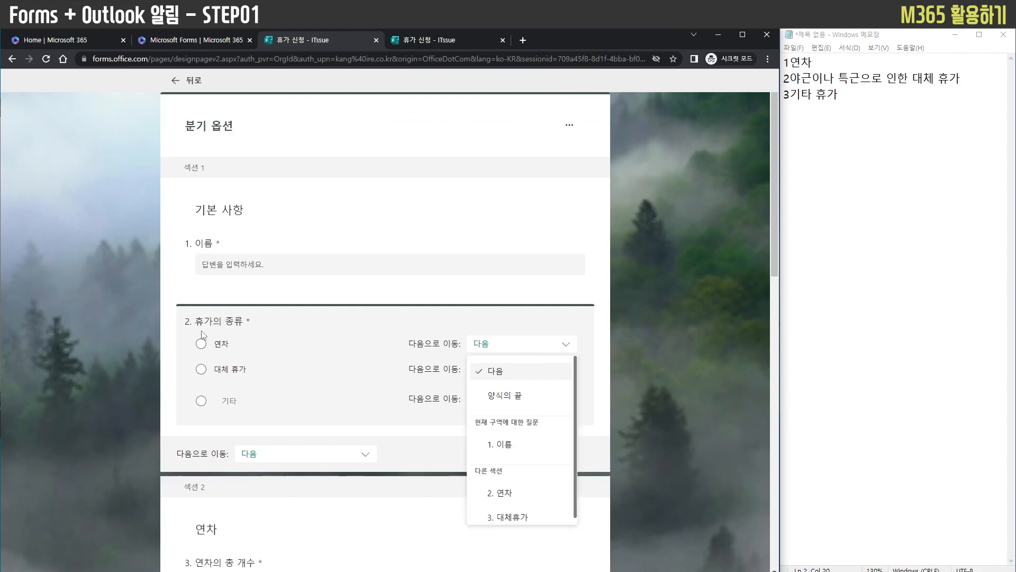
{"action": "scroll", "coordinate": [540, 450], "scroll_direction": "down", "scroll_amount": 1}
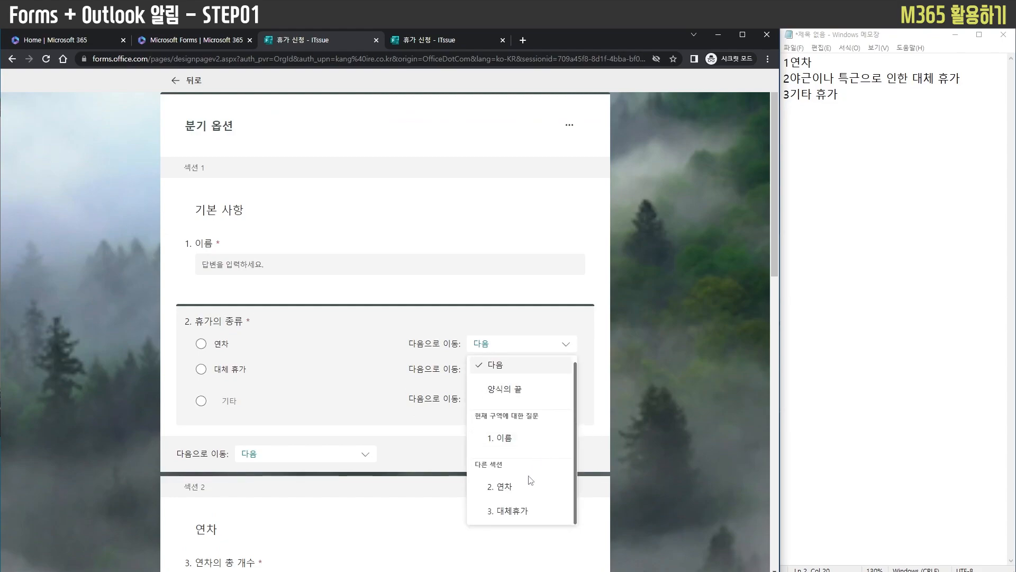
{"action": "left_click", "coordinate": [525, 489]}
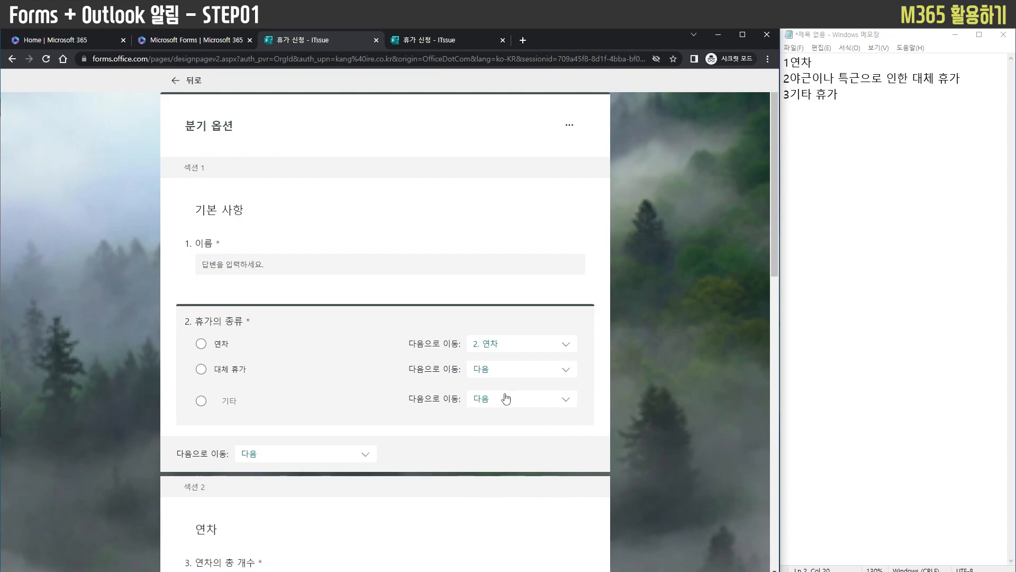
{"action": "left_click", "coordinate": [522, 378]}
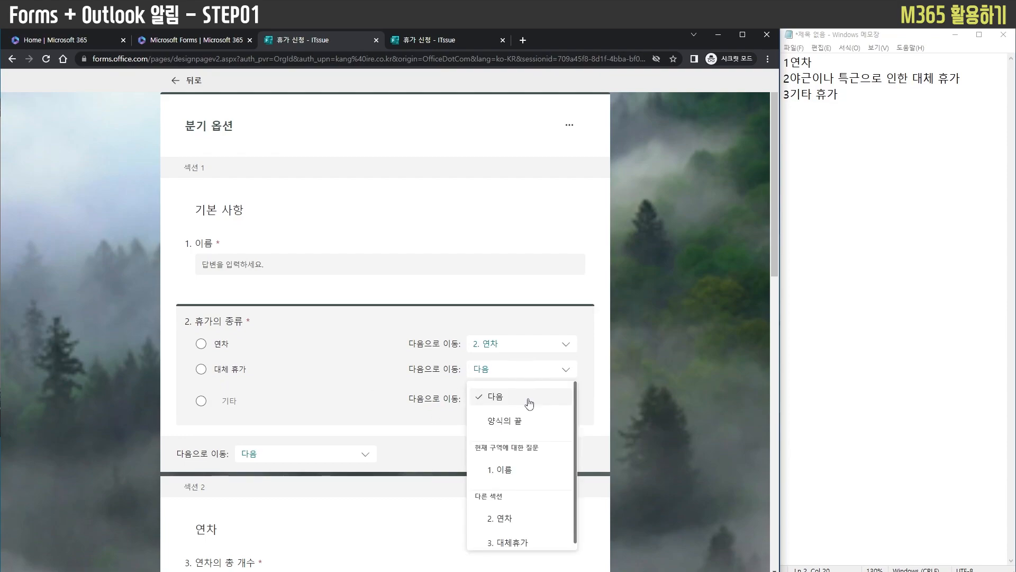
{"action": "left_click", "coordinate": [525, 536]}
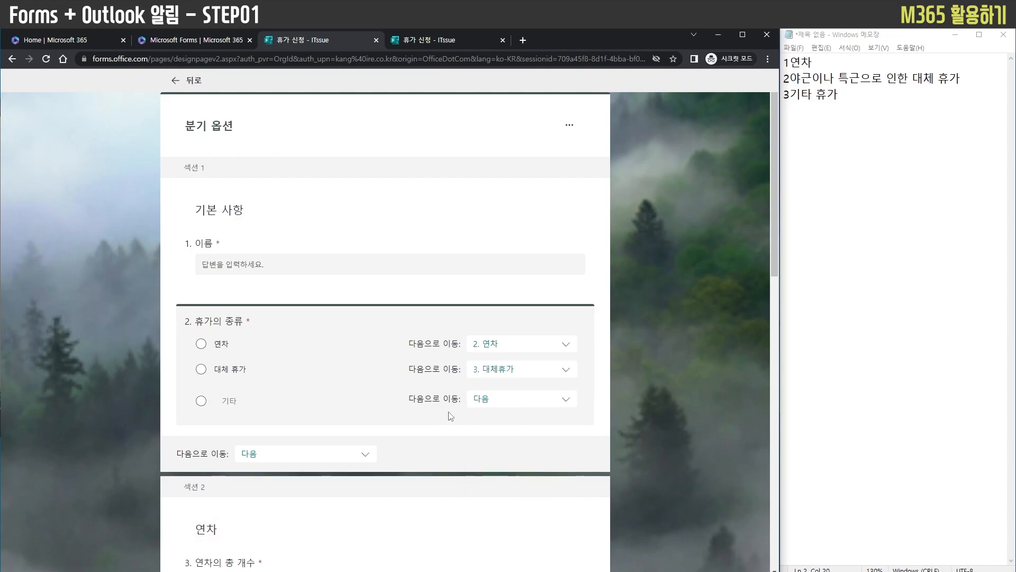
{"action": "scroll", "coordinate": [260, 406], "scroll_direction": "down", "scroll_amount": 6}
{"action": "scroll", "coordinate": [483, 431], "scroll_direction": "up", "scroll_amount": 6}
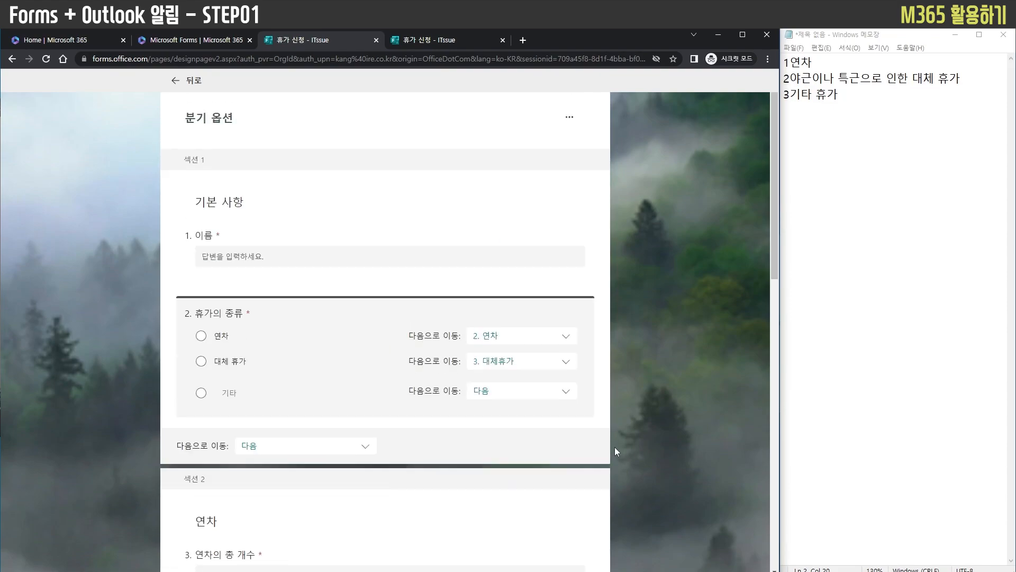
{"action": "scroll", "coordinate": [661, 443], "scroll_direction": "down", "scroll_amount": 15}
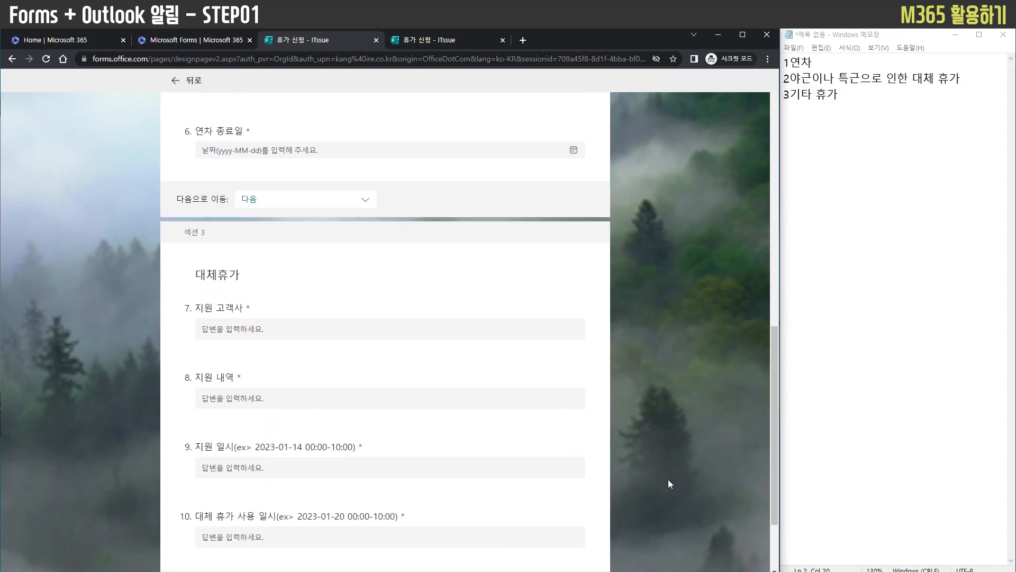
{"action": "scroll", "coordinate": [634, 415], "scroll_direction": "up", "scroll_amount": 15}
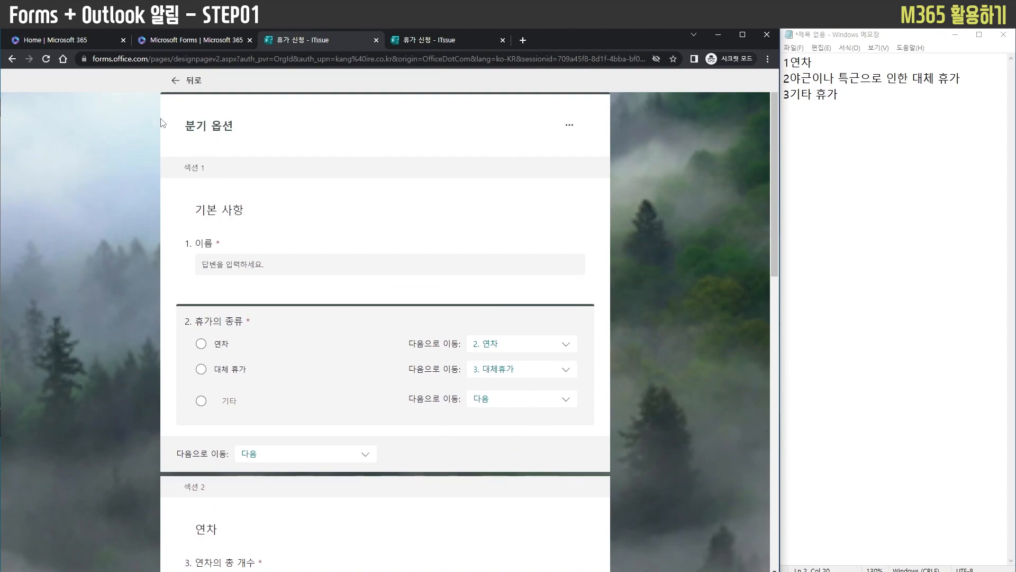
{"action": "left_click", "coordinate": [188, 81]}
Add a text question titled 대체 휴가 at the end of the form, after the 대체 휴가 사용 일시 question
{"action": "scroll", "coordinate": [386, 487], "scroll_direction": "down", "scroll_amount": 15}
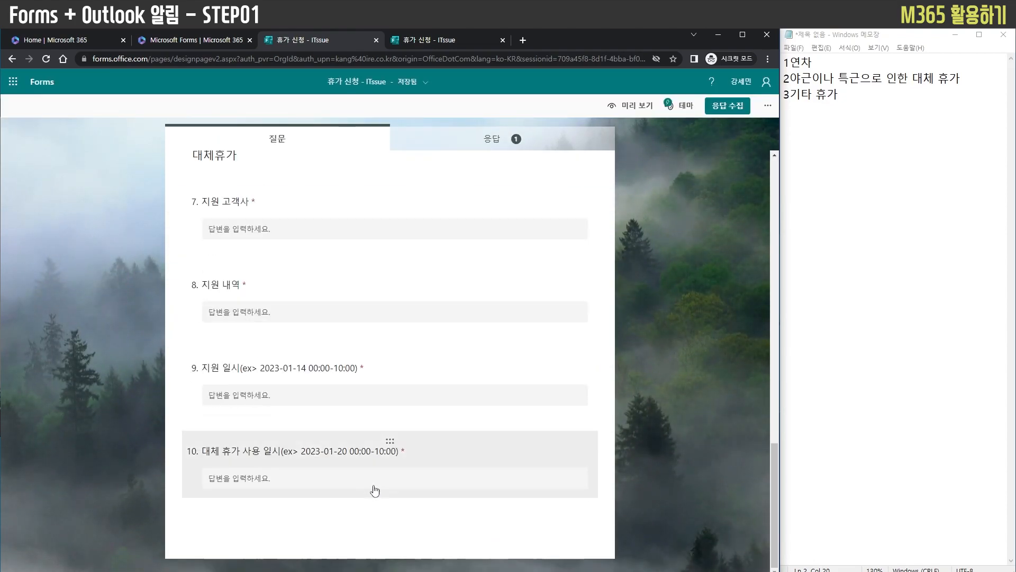
{"action": "left_click", "coordinate": [297, 518]}
{"action": "left_click", "coordinate": [214, 549]}
{"action": "left_click", "coordinate": [305, 403]}
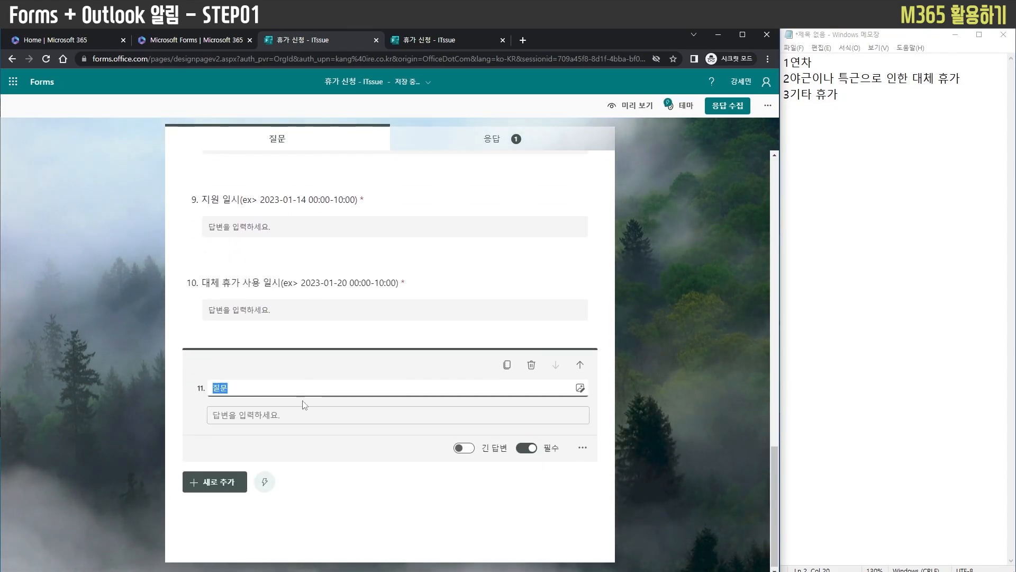
{"action": "type", "text": "대체 휴가"}
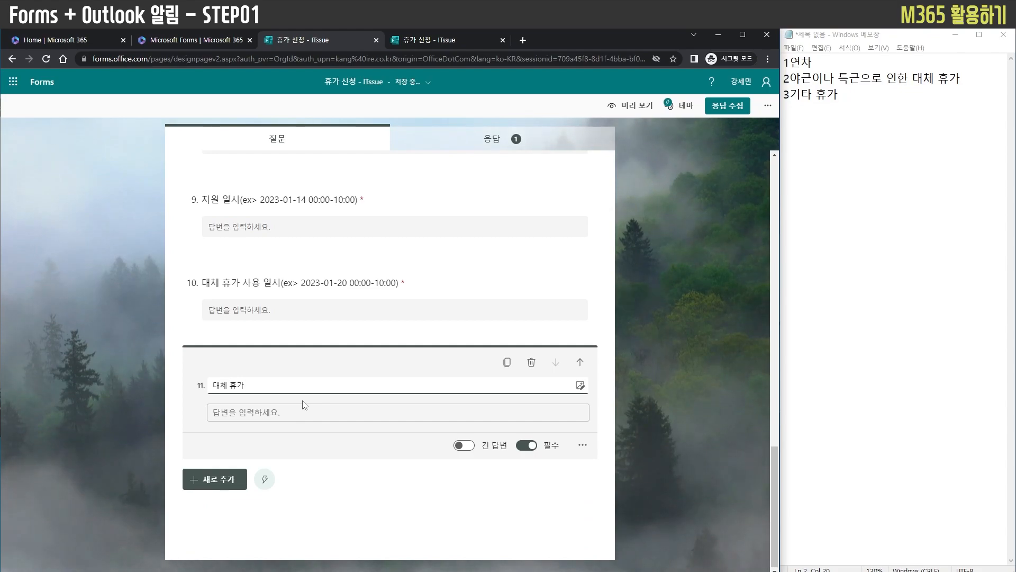
{"action": "left_click", "coordinate": [305, 471]}
{"action": "left_click", "coordinate": [339, 415]}
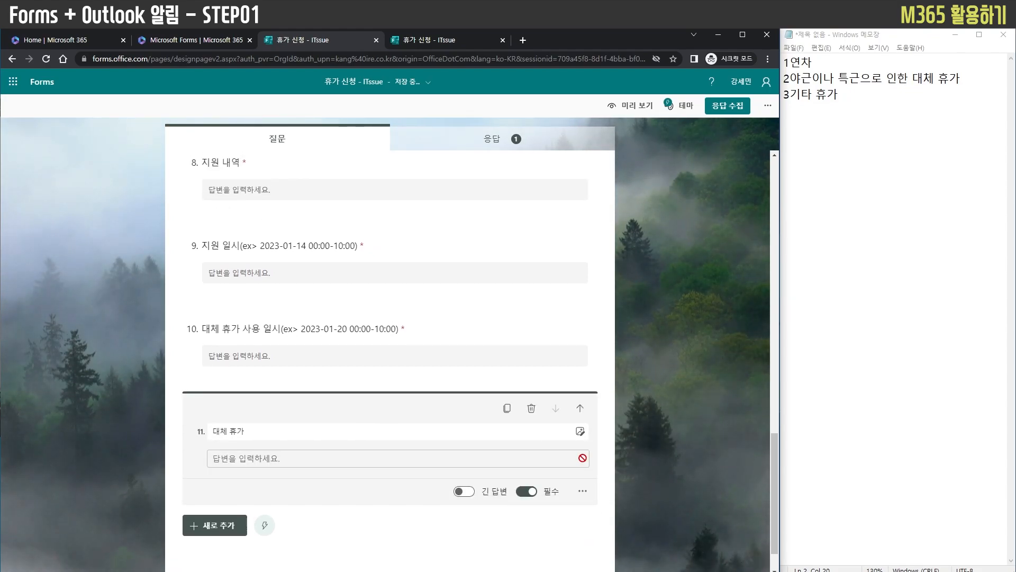
Add a fourth section at the end of the form and move the 대체 휴가 text question into it
{"action": "left_click", "coordinate": [584, 492]}
{"action": "left_click", "coordinate": [637, 420]}
{"action": "left_click", "coordinate": [205, 479]}
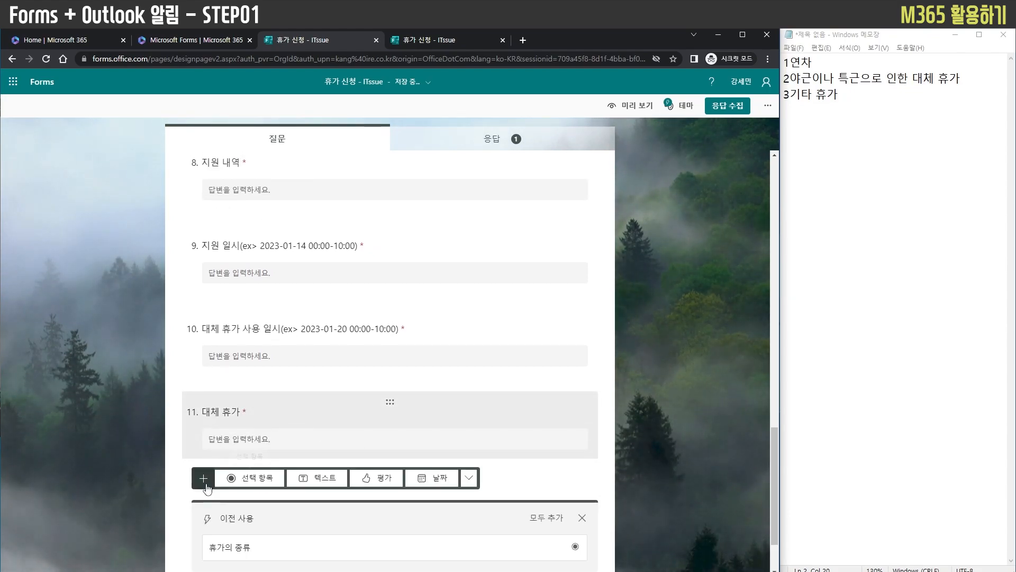
{"action": "left_click", "coordinate": [469, 479]}
{"action": "left_click", "coordinate": [494, 448]}
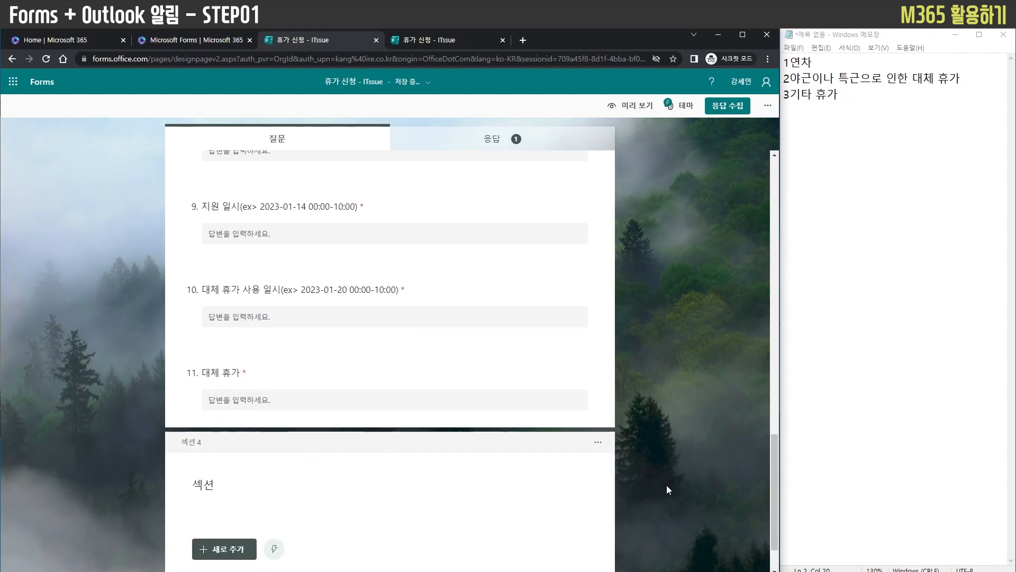
{"action": "left_click_drag", "start_coordinate": [396, 371], "coordinate": [386, 410]}
Rename the fourth section as 대체 휴가
{"action": "left_click", "coordinate": [212, 434]}
{"action": "double_click", "coordinate": [212, 434]}
{"action": "type", "text": "대체휴"}
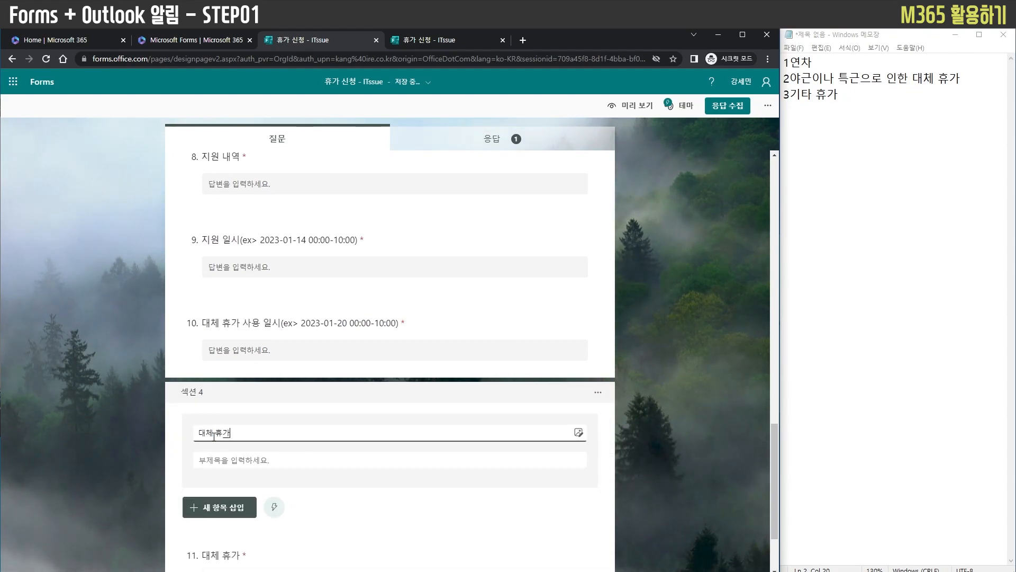
{"action": "type", "text": "가"}
{"action": "left_click", "coordinate": [85, 461]}
Branch the 기타 option of the 휴가의 종류 question to section 4. 대체 휴가
{"action": "scroll", "coordinate": [311, 440], "scroll_direction": "up", "scroll_amount": 3}
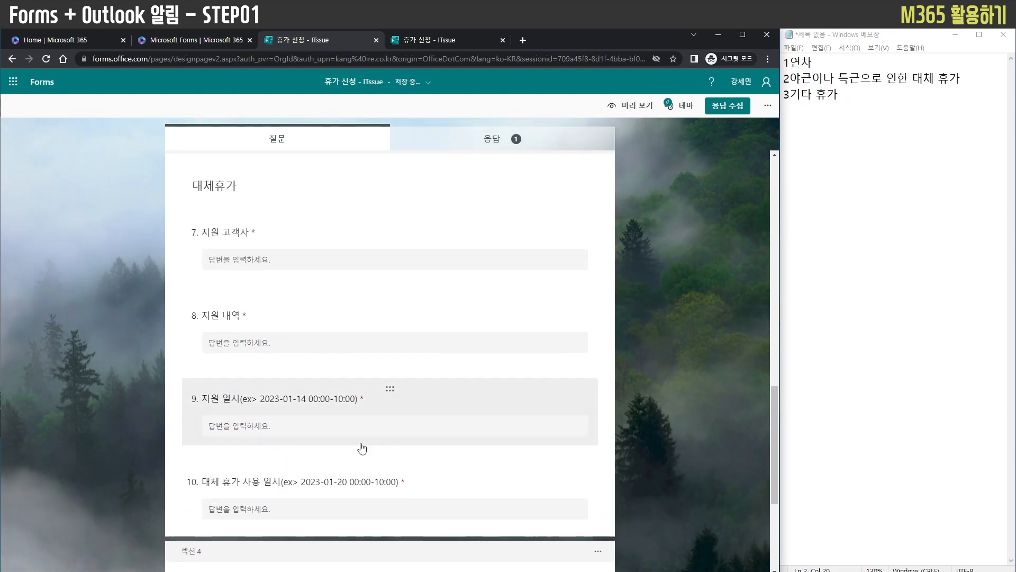
{"action": "scroll", "coordinate": [312, 440], "scroll_direction": "up", "scroll_amount": 10}
{"action": "left_click", "coordinate": [539, 337]}
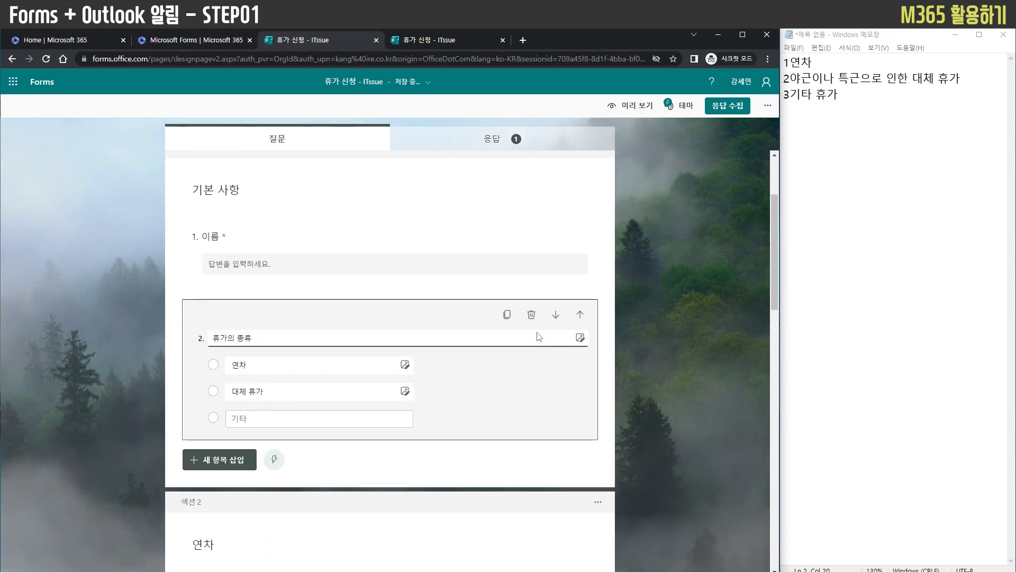
{"action": "left_click", "coordinate": [585, 478]}
{"action": "left_click", "coordinate": [601, 462]}
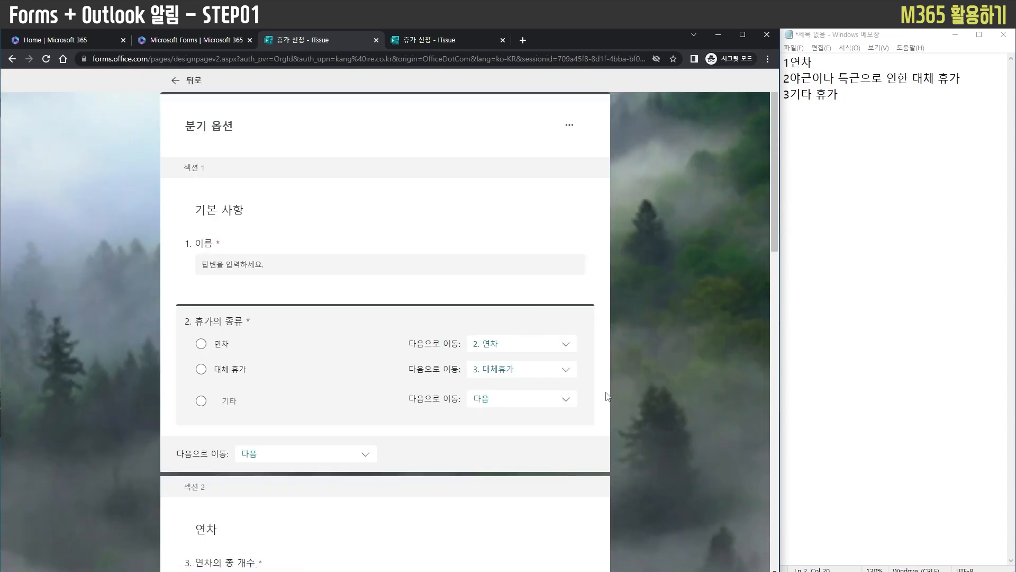
{"action": "left_click", "coordinate": [481, 401]}
{"action": "scroll", "coordinate": [512, 361], "scroll_direction": "down", "scroll_amount": 1}
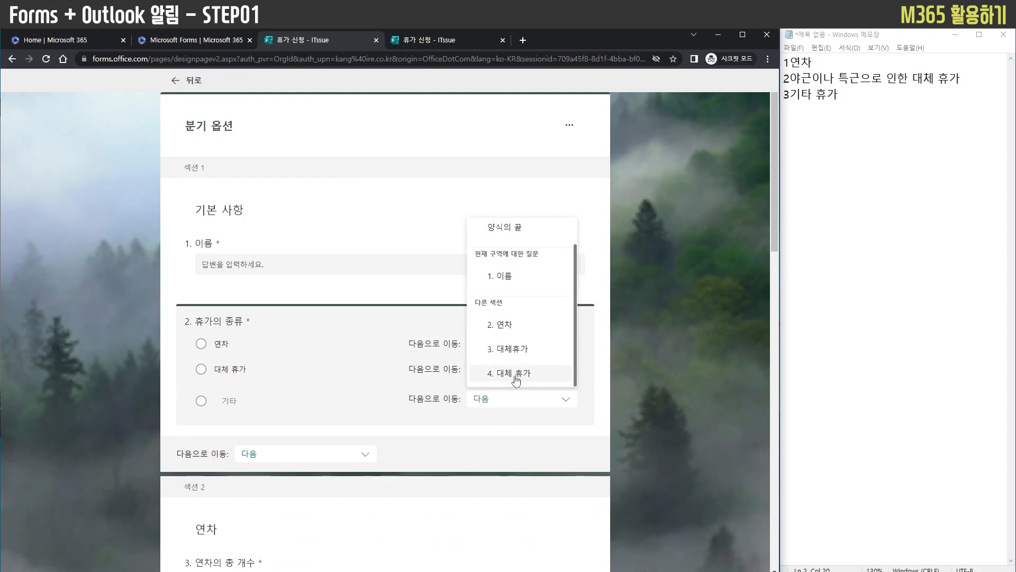
{"action": "left_click", "coordinate": [516, 374]}
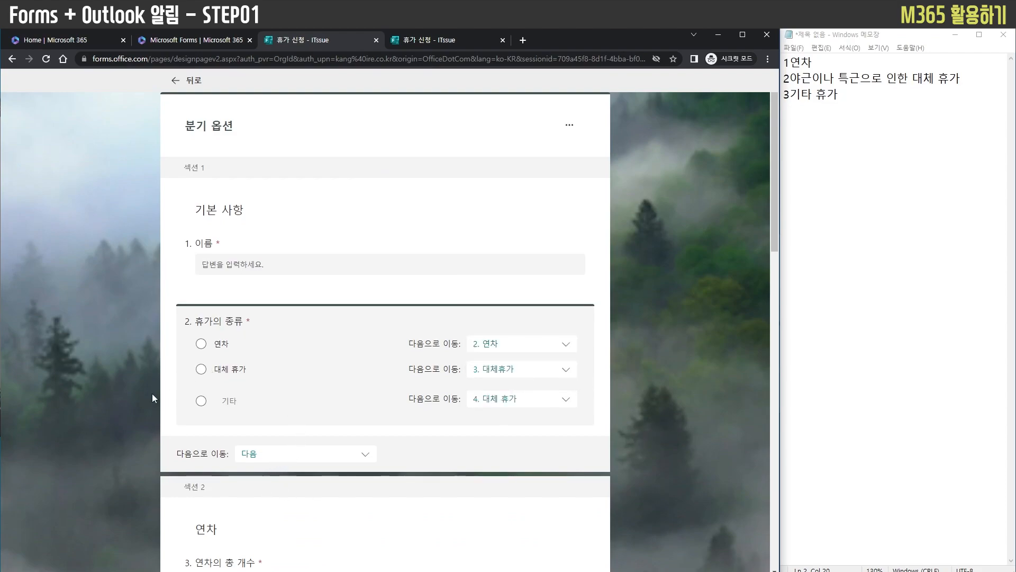
{"action": "scroll", "coordinate": [153, 388], "scroll_direction": "down", "scroll_amount": 4}
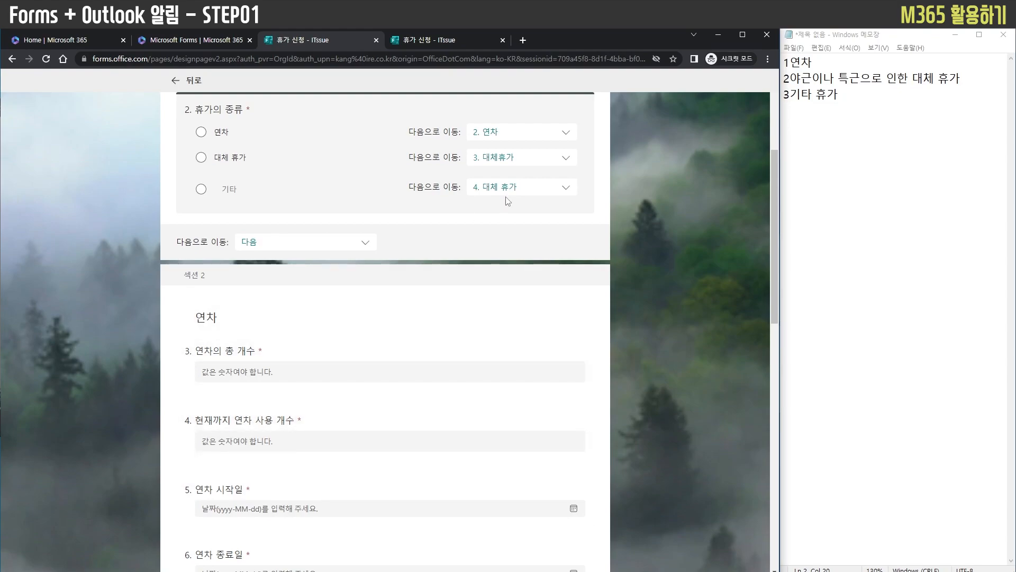
{"action": "scroll", "coordinate": [468, 267], "scroll_direction": "down", "scroll_amount": 3}
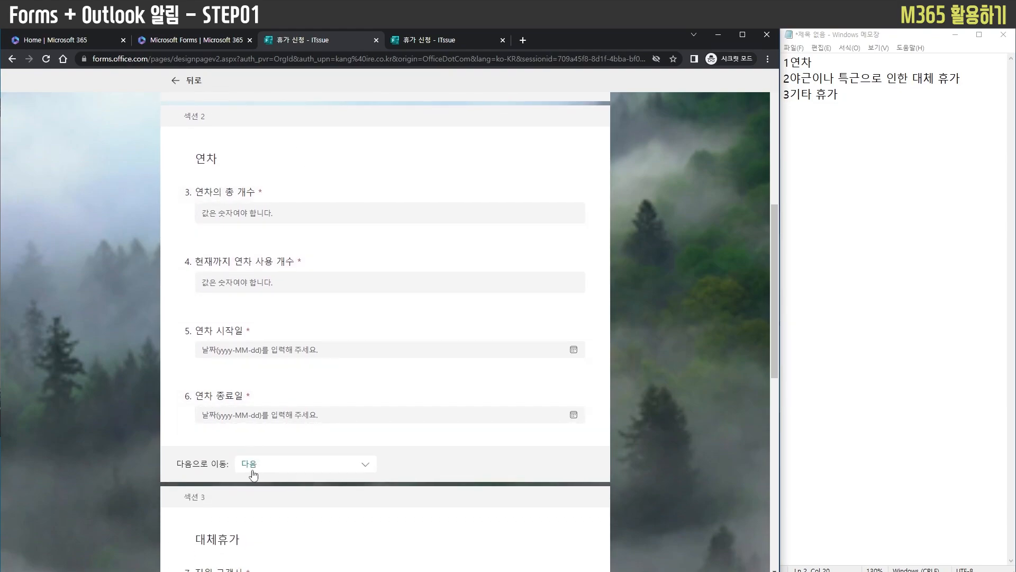
{"action": "left_click", "coordinate": [292, 464]}
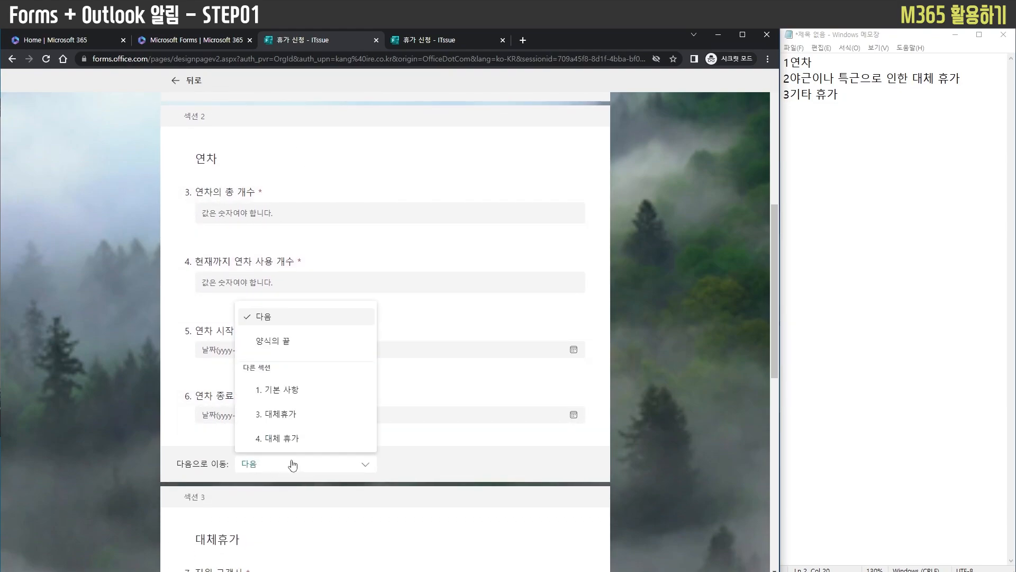
{"action": "left_click", "coordinate": [298, 349]}
{"action": "scroll", "coordinate": [680, 462], "scroll_direction": "up", "scroll_amount": 1}
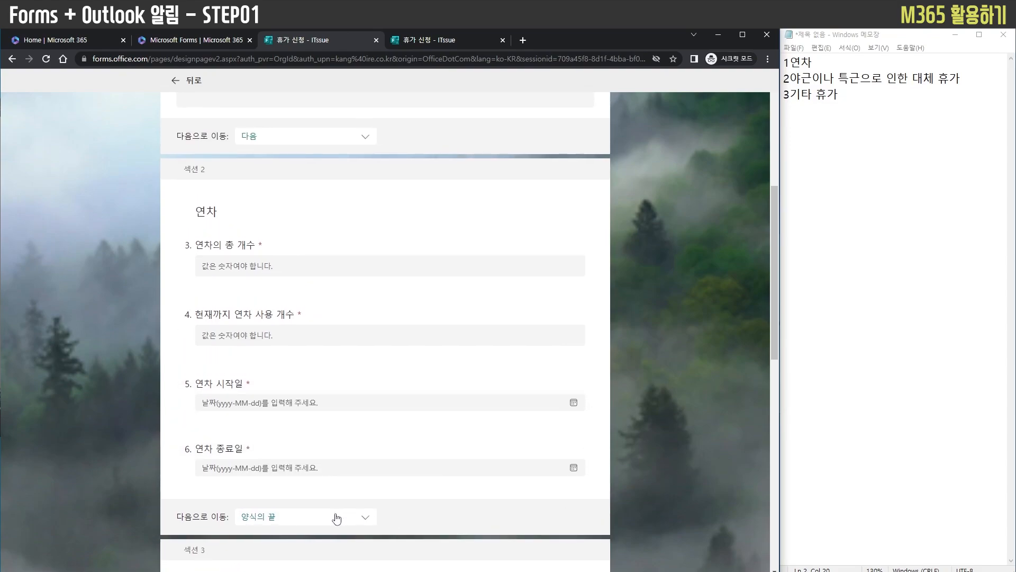
{"action": "left_click", "coordinate": [320, 523]}
{"action": "left_click", "coordinate": [311, 371]}
Set section 2, 연차, to go to 양식의 끝 after its last question
{"action": "scroll", "coordinate": [304, 423], "scroll_direction": "down", "scroll_amount": 2}
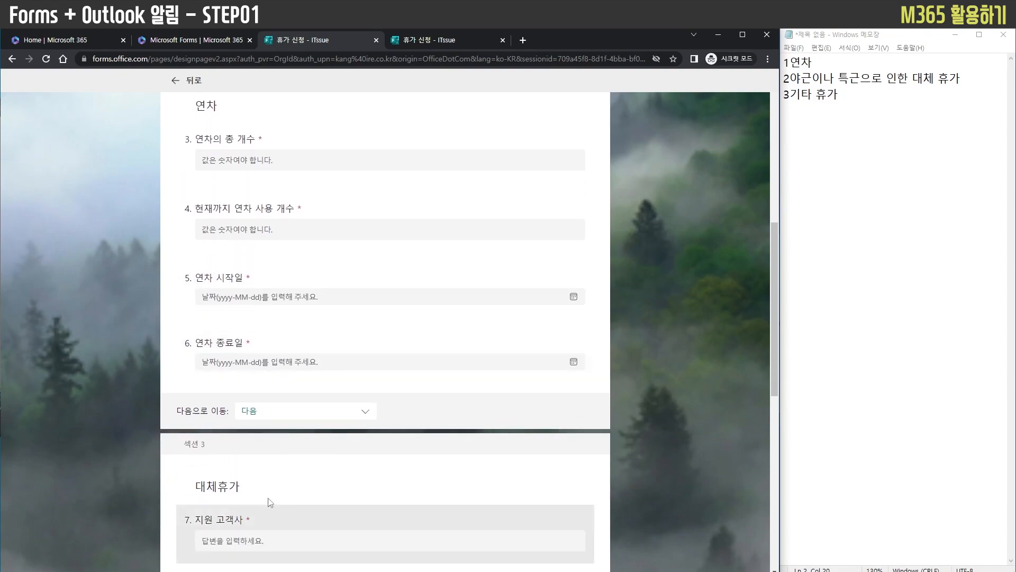
{"action": "left_click", "coordinate": [305, 411]}
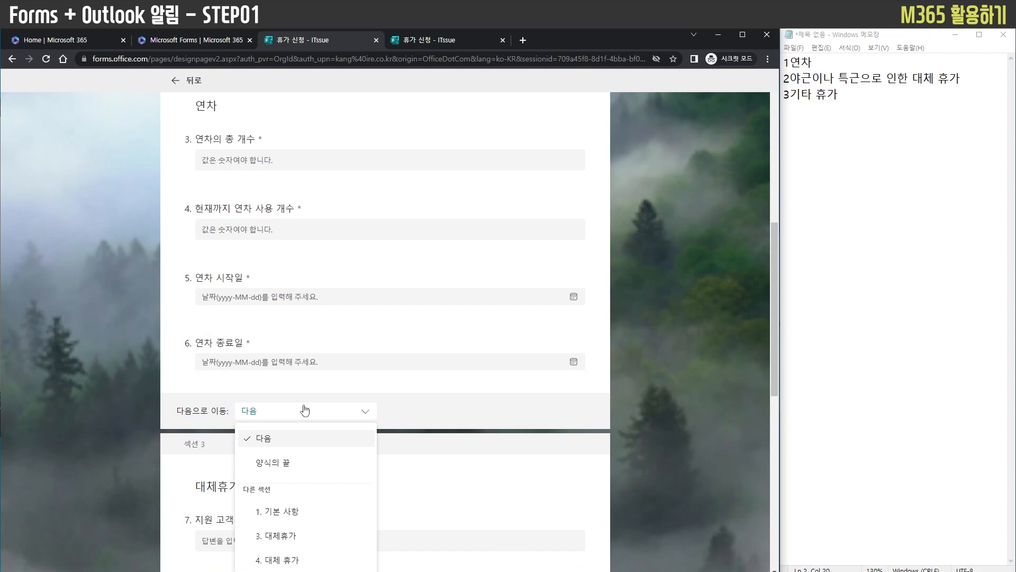
{"action": "left_click", "coordinate": [309, 463]}
Set both section 3, 대체휴가, and section 4, 대체 휴가, to go to 양식의 끝 after their last questions
{"action": "scroll", "coordinate": [682, 440], "scroll_direction": "down", "scroll_amount": 6}
{"action": "left_click", "coordinate": [263, 486]}
{"action": "left_click", "coordinate": [295, 363]}
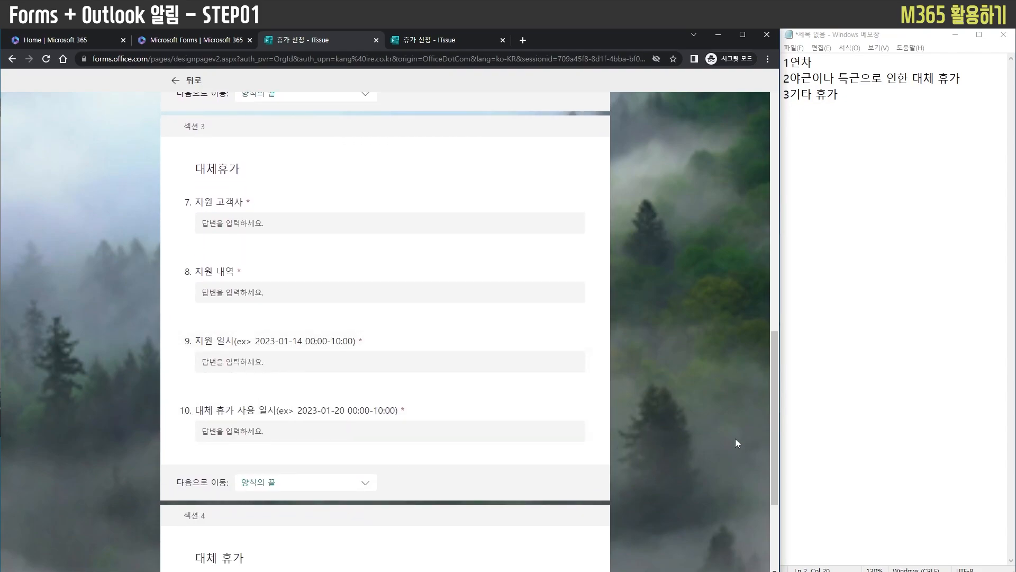
{"action": "scroll", "coordinate": [638, 469], "scroll_direction": "down", "scroll_amount": 3}
{"action": "left_click", "coordinate": [323, 486]}
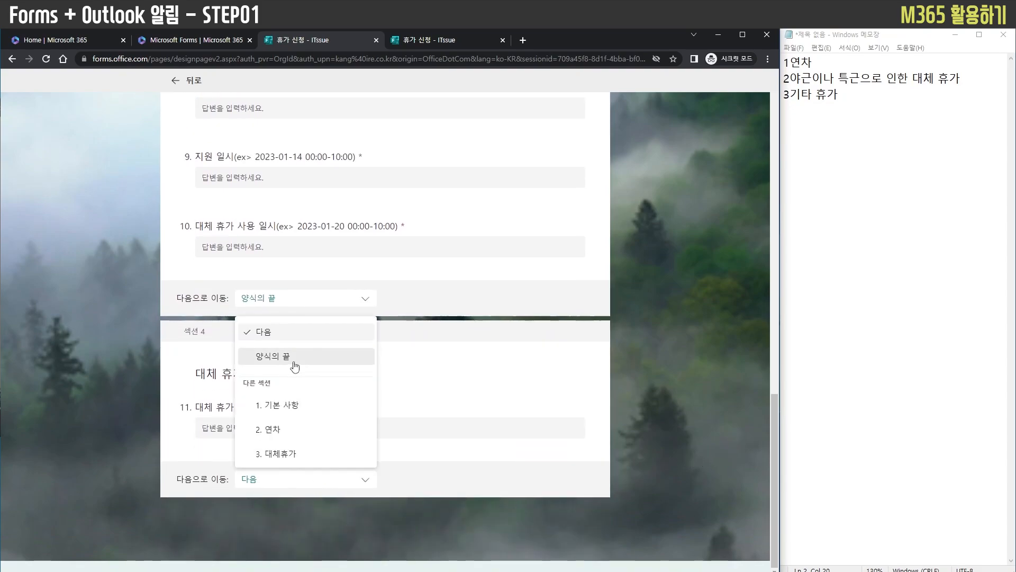
{"action": "left_click", "coordinate": [328, 361]}
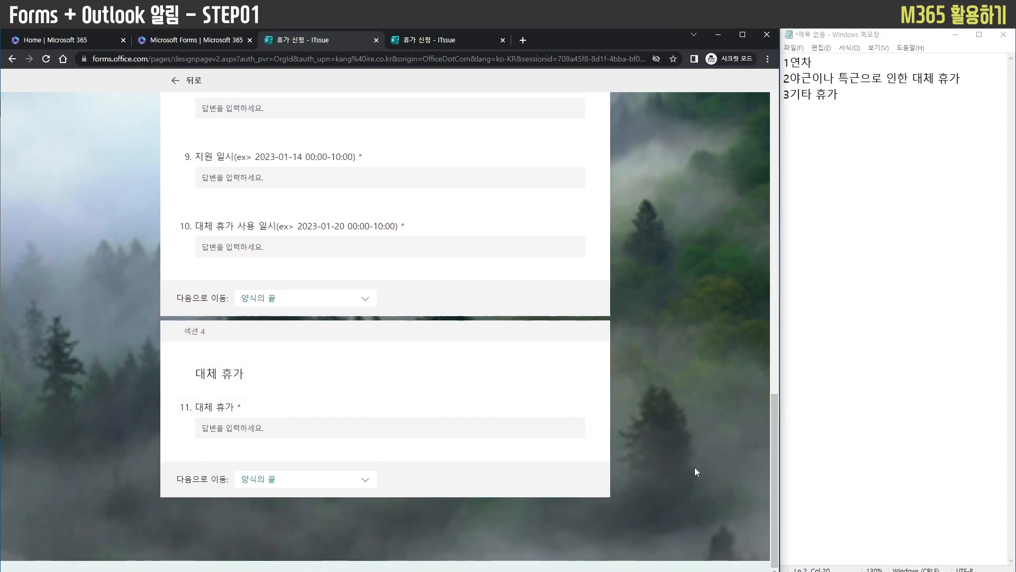
Reload the response form, enter ITSSUE in 이름, choose 연차 as 휴가의 종류 and continue to its section
{"action": "scroll", "coordinate": [695, 467], "scroll_direction": "up", "scroll_amount": 15}
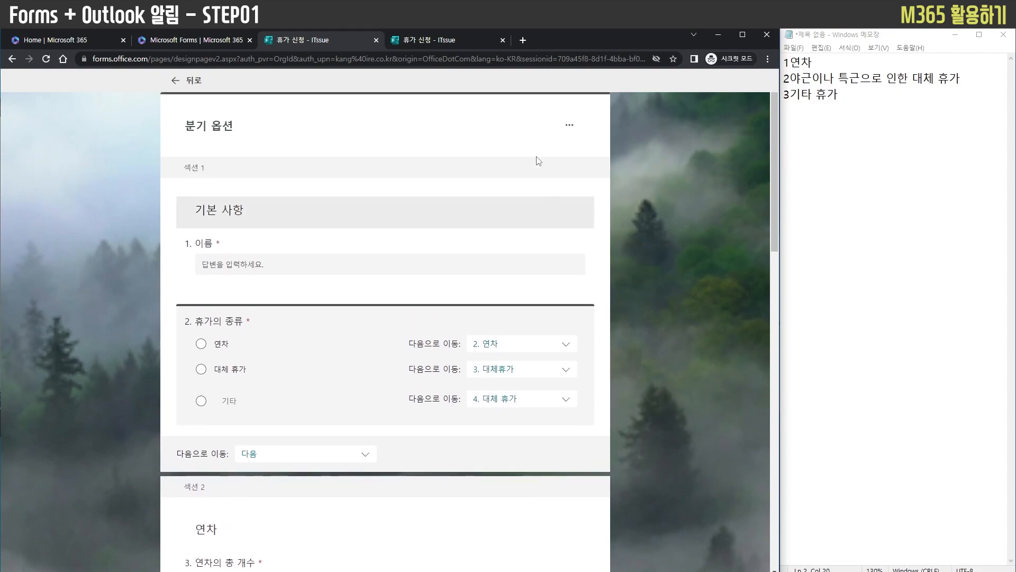
{"action": "left_click", "coordinate": [454, 42]}
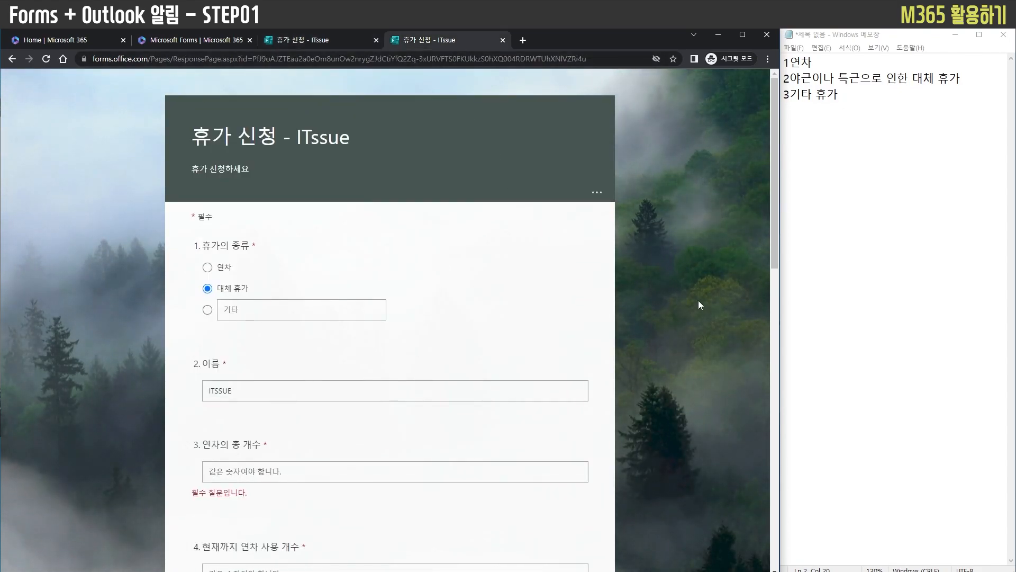
{"action": "key", "text": "F5"}
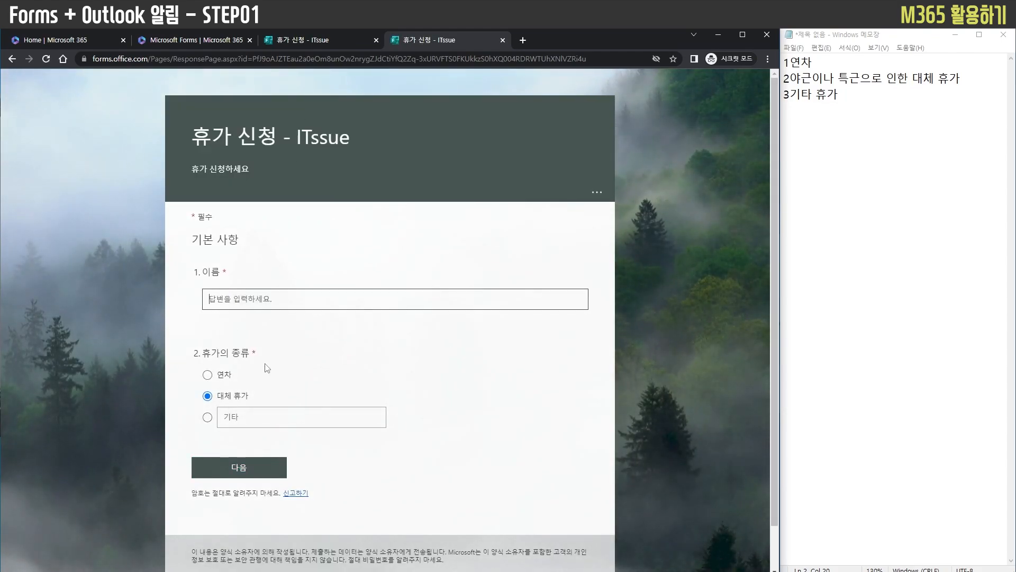
{"action": "left_click", "coordinate": [318, 42]}
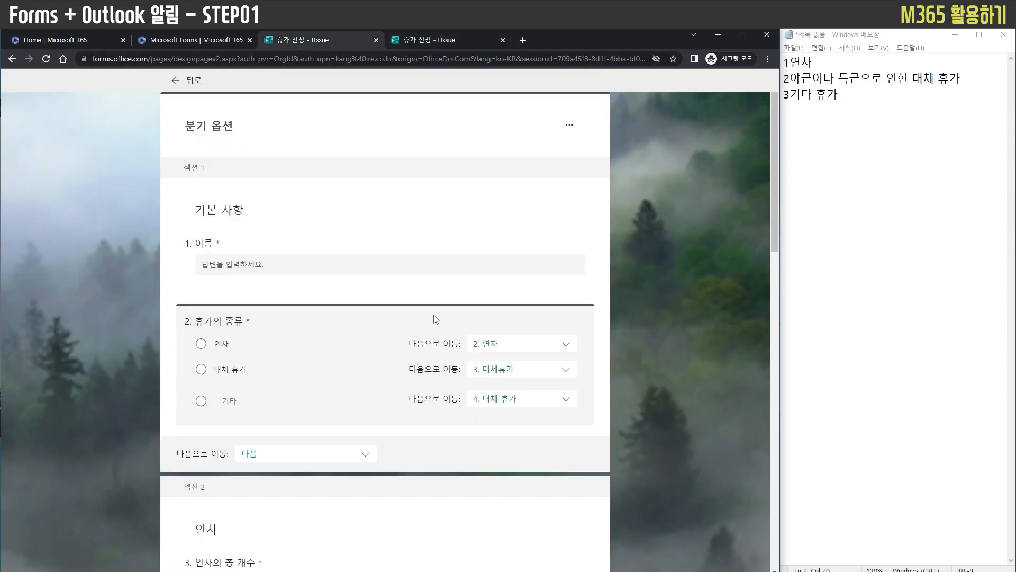
{"action": "key", "text": "ctrl+Tab"}
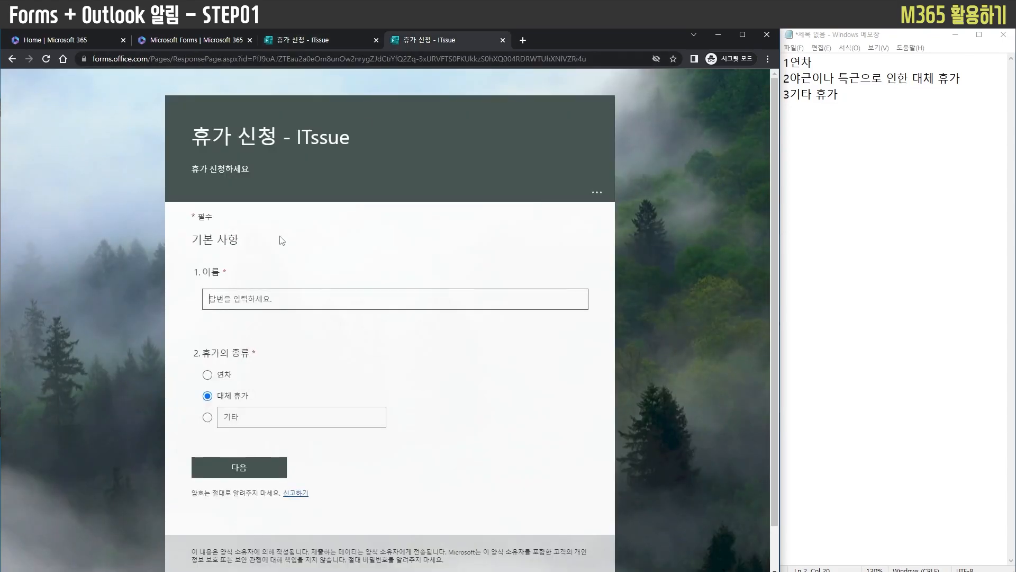
{"action": "type", "text": "ITSSUE"}
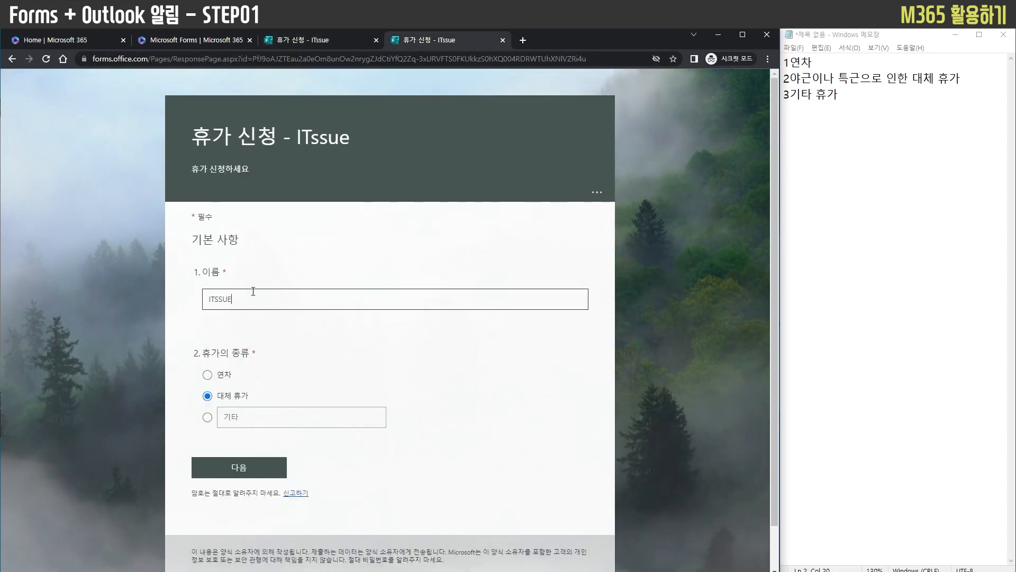
{"action": "left_click", "coordinate": [220, 378]}
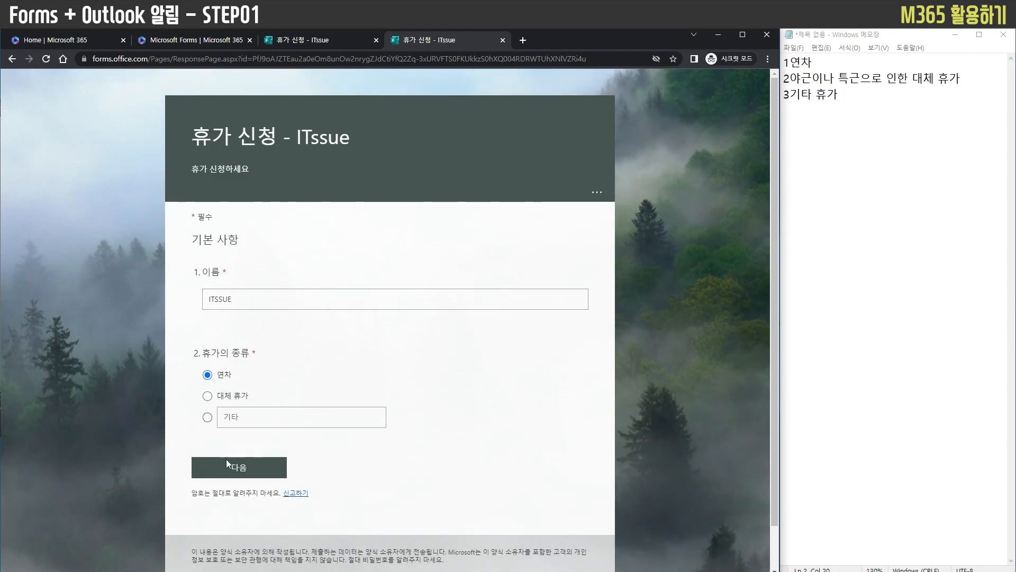
{"action": "left_click", "coordinate": [238, 467]}
Answer 연차의 총 개수 with 100 and 현재까지 연차 사용 개수 with 10
{"action": "left_click", "coordinate": [274, 219]}
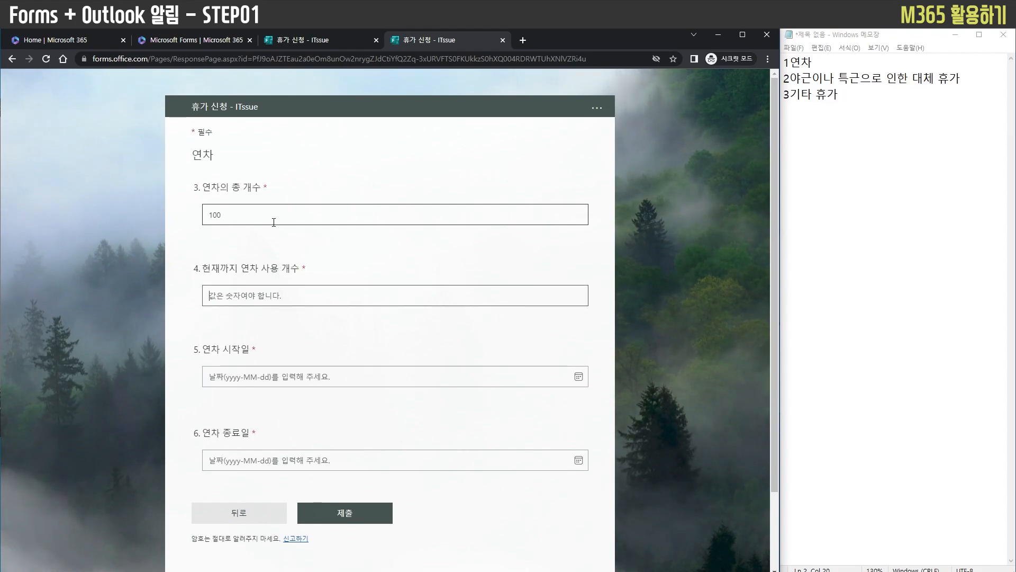
{"action": "type", "text": "10"}
{"action": "key", "text": "Tab"}
Set 연차 시작일 to 2023-01-20 and 연차 종료일 to 2023-01-27, and submit the response
{"action": "left_click", "coordinate": [294, 377]}
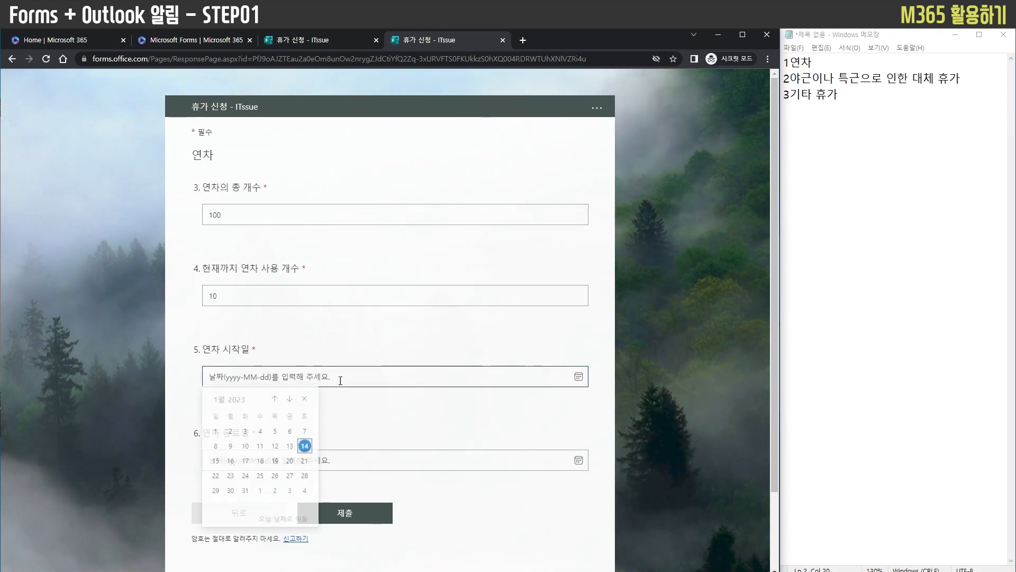
{"action": "left_click", "coordinate": [290, 449]}
{"action": "left_click", "coordinate": [291, 458]}
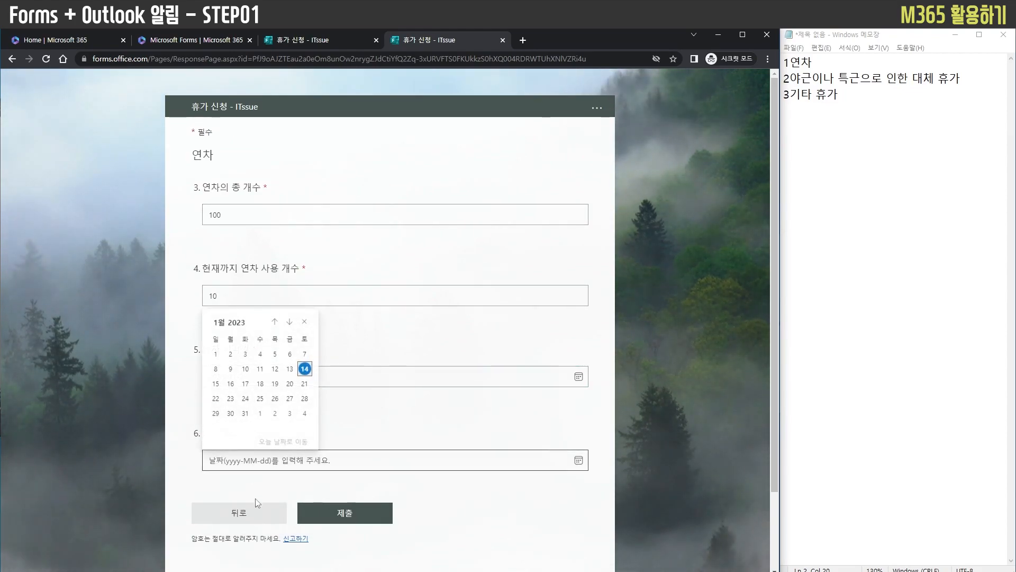
{"action": "left_click", "coordinate": [261, 385]}
{"action": "left_click", "coordinate": [257, 461]}
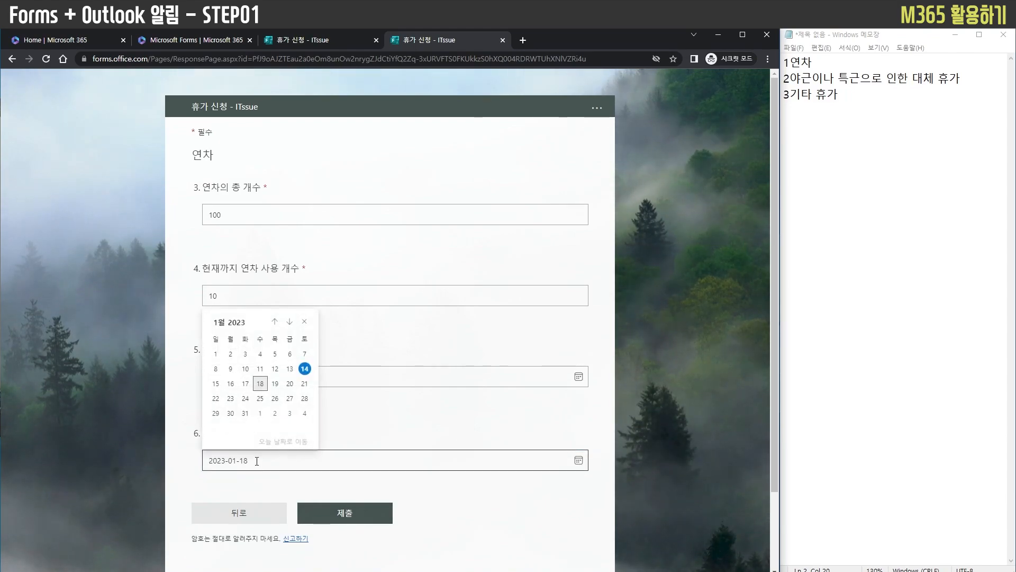
{"action": "left_click", "coordinate": [290, 398]}
{"action": "left_click", "coordinate": [339, 512]}
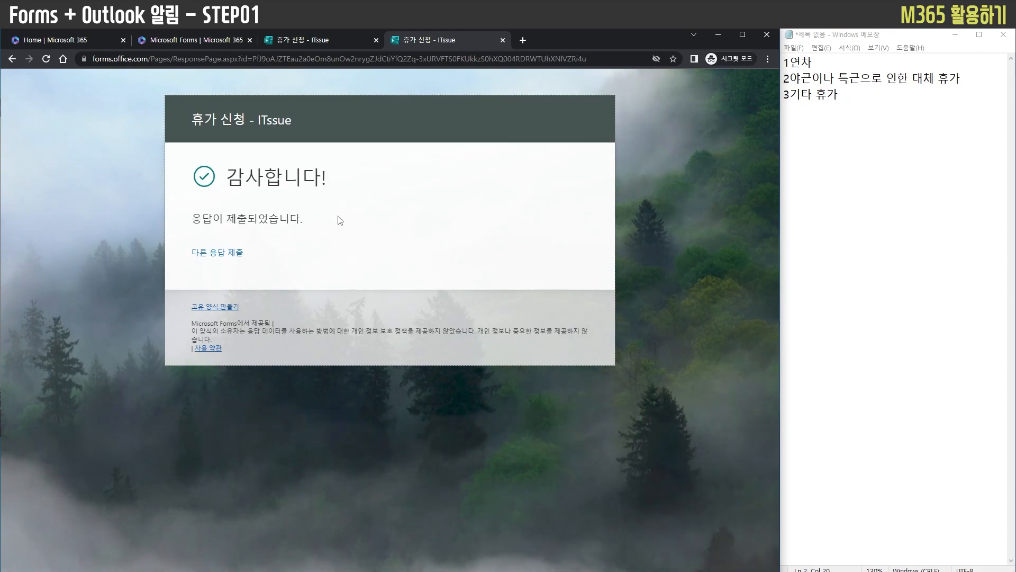
Start another response to the leave request form
{"action": "left_click", "coordinate": [344, 43]}
{"action": "left_click", "coordinate": [453, 44]}
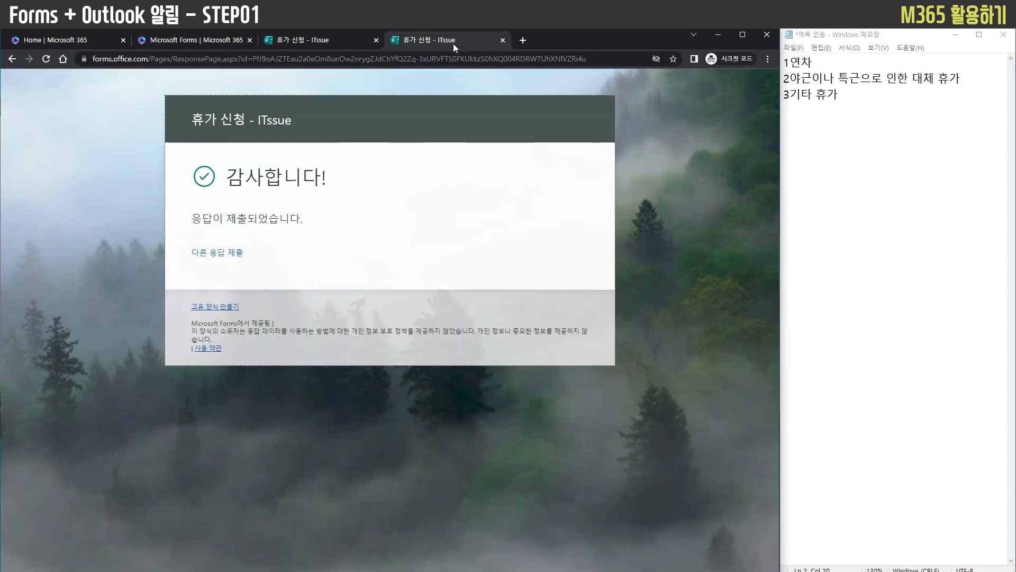
{"action": "left_click", "coordinate": [455, 59]}
{"action": "key", "text": "ctrl+v"}
{"action": "key", "text": "Escape"}
{"action": "left_click", "coordinate": [217, 252]}
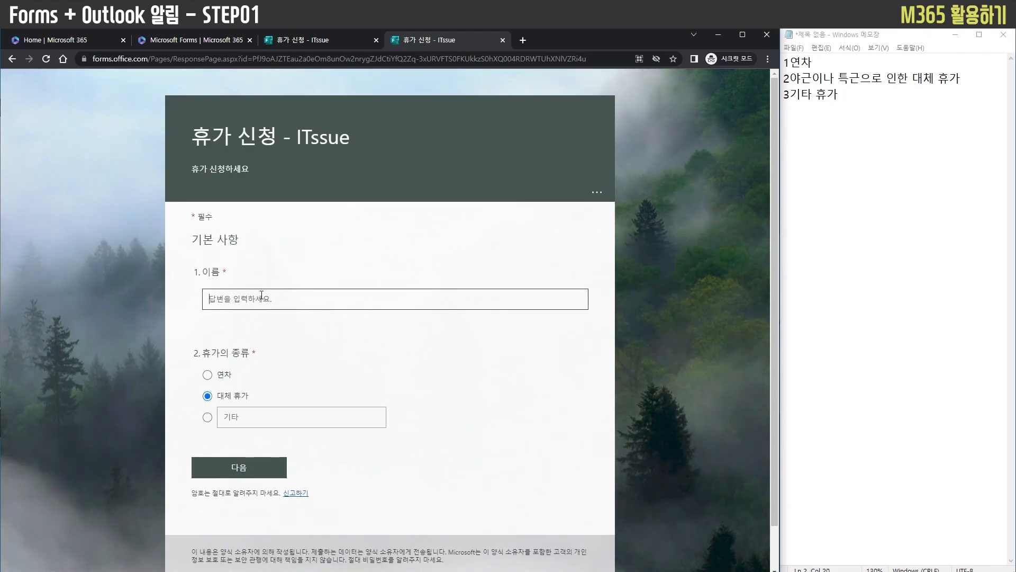
Enter ITSSUE in 이름, keep 대체 휴가 as the leave type and continue to its section
{"action": "type", "text": "ITSSE"}
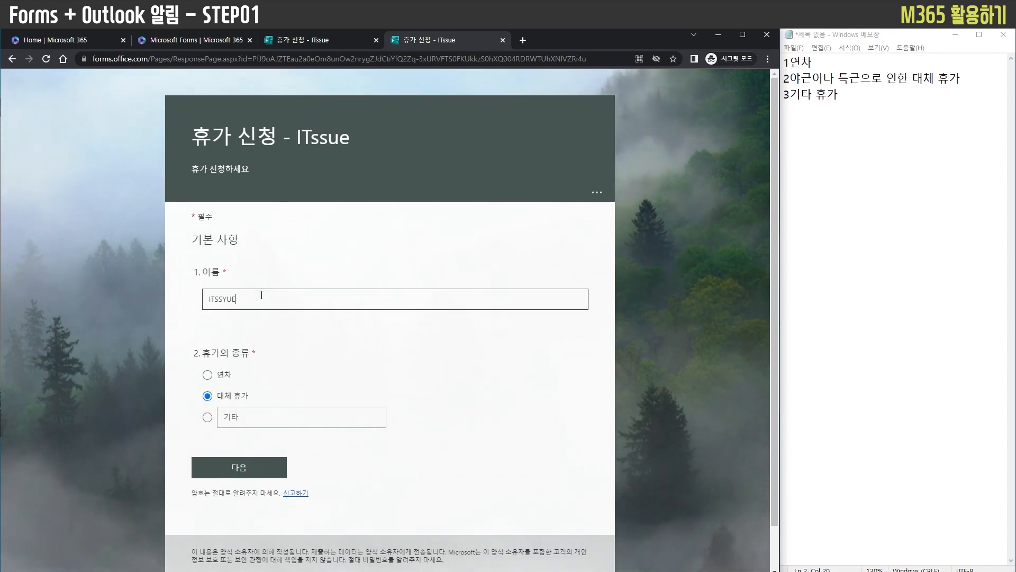
{"action": "key", "text": "BackSpace"}
{"action": "key", "text": "BackSpace"}
{"action": "key", "text": "BackSpace"}
{"action": "type", "text": "U"}
{"action": "left_click", "coordinate": [238, 467]}
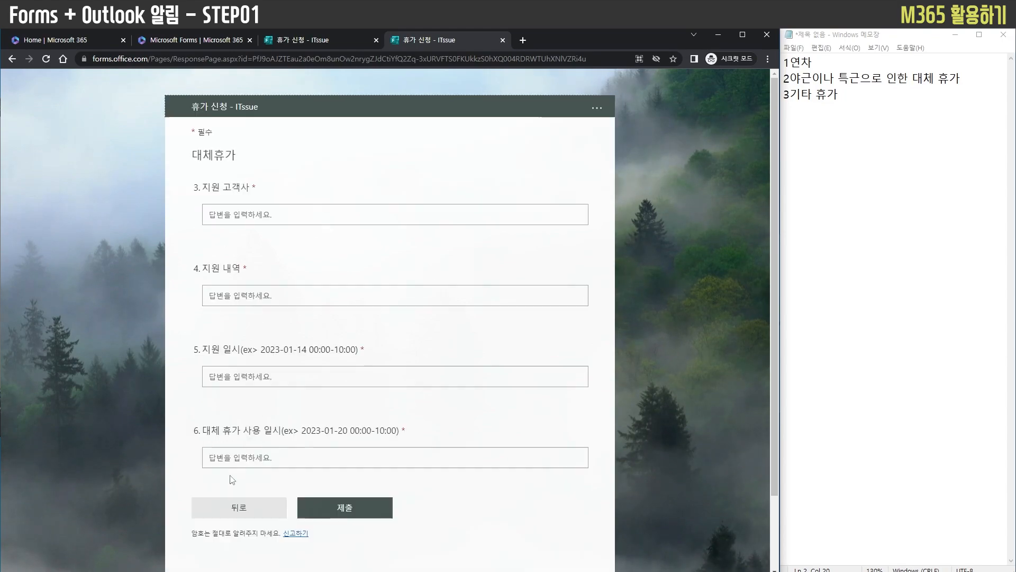
Compare the 대체휴가 section with the form design, and answer 지원 고객사 with 유튜브 and 지원 내역 with 영상 제작
{"action": "left_click", "coordinate": [329, 34]}
{"action": "scroll", "coordinate": [340, 379], "scroll_direction": "down", "scroll_amount": 10}
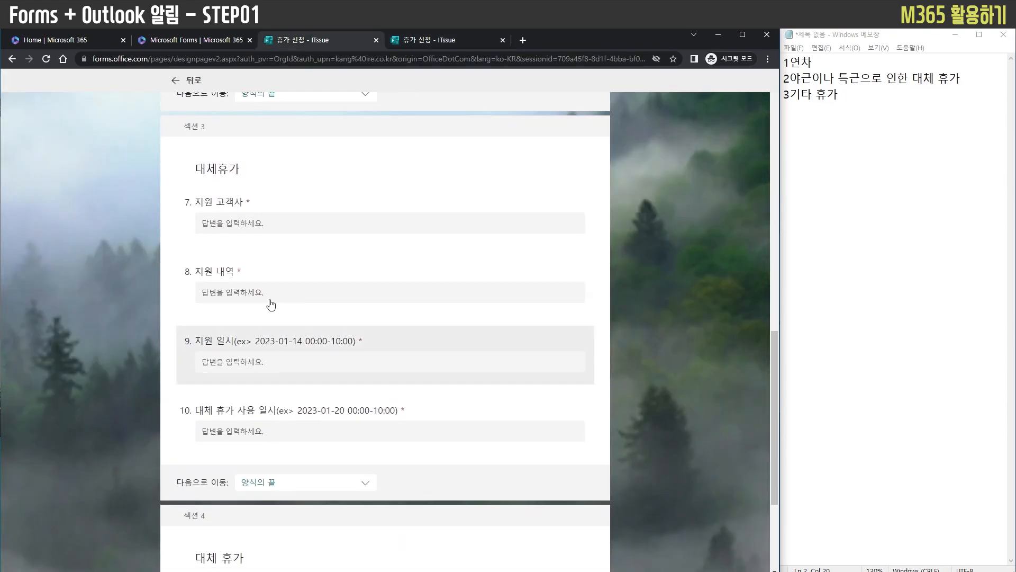
{"action": "left_click", "coordinate": [433, 42]}
{"action": "left_click", "coordinate": [303, 222]}
{"action": "type", "text": "d"}
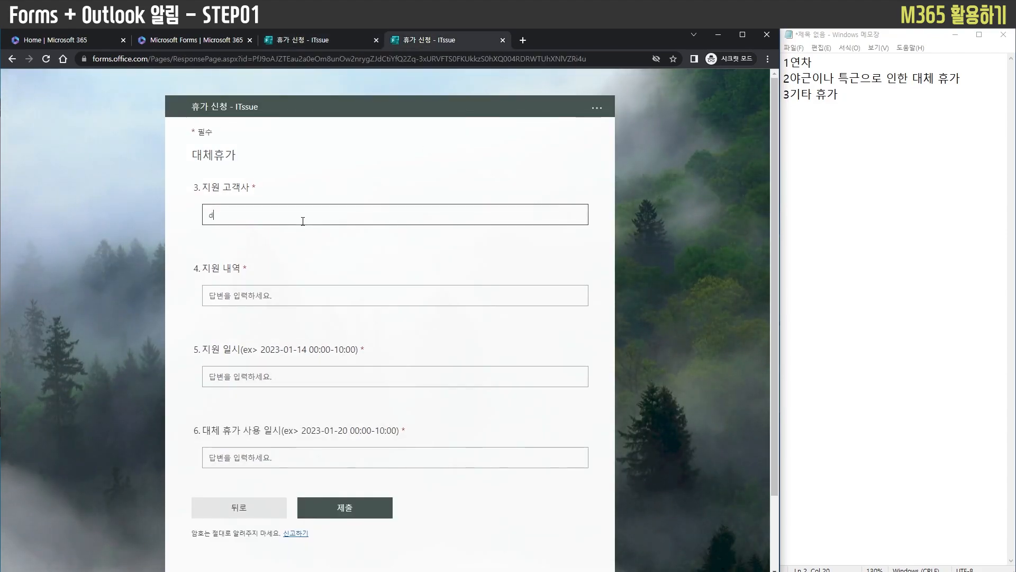
{"action": "type", "text": "튜브"}
{"action": "key", "text": "Tab"}
{"action": "type", "text": "영상"}
{"action": "type", "text": " 제작"}
{"action": "key", "text": "Tab"}
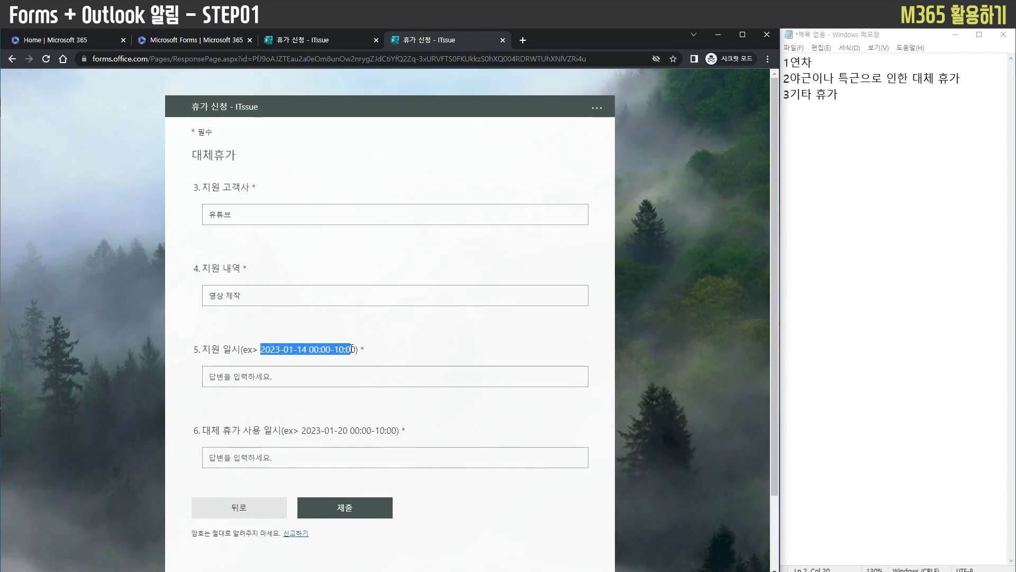
{"action": "left_click", "coordinate": [324, 385]}
{"action": "key", "text": "ctrl+v"}
{"action": "left_click_drag", "start_coordinate": [302, 430], "coordinate": [392, 433]}
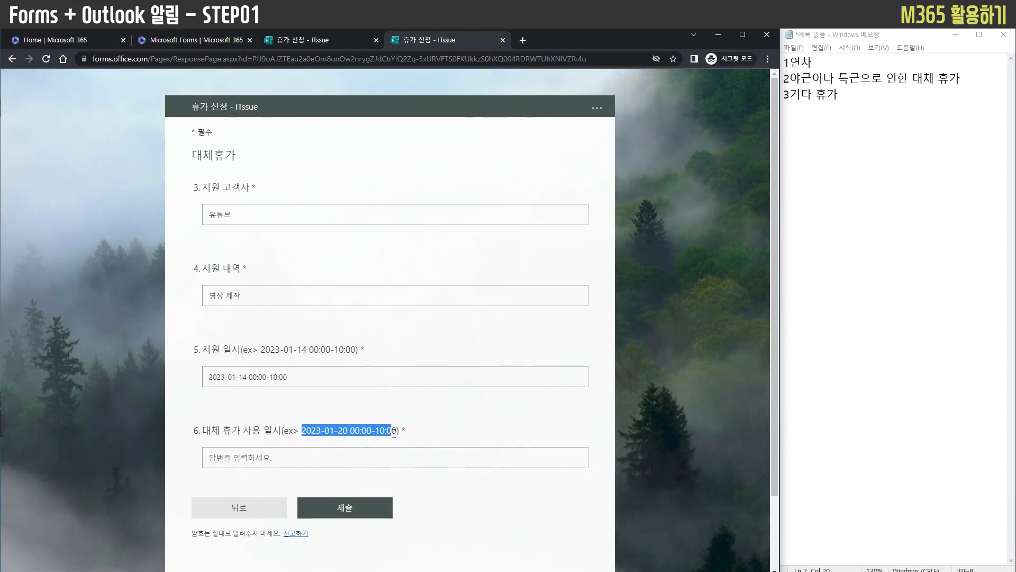
{"action": "left_click", "coordinate": [348, 459]}
{"action": "key", "text": "ctrl+v"}
{"action": "left_click", "coordinate": [326, 507]}
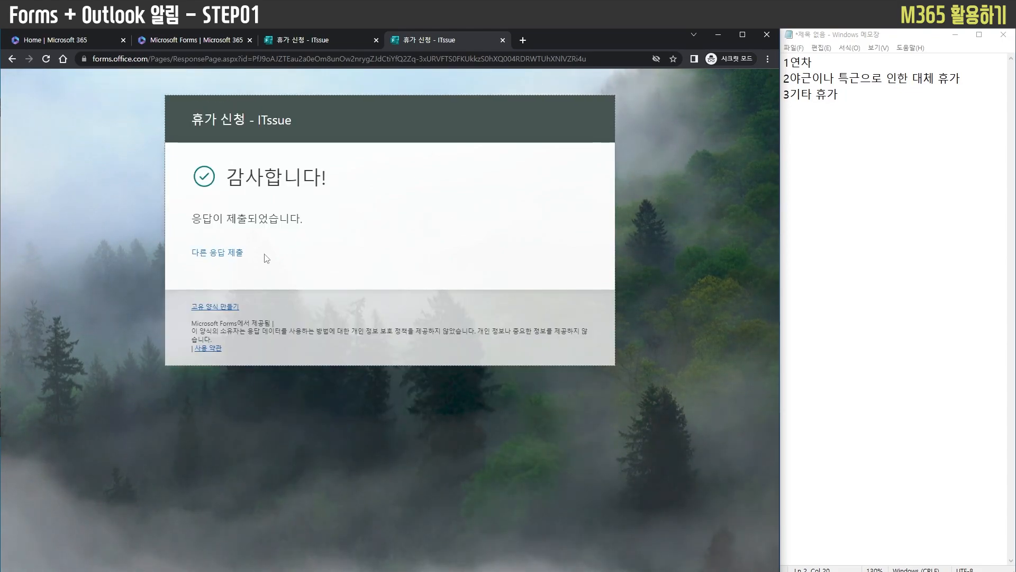
Start a further response with ITSSUE in 이름 and 병가 as the 기타 leave type, and continue to its section
{"action": "left_click", "coordinate": [226, 253]}
{"action": "left_click", "coordinate": [260, 293]}
{"action": "type", "text": "ㅇ"}
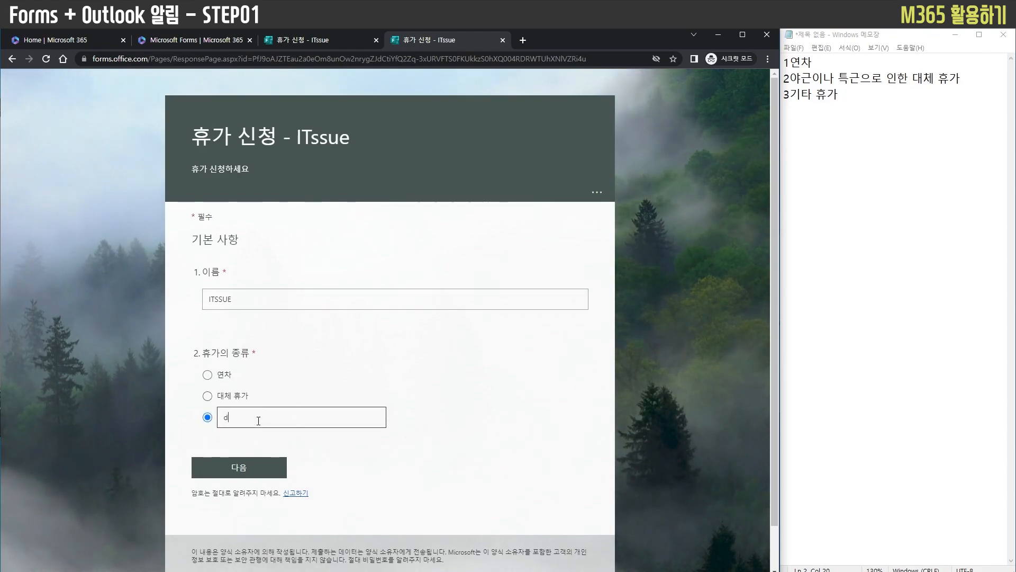
{"action": "left_click", "coordinate": [239, 467]}
Answer the 대체 휴가 question with 과로로 인한 휴식 and submit the response
{"action": "left_click", "coordinate": [280, 215]}
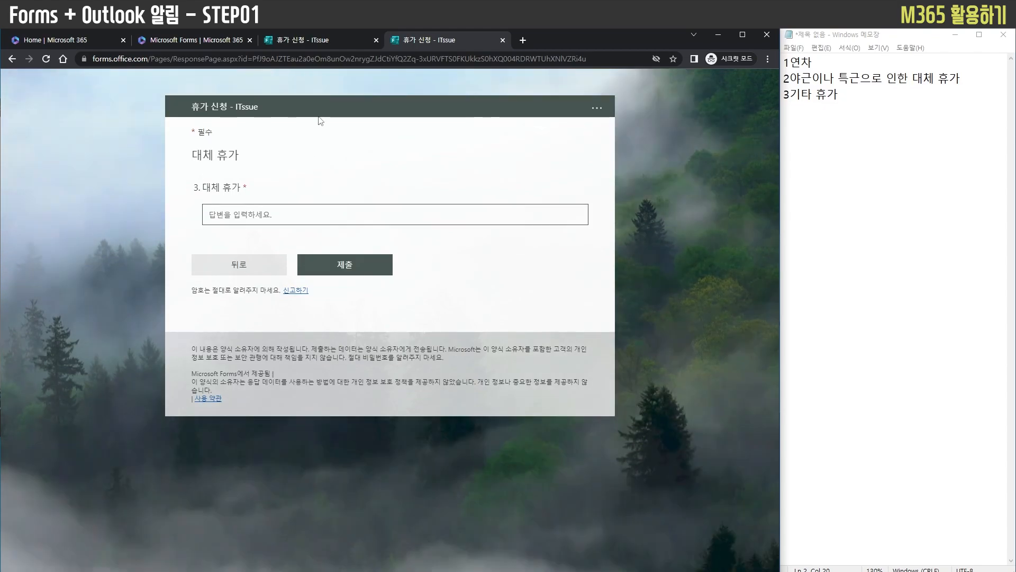
{"action": "type", "text": "과로로 인한 휴식"}
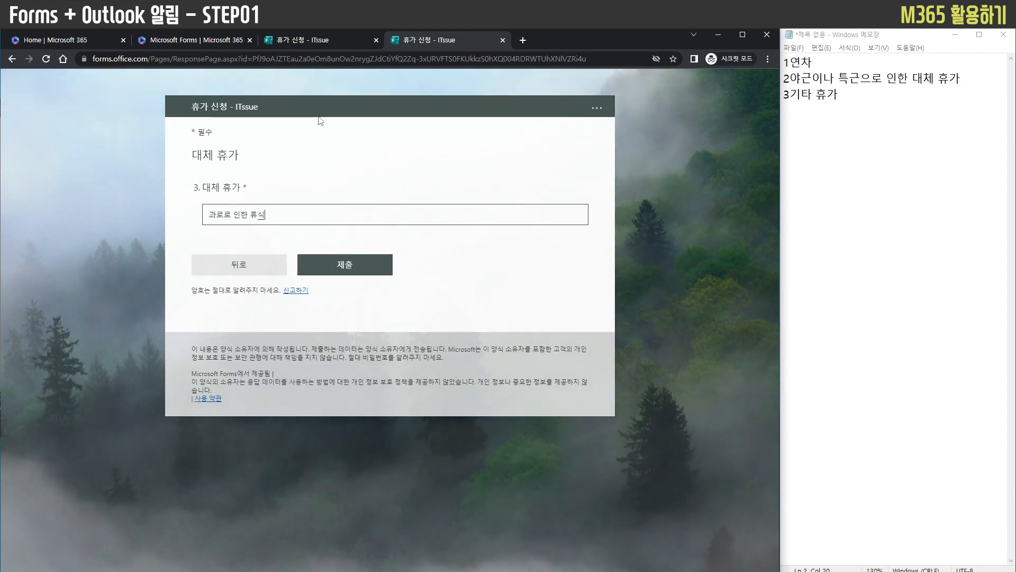
{"action": "left_click", "coordinate": [345, 264]}
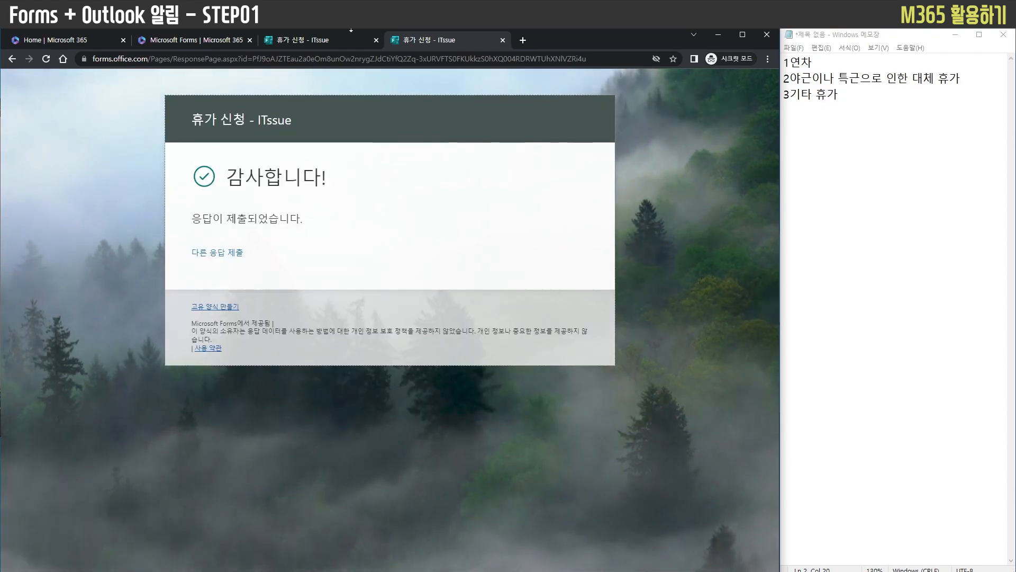
Leave the form's branching options and review the collected response summary for every question
{"action": "left_click", "coordinate": [306, 40]}
{"action": "scroll", "coordinate": [499, 168], "scroll_direction": "up", "scroll_amount": 10}
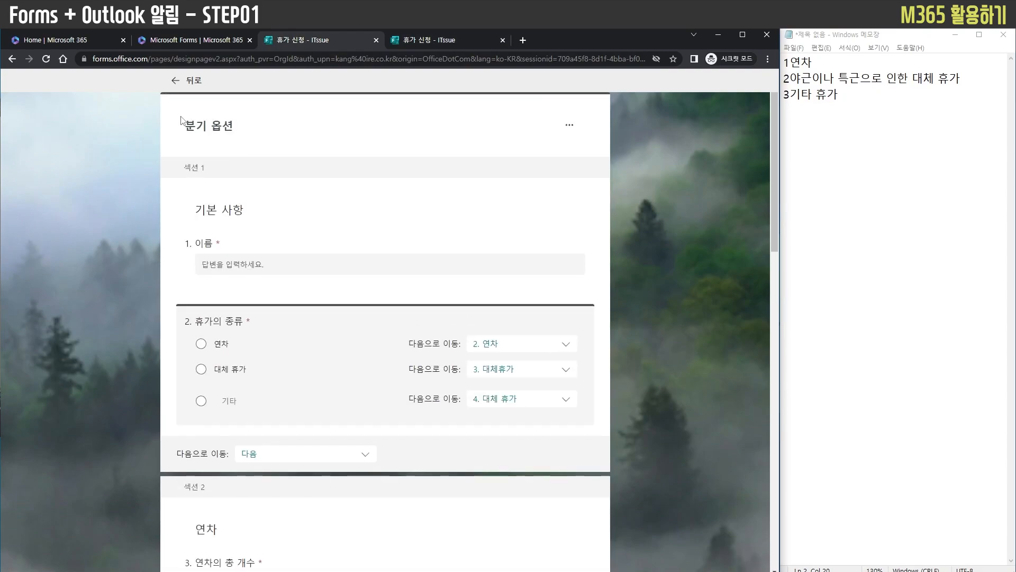
{"action": "left_click", "coordinate": [173, 82]}
{"action": "left_click", "coordinate": [494, 139]}
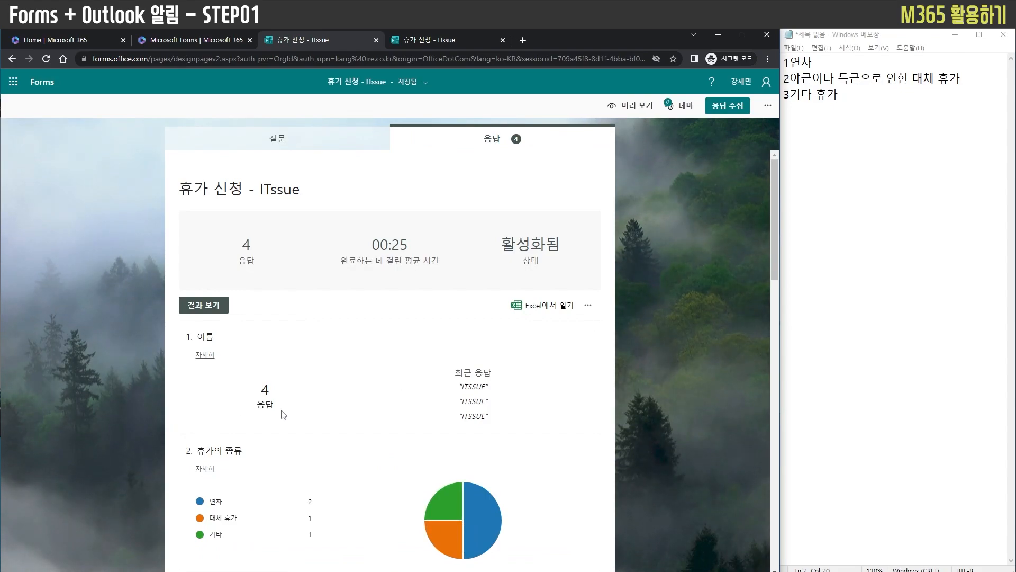
{"action": "scroll", "coordinate": [415, 412], "scroll_direction": "down", "scroll_amount": 8}
{"action": "scroll", "coordinate": [414, 414], "scroll_direction": "up", "scroll_amount": 2}
{"action": "scroll", "coordinate": [414, 414], "scroll_direction": "down", "scroll_amount": 12}
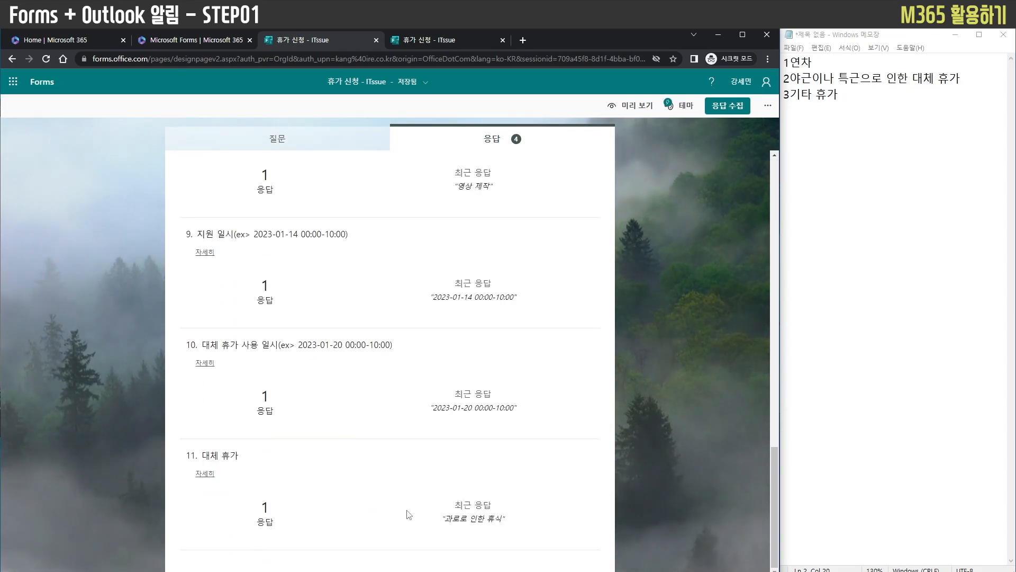
{"action": "scroll", "coordinate": [354, 507], "scroll_direction": "up", "scroll_amount": 4}
{"action": "scroll", "coordinate": [365, 510], "scroll_direction": "up", "scroll_amount": 10}
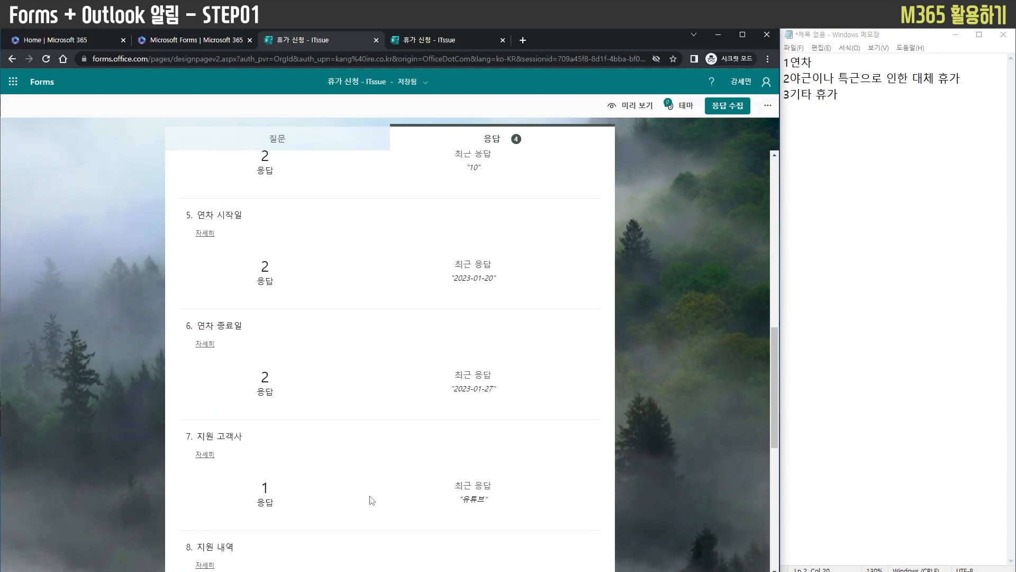
Examine the individual results one respondent at a time, up to the fourth respondent's answers
{"action": "left_click", "coordinate": [205, 306]}
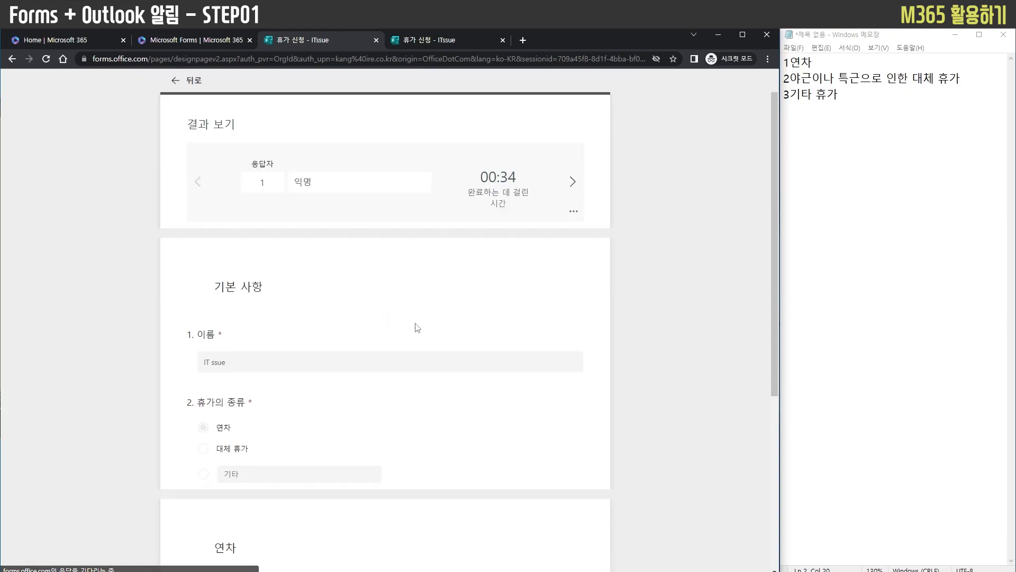
{"action": "scroll", "coordinate": [604, 364], "scroll_direction": "down", "scroll_amount": 4}
{"action": "scroll", "coordinate": [603, 363], "scroll_direction": "up", "scroll_amount": 4}
{"action": "left_click", "coordinate": [573, 180]}
{"action": "left_click", "coordinate": [572, 180]}
{"action": "left_click", "coordinate": [573, 181]}
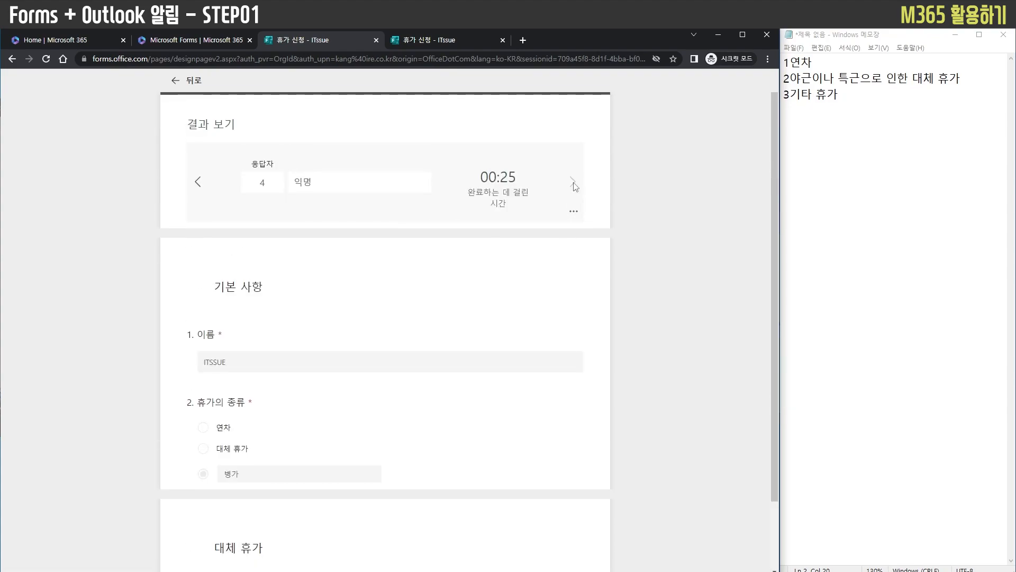
{"action": "scroll", "coordinate": [576, 189], "scroll_direction": "down", "scroll_amount": 2}
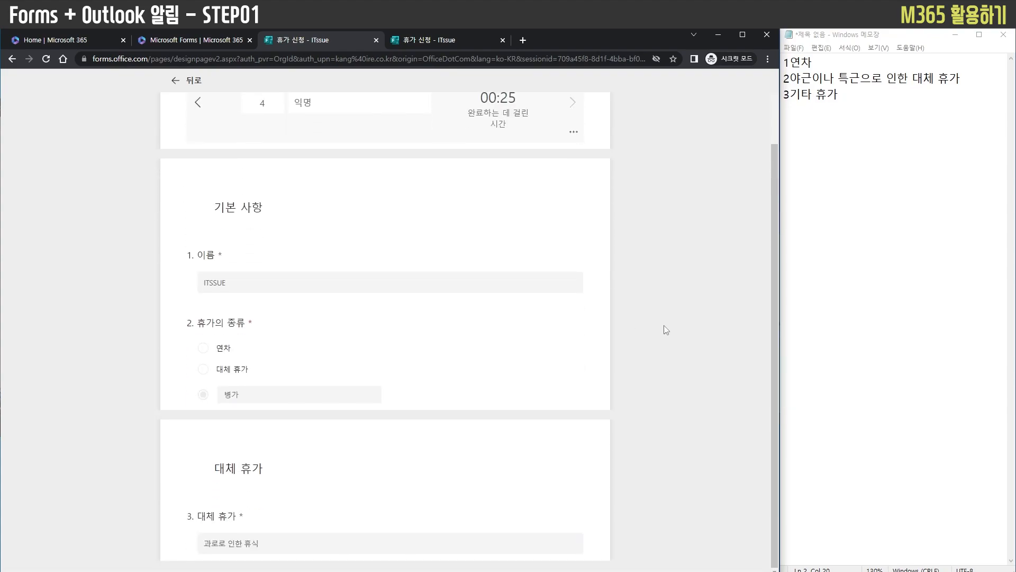
Leave the individual results and switch to the Forms home page listing the recent forms
{"action": "scroll", "coordinate": [703, 339], "scroll_direction": "up", "scroll_amount": 2}
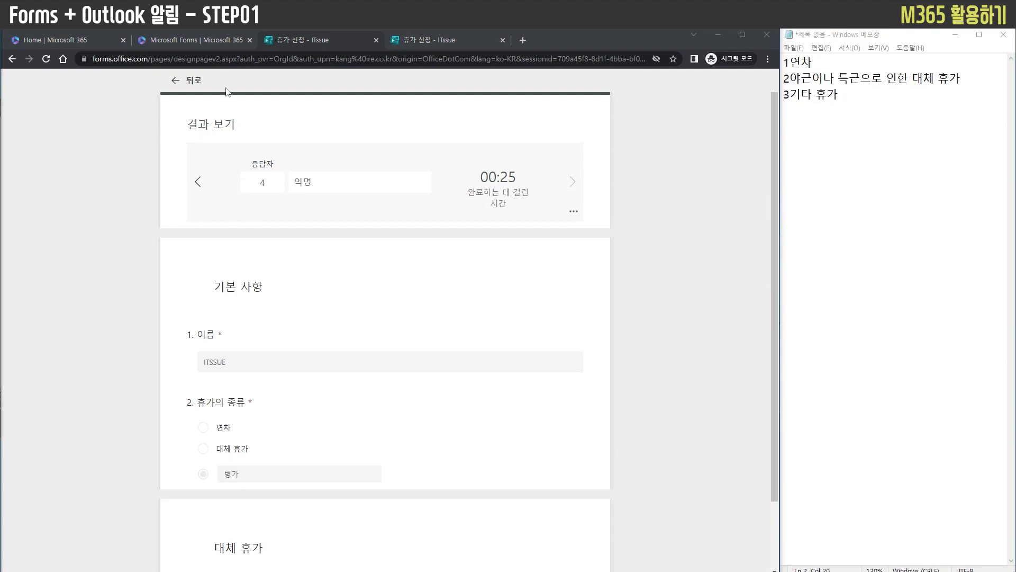
{"action": "left_click", "coordinate": [196, 83]}
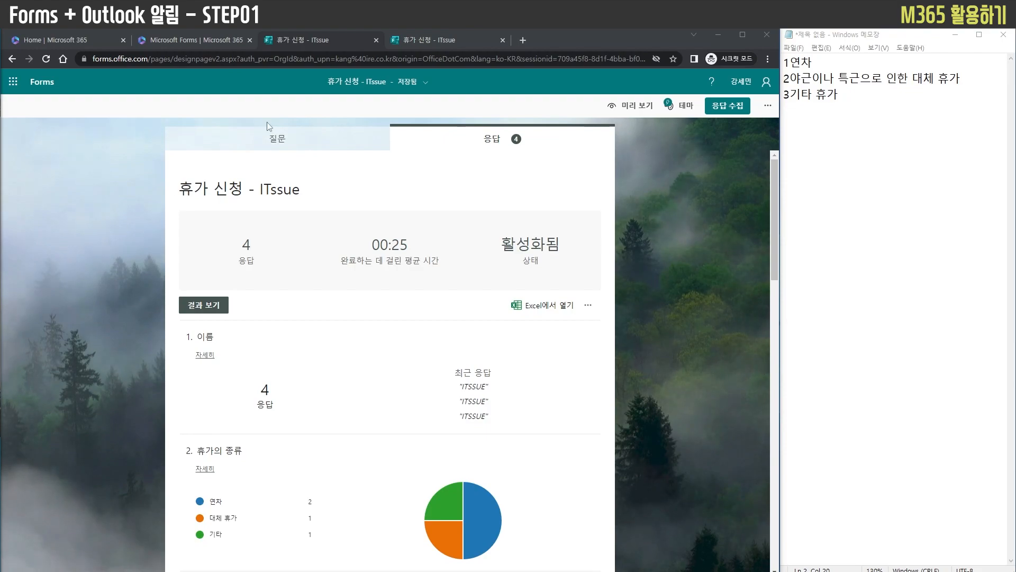
{"action": "left_click", "coordinate": [227, 43]}
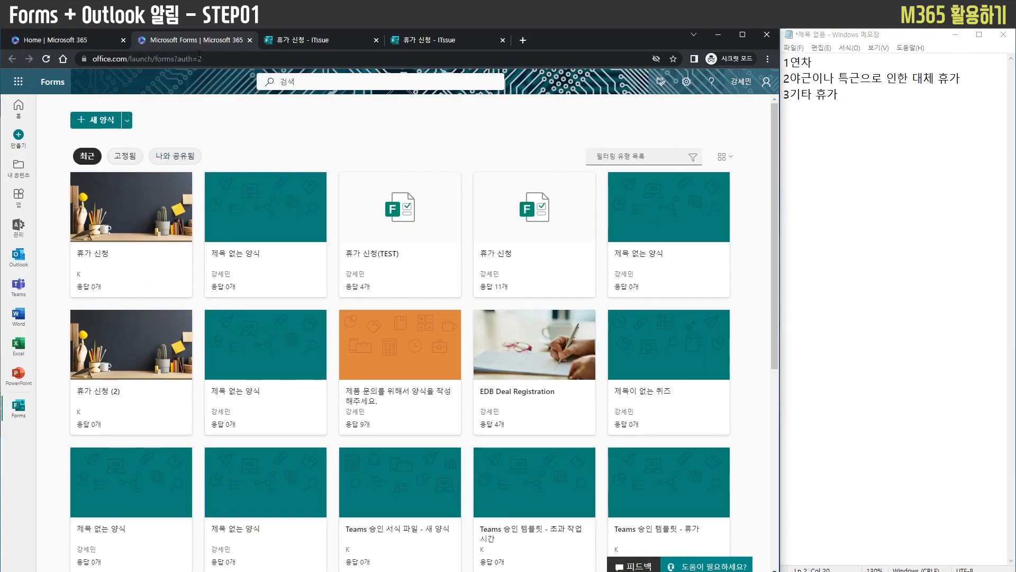